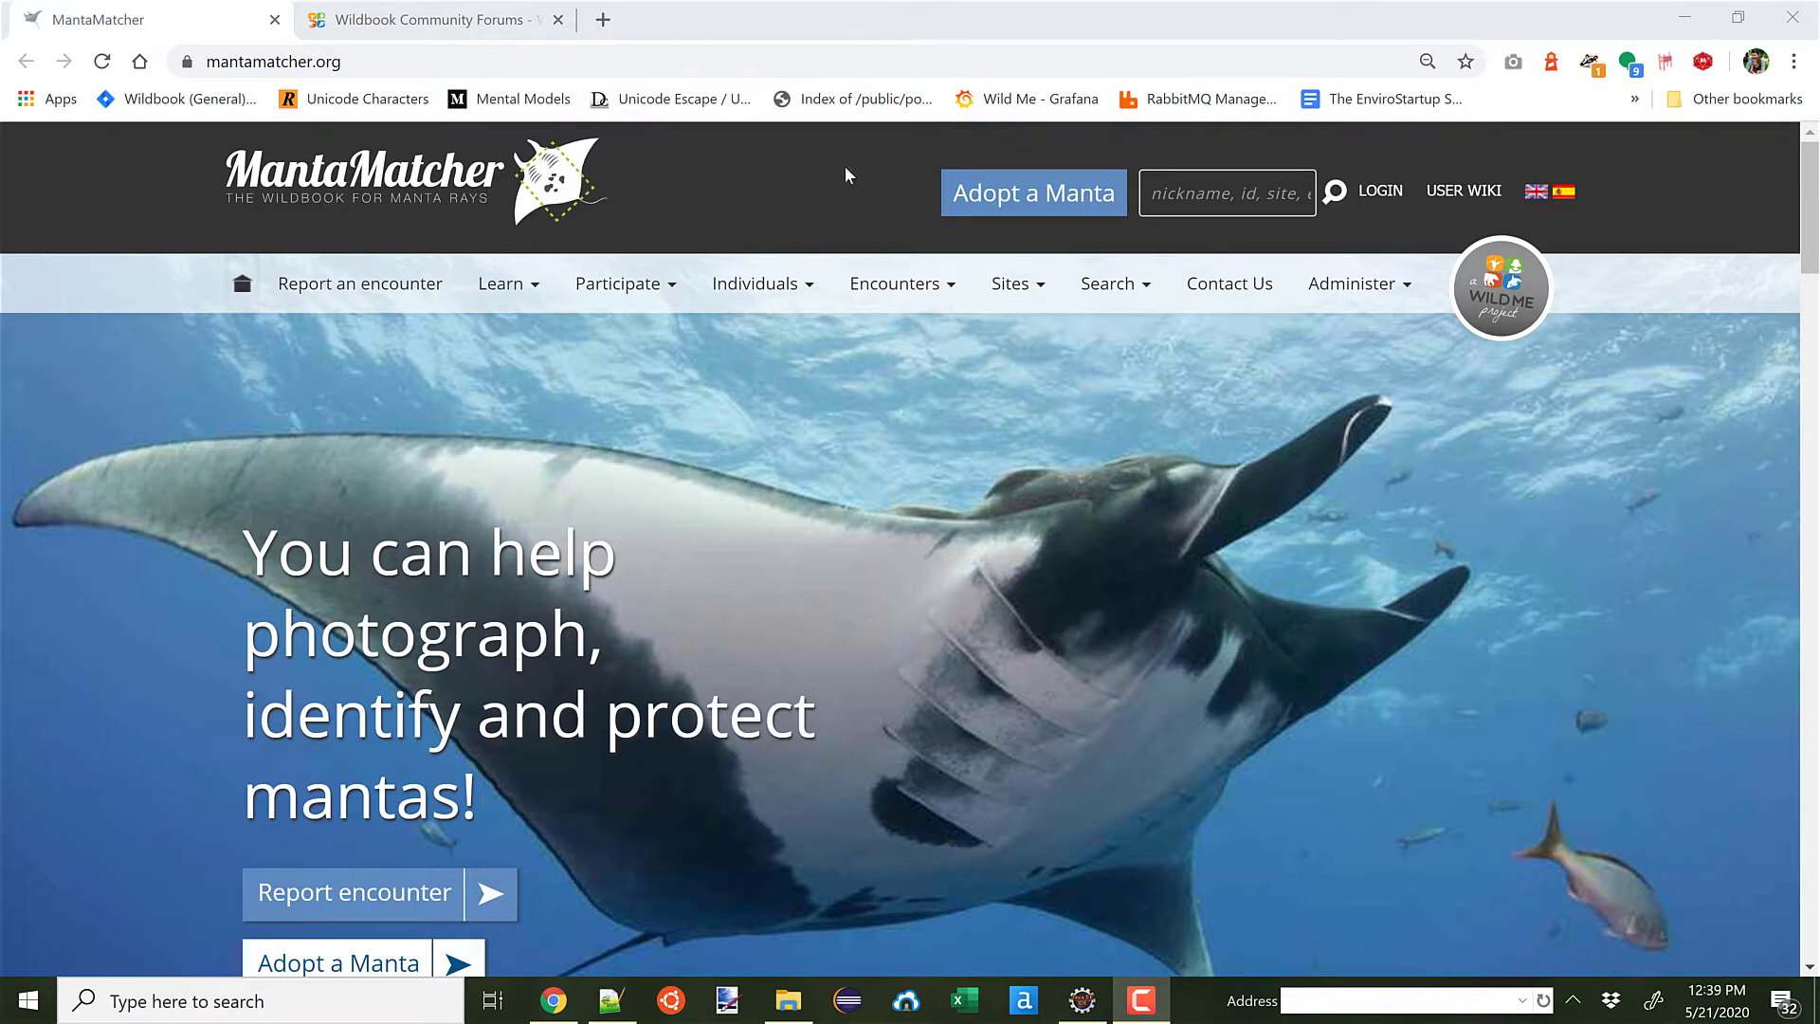
Step: Browse the community forum page, then return to the MantaMatcher home page
click(500, 24)
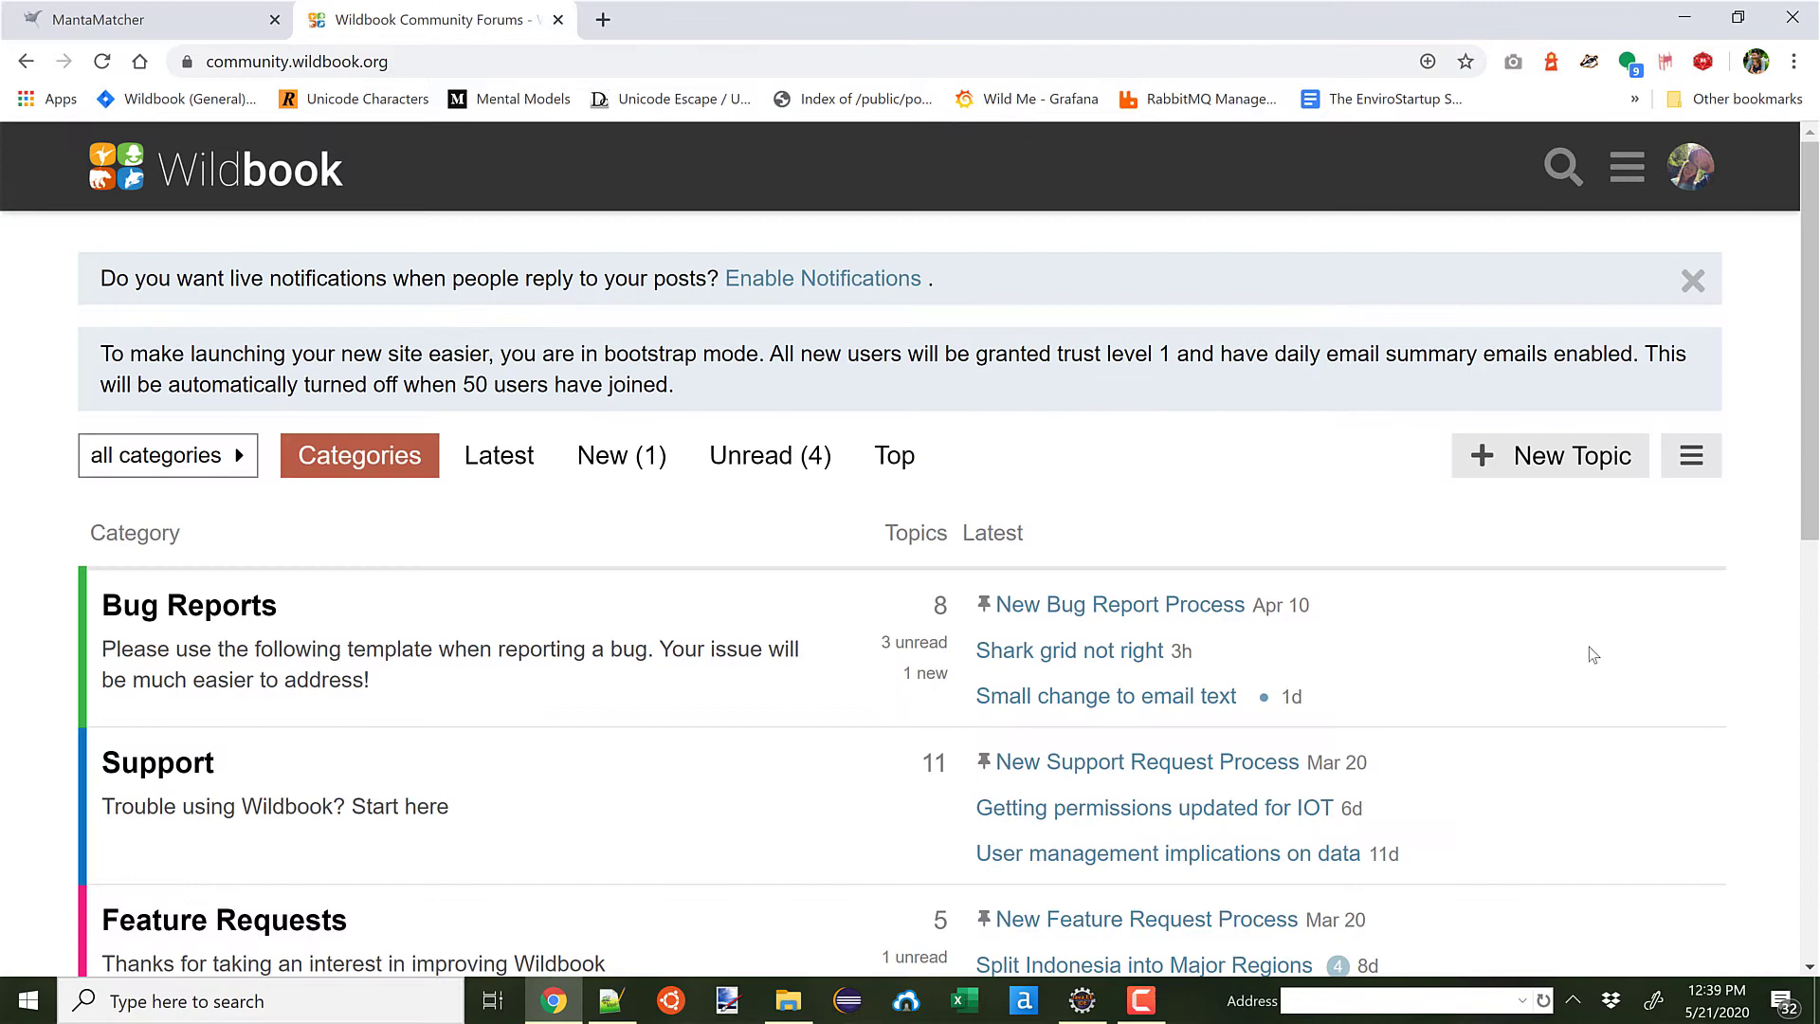
scroll(1618, 674, down, 1)
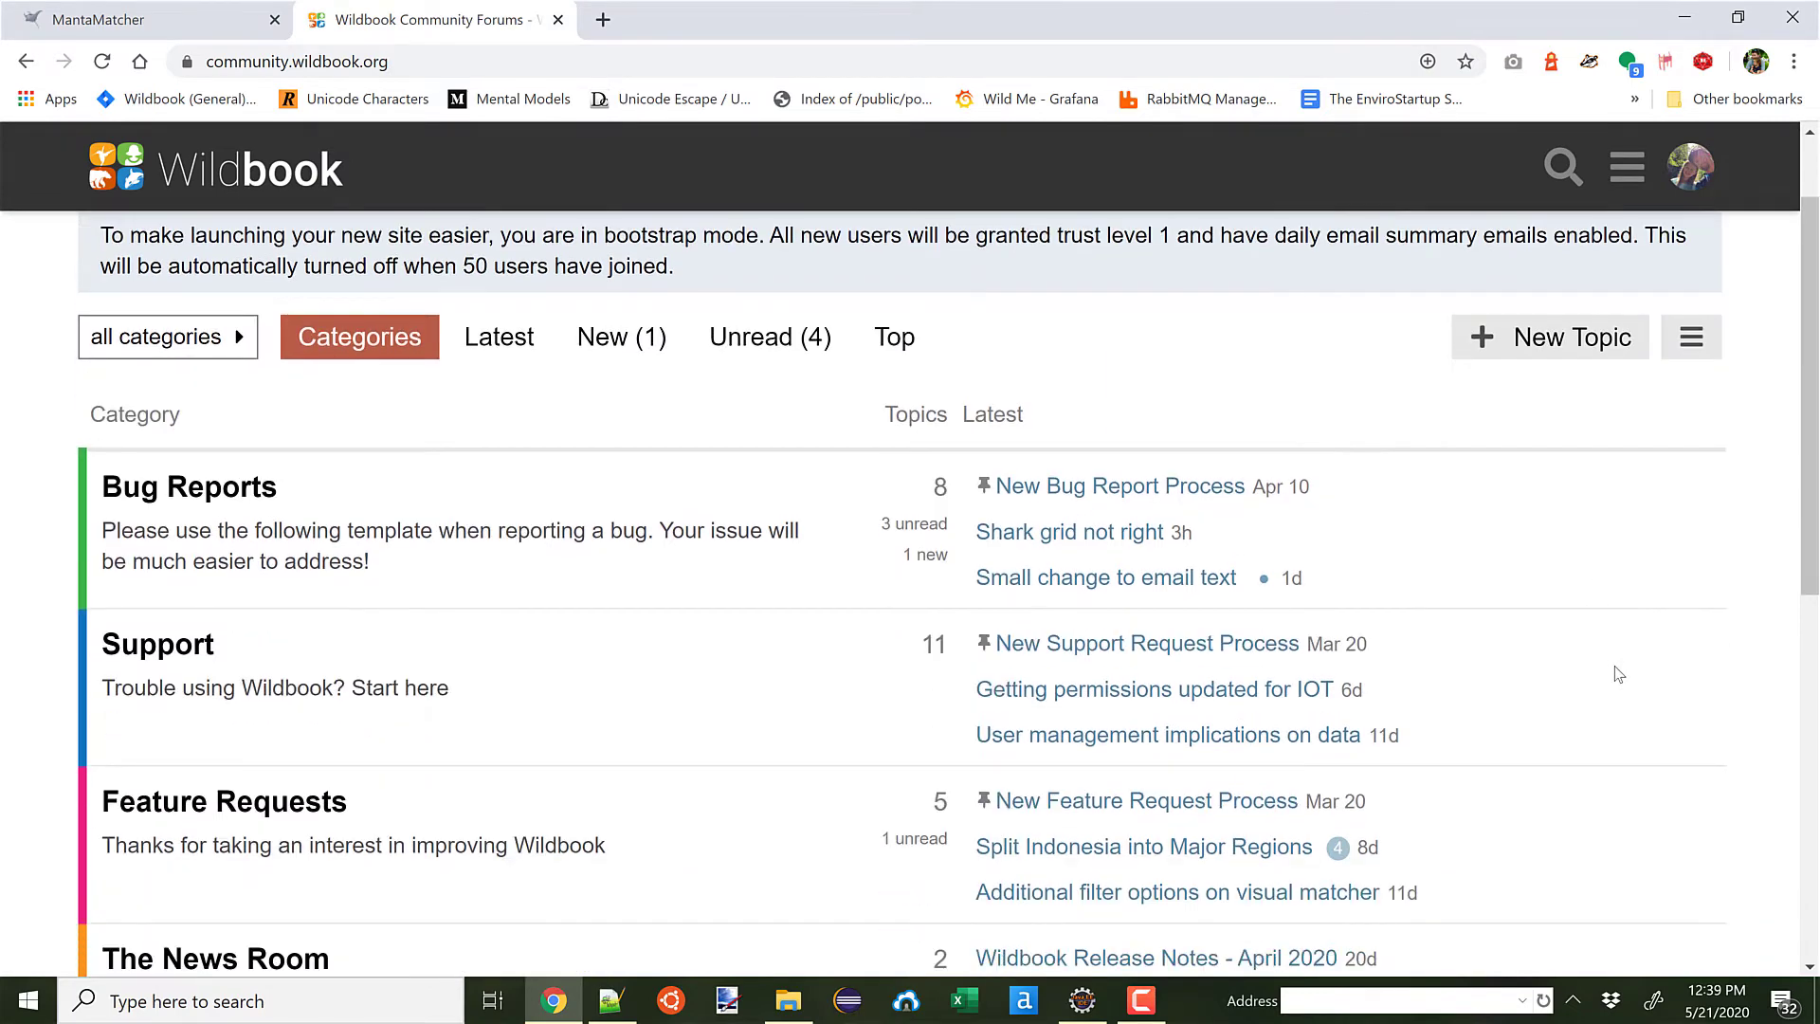
scroll(1618, 674, down, 2)
scroll(1617, 674, up, 3)
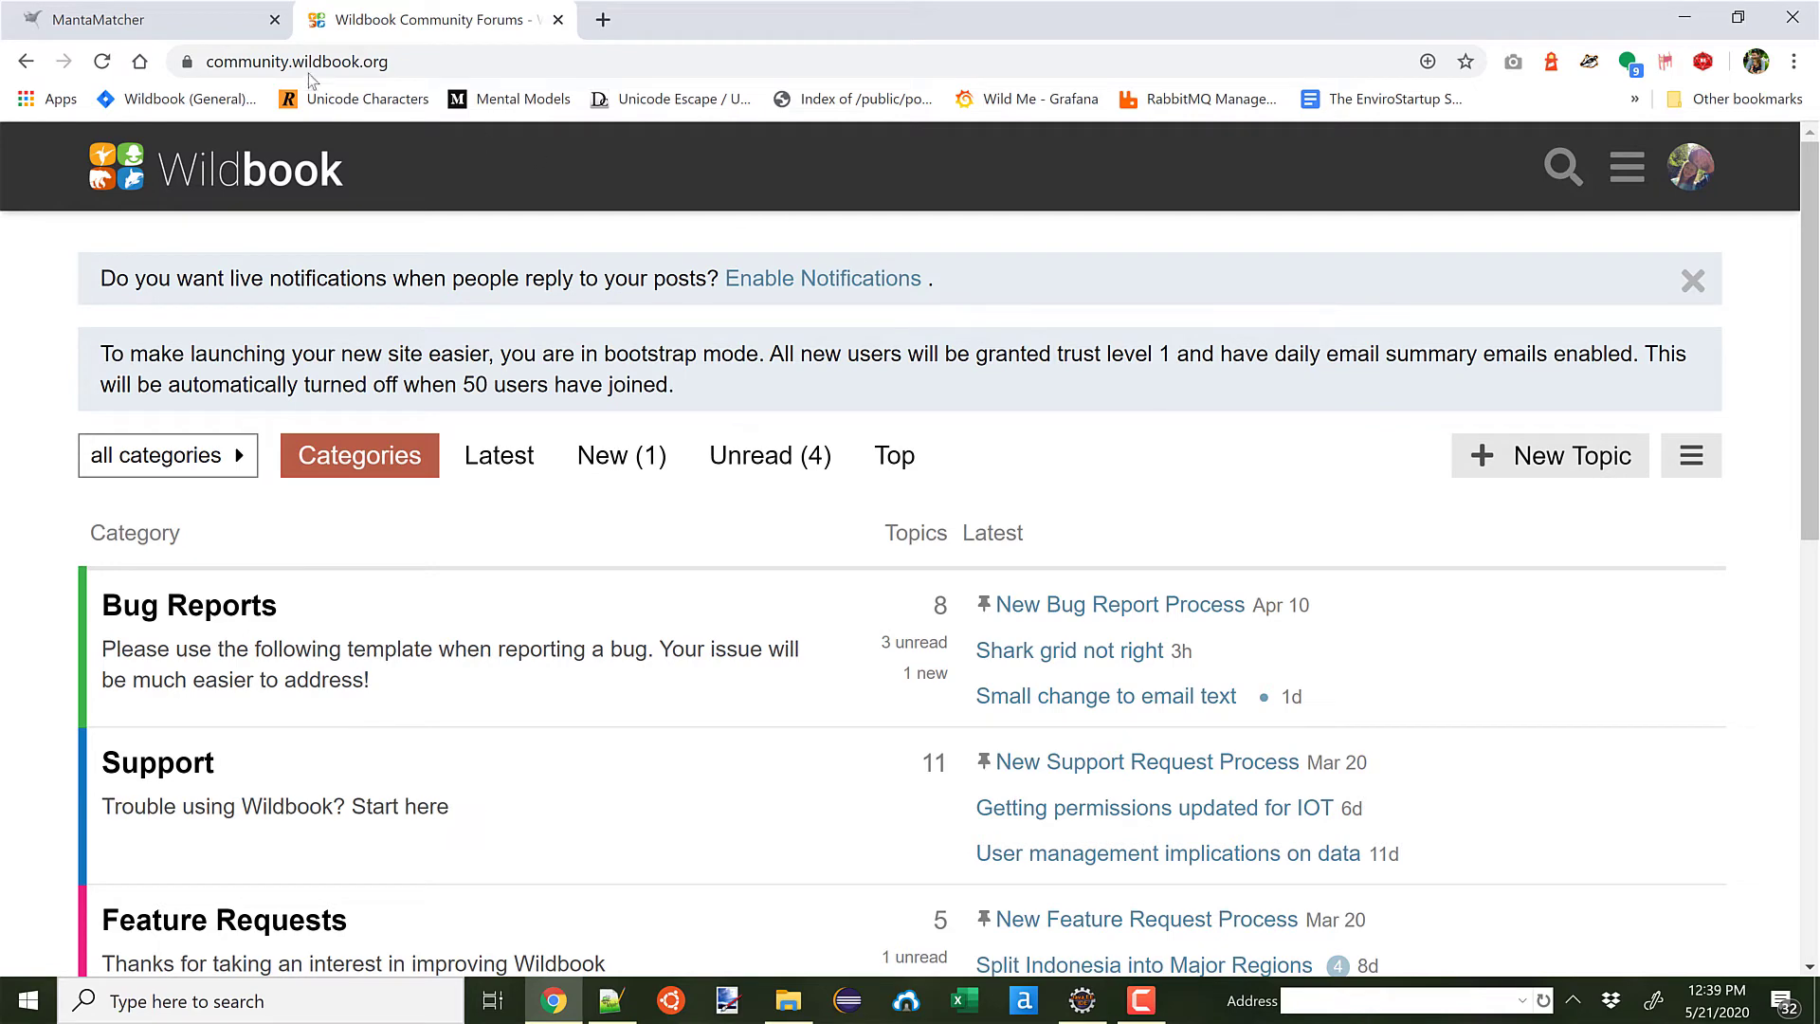
click(224, 27)
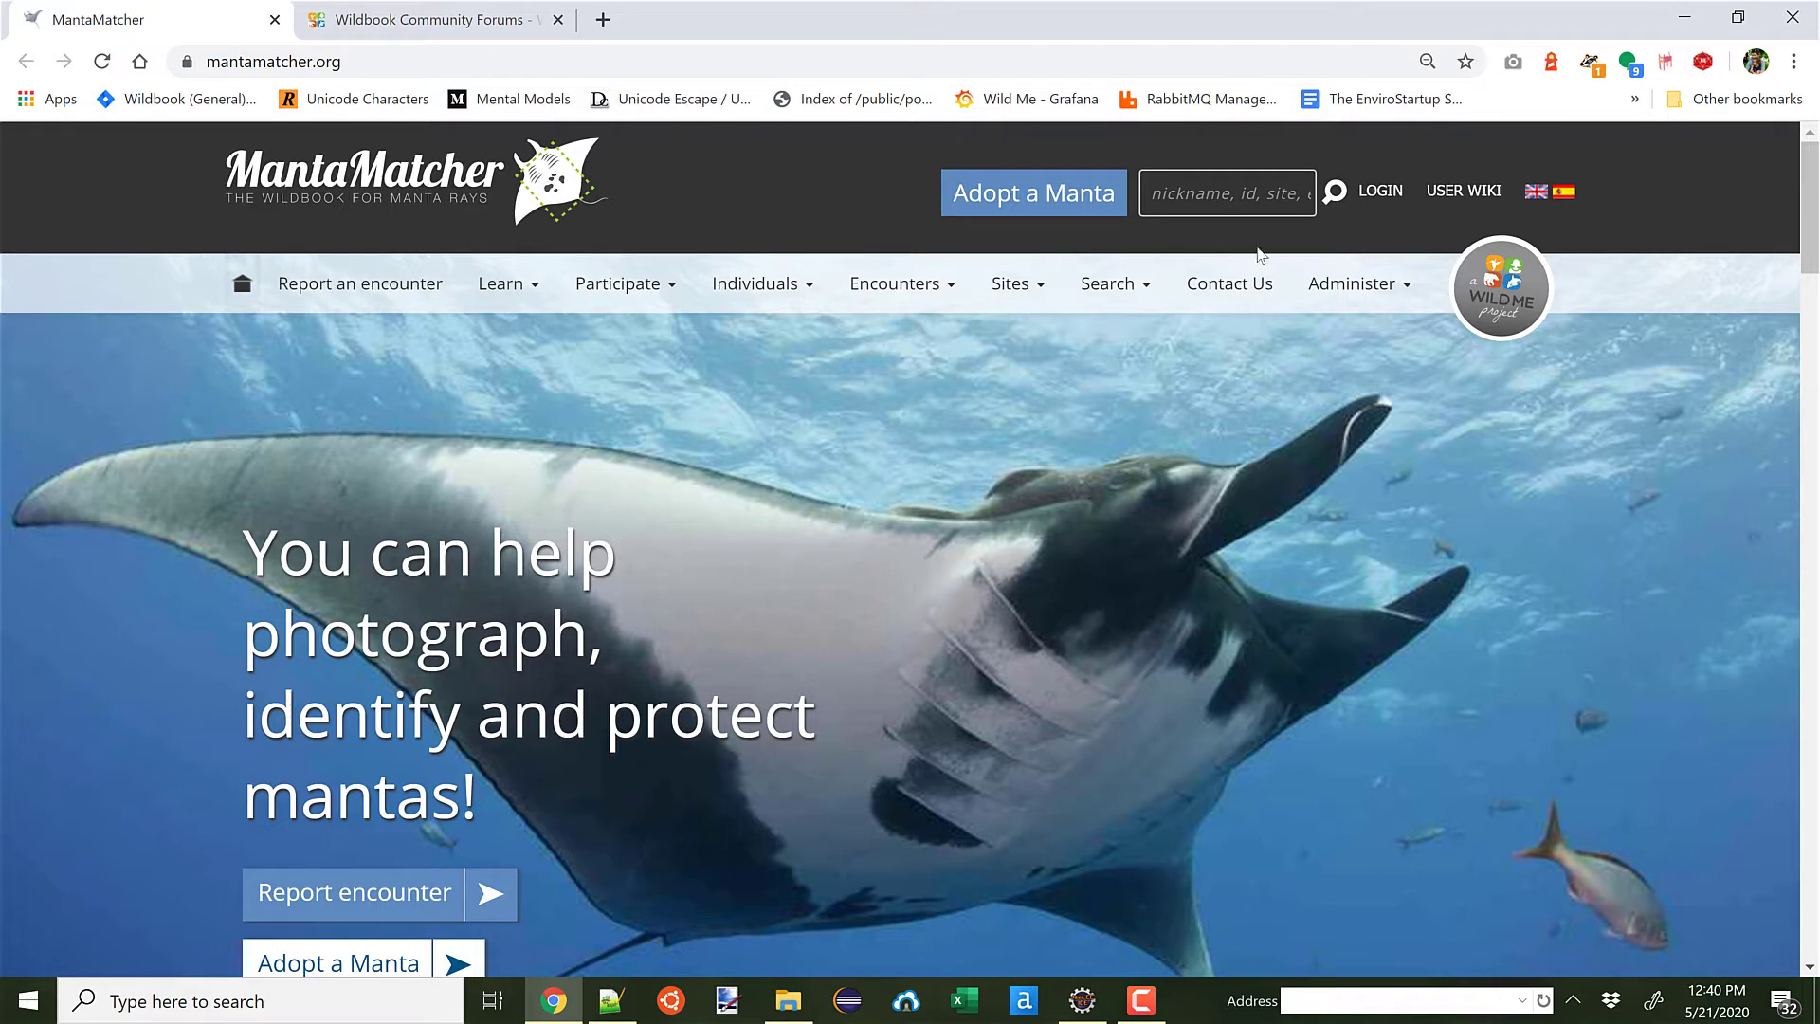
Step: Log in and attach maxresdefault.jpg to a new encounter report
click(1363, 201)
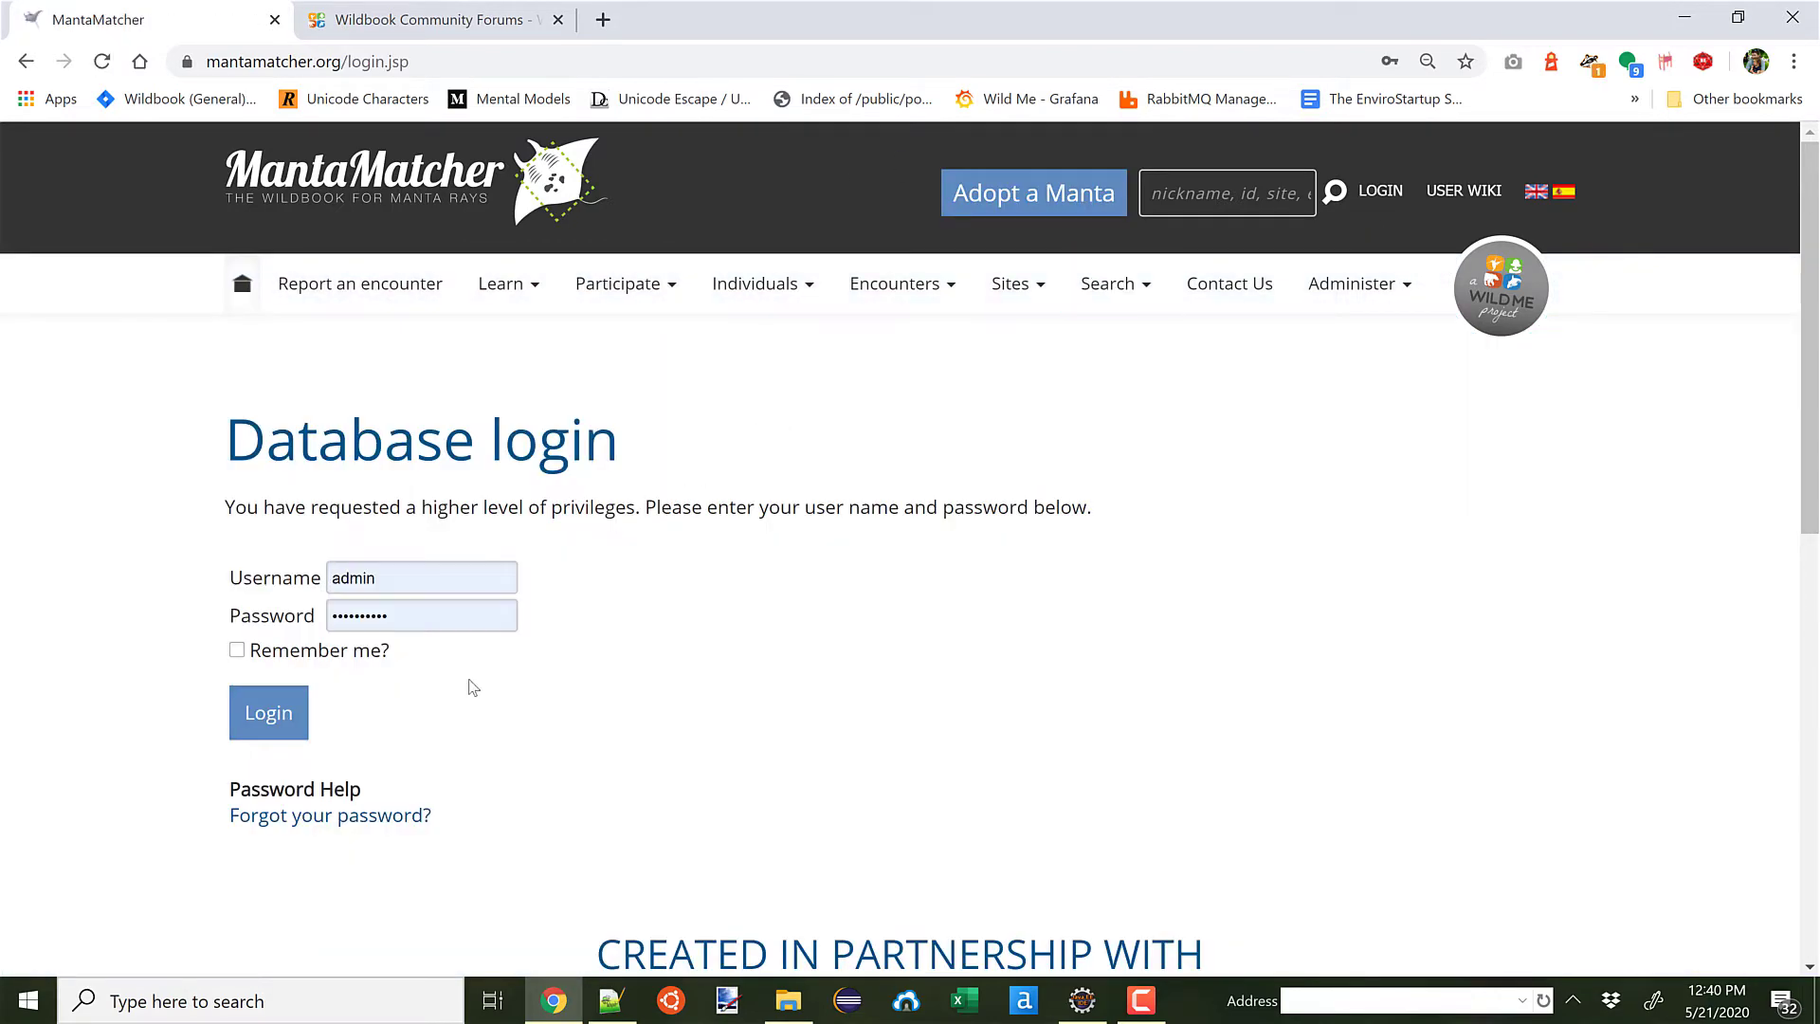
click(285, 722)
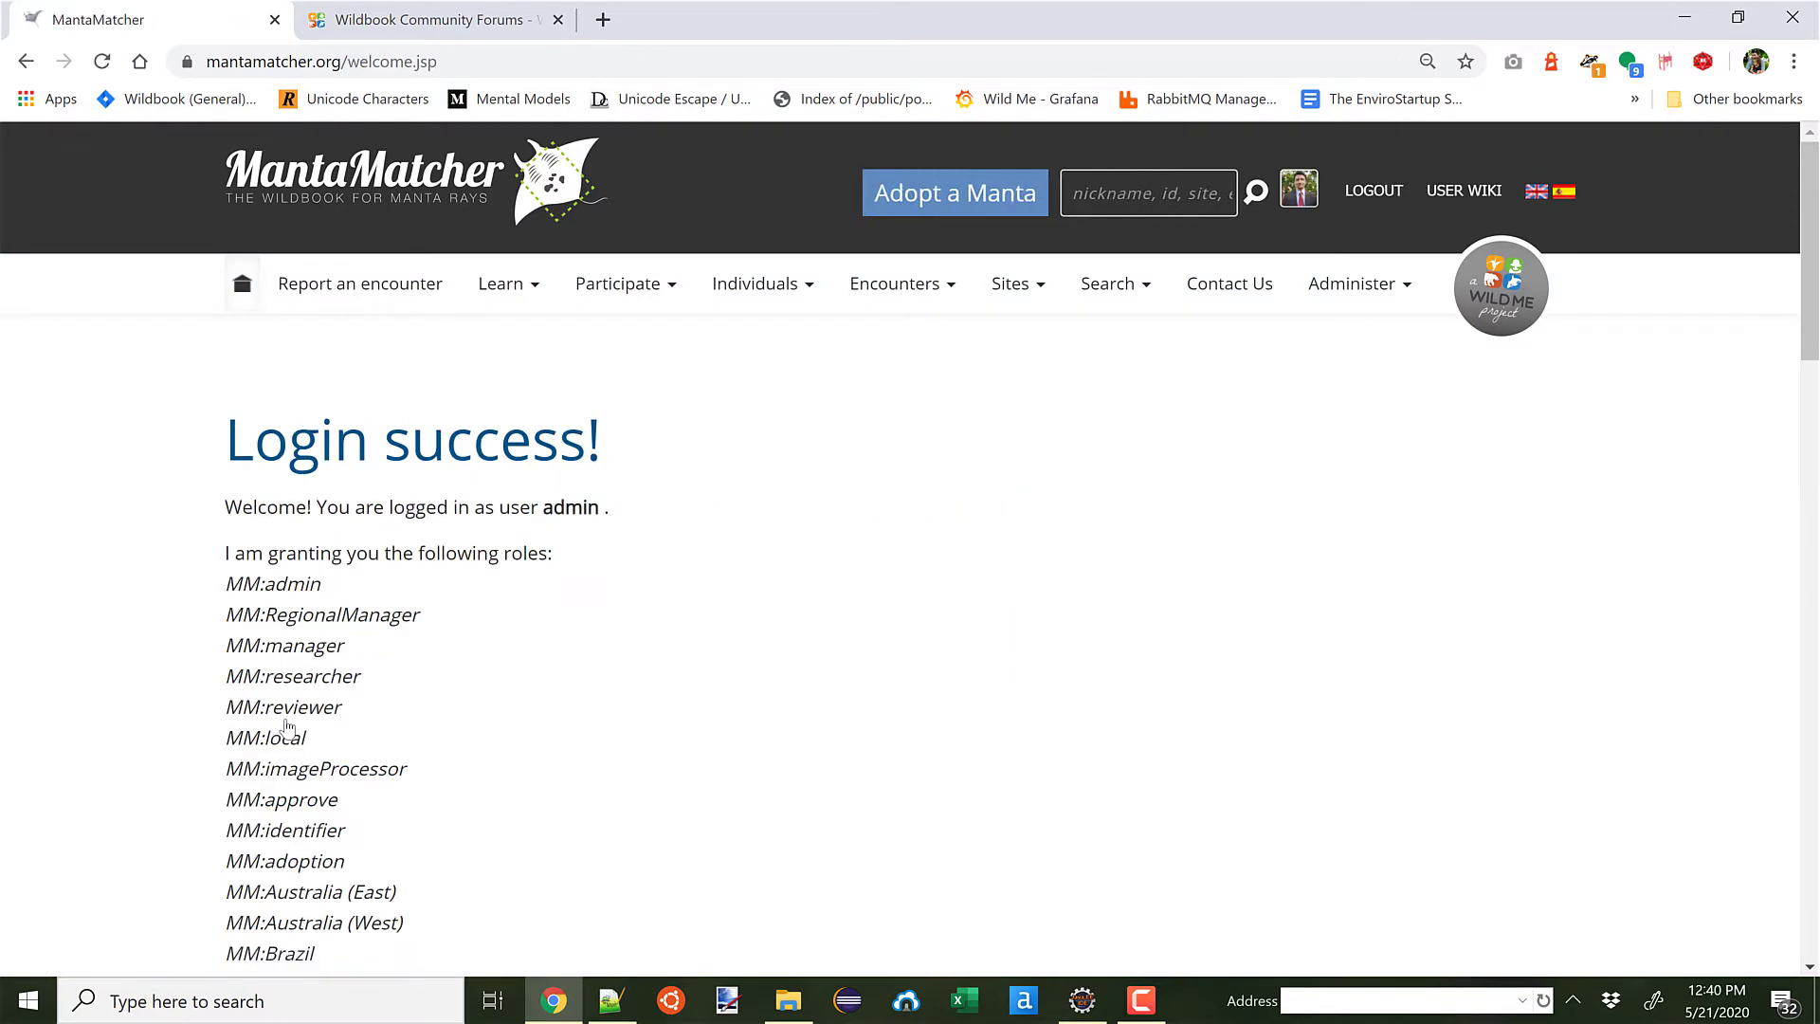
click(422, 299)
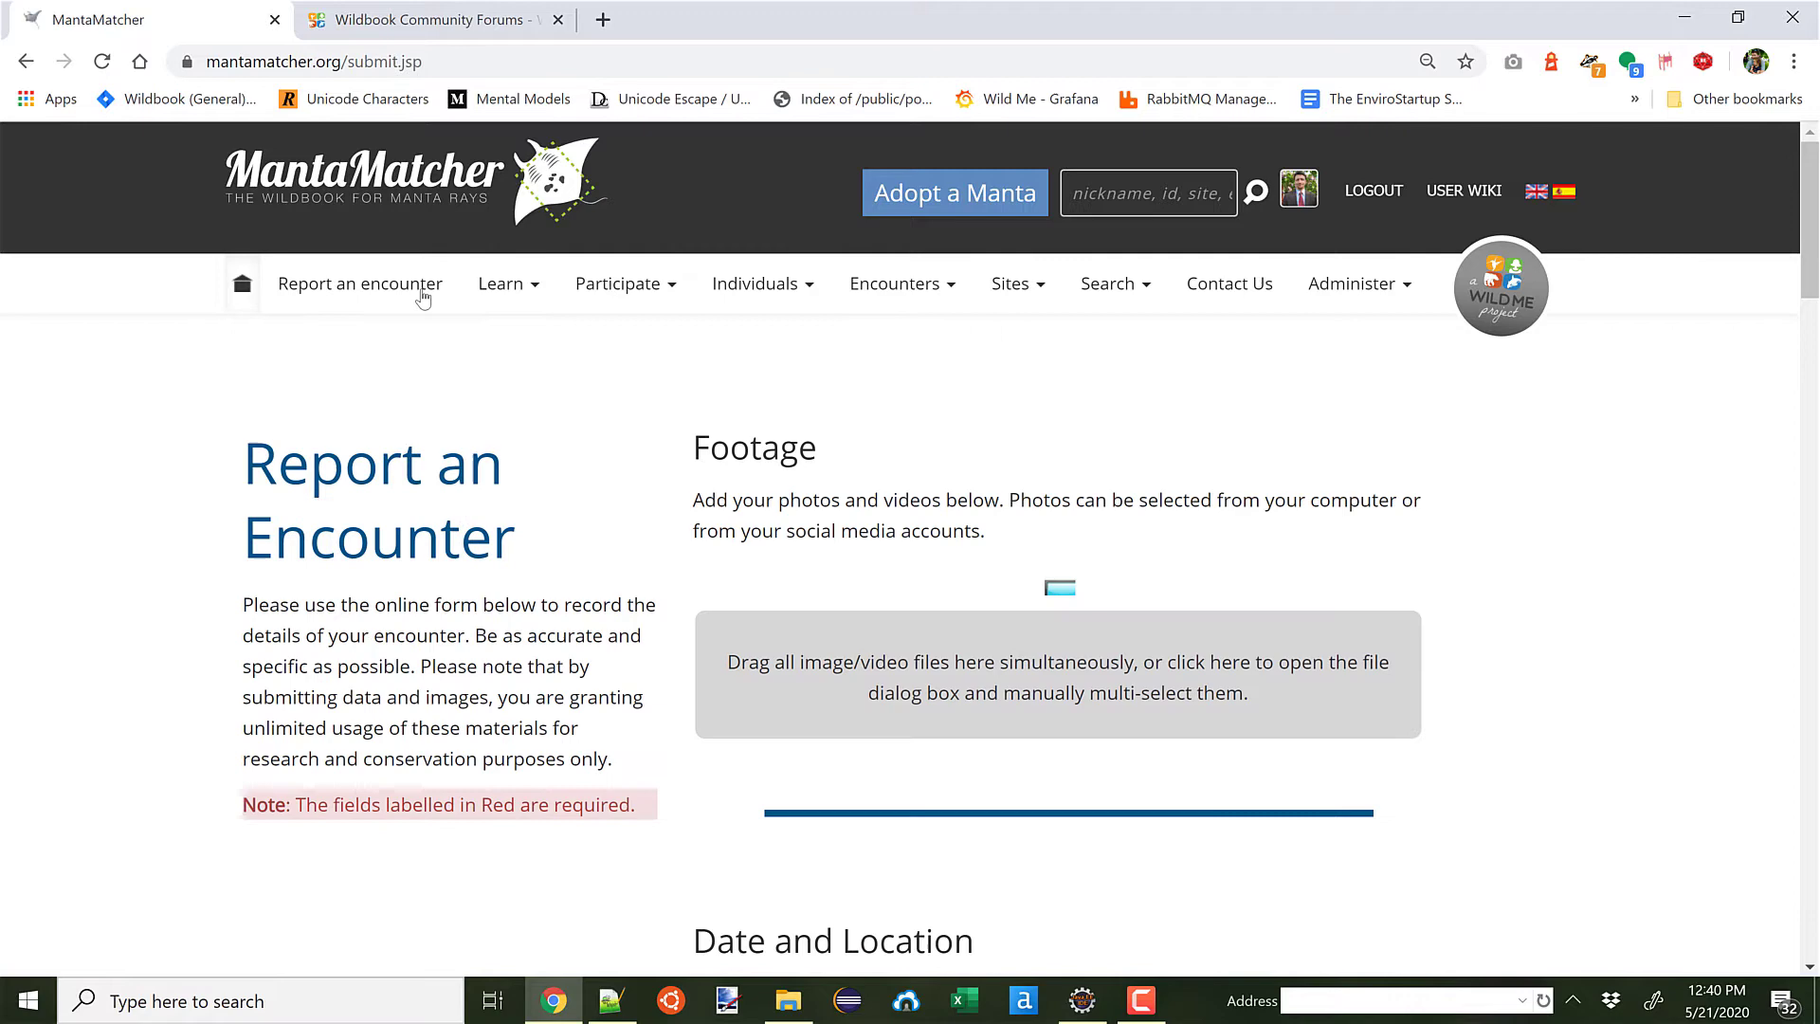
scroll(1191, 563, down, 1)
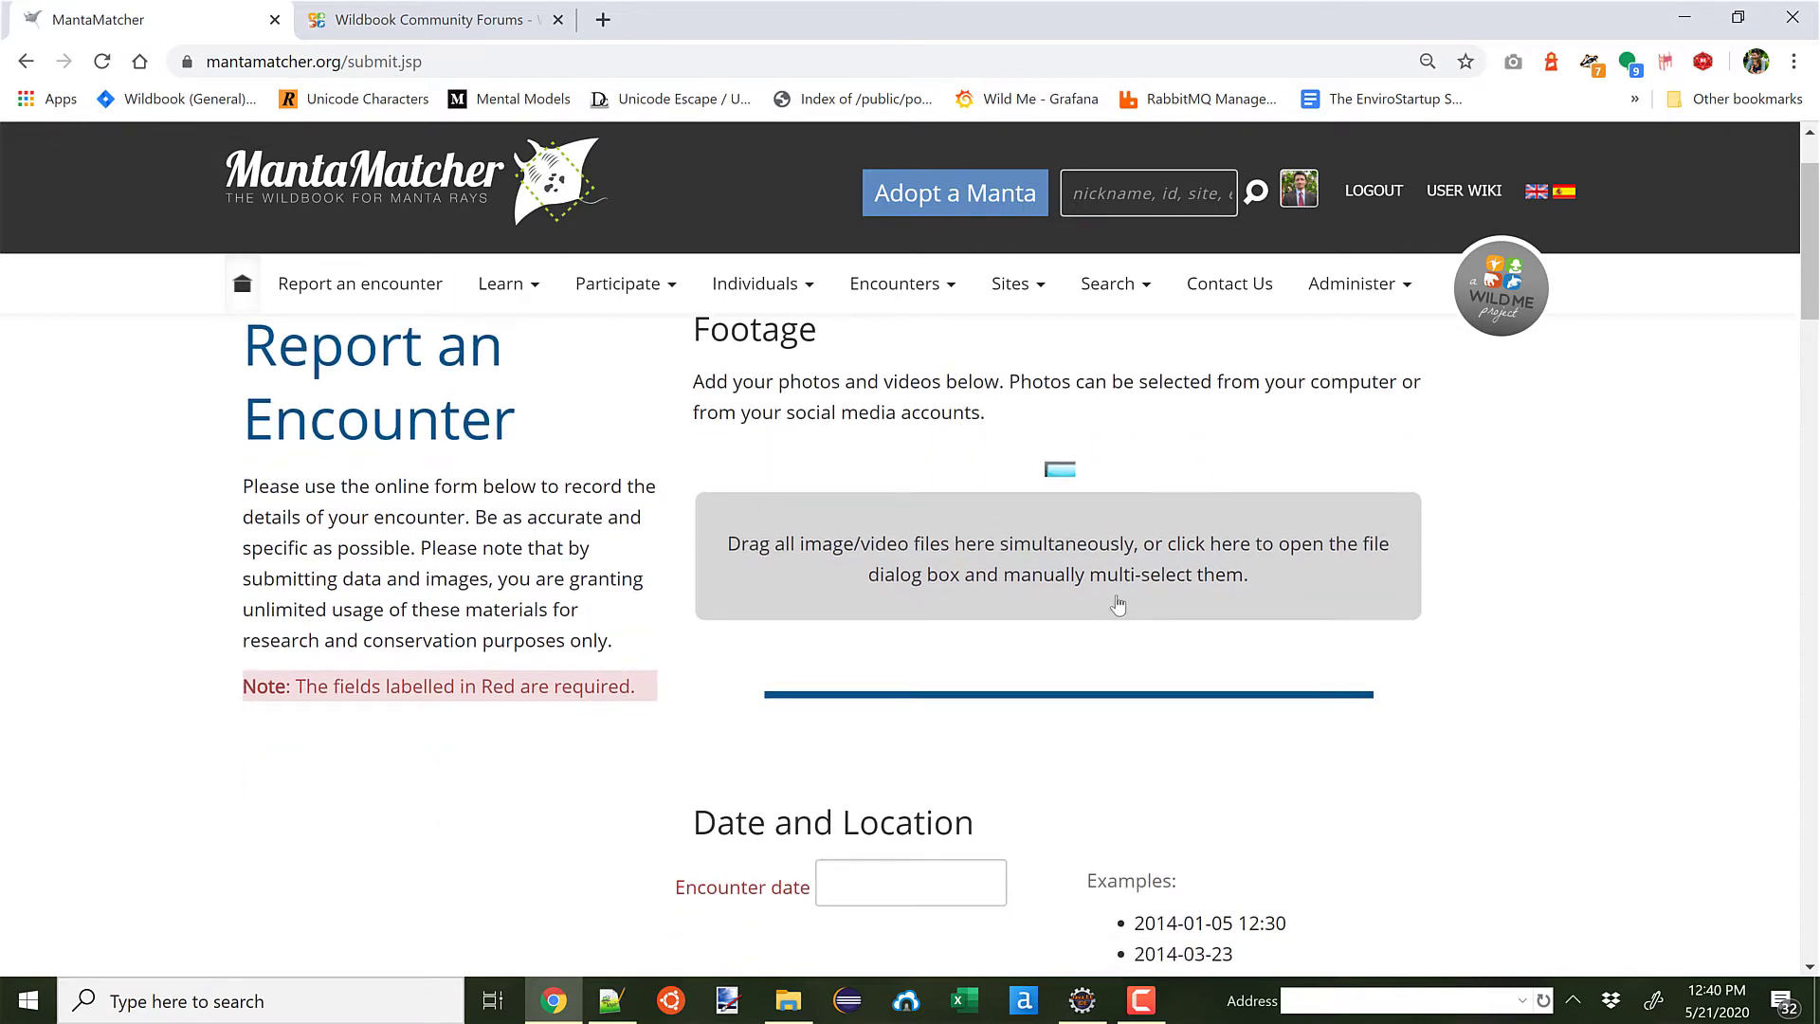
click(1191, 564)
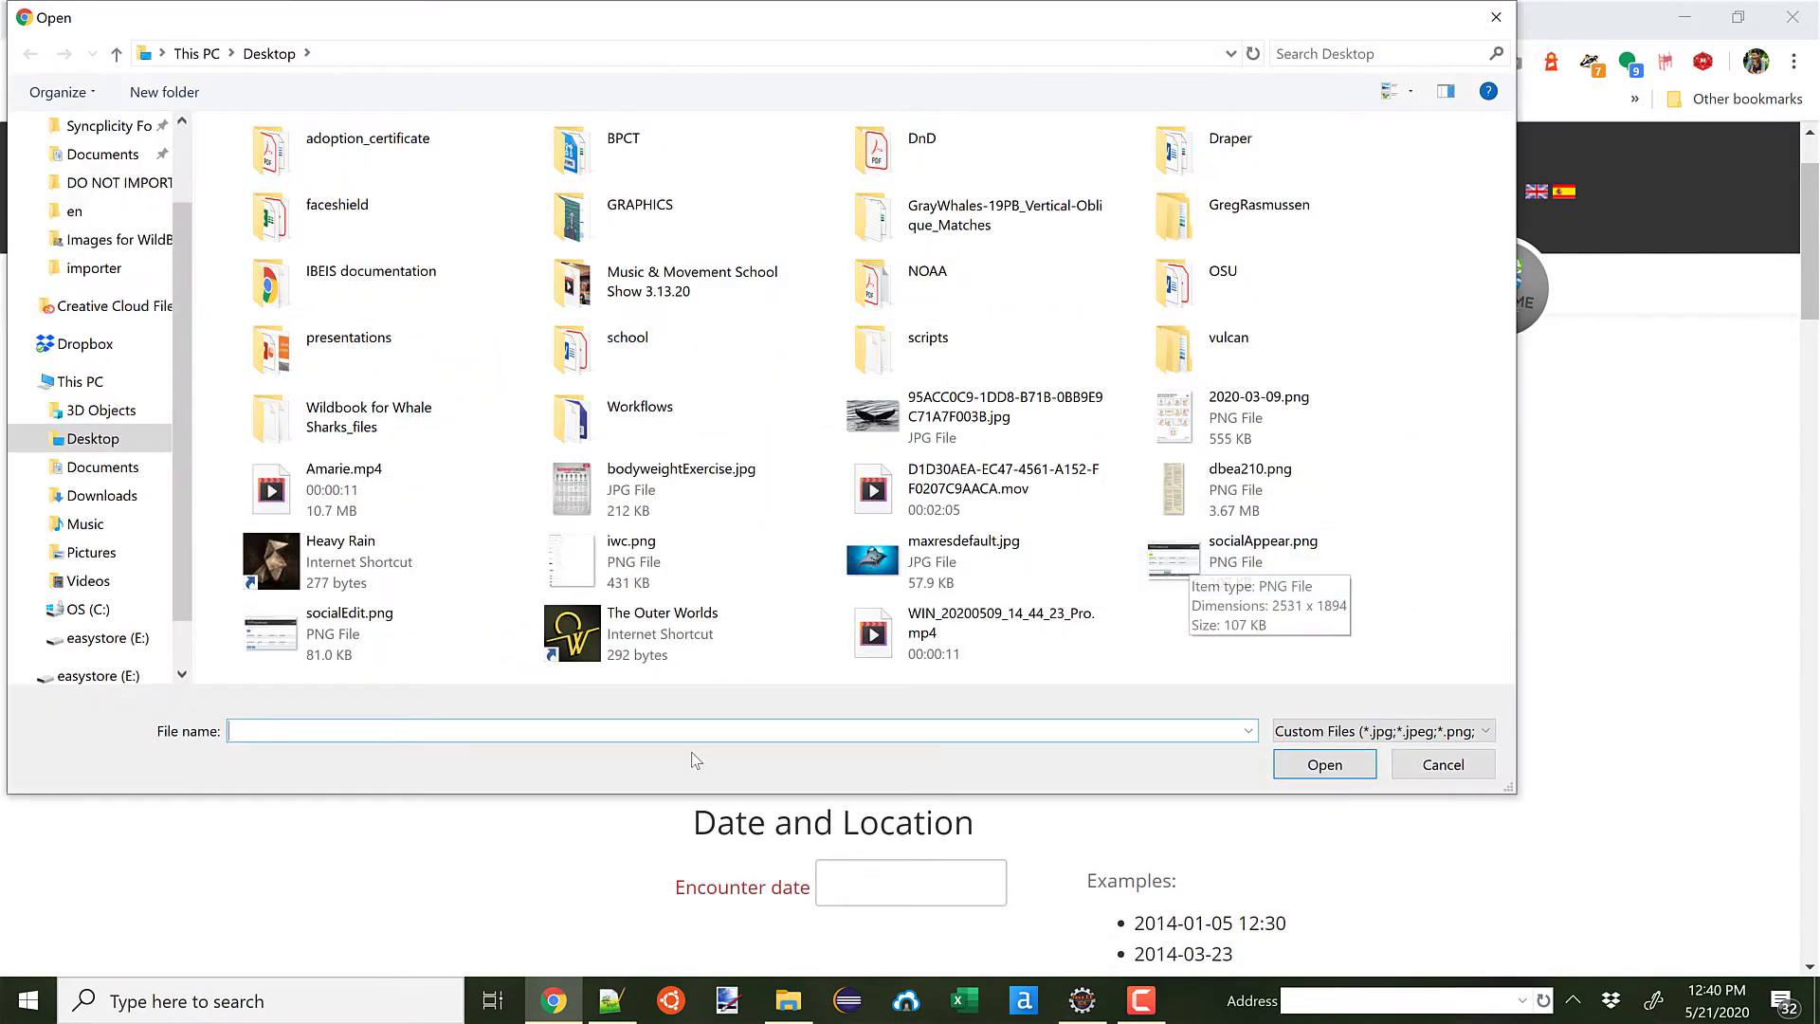
click(963, 562)
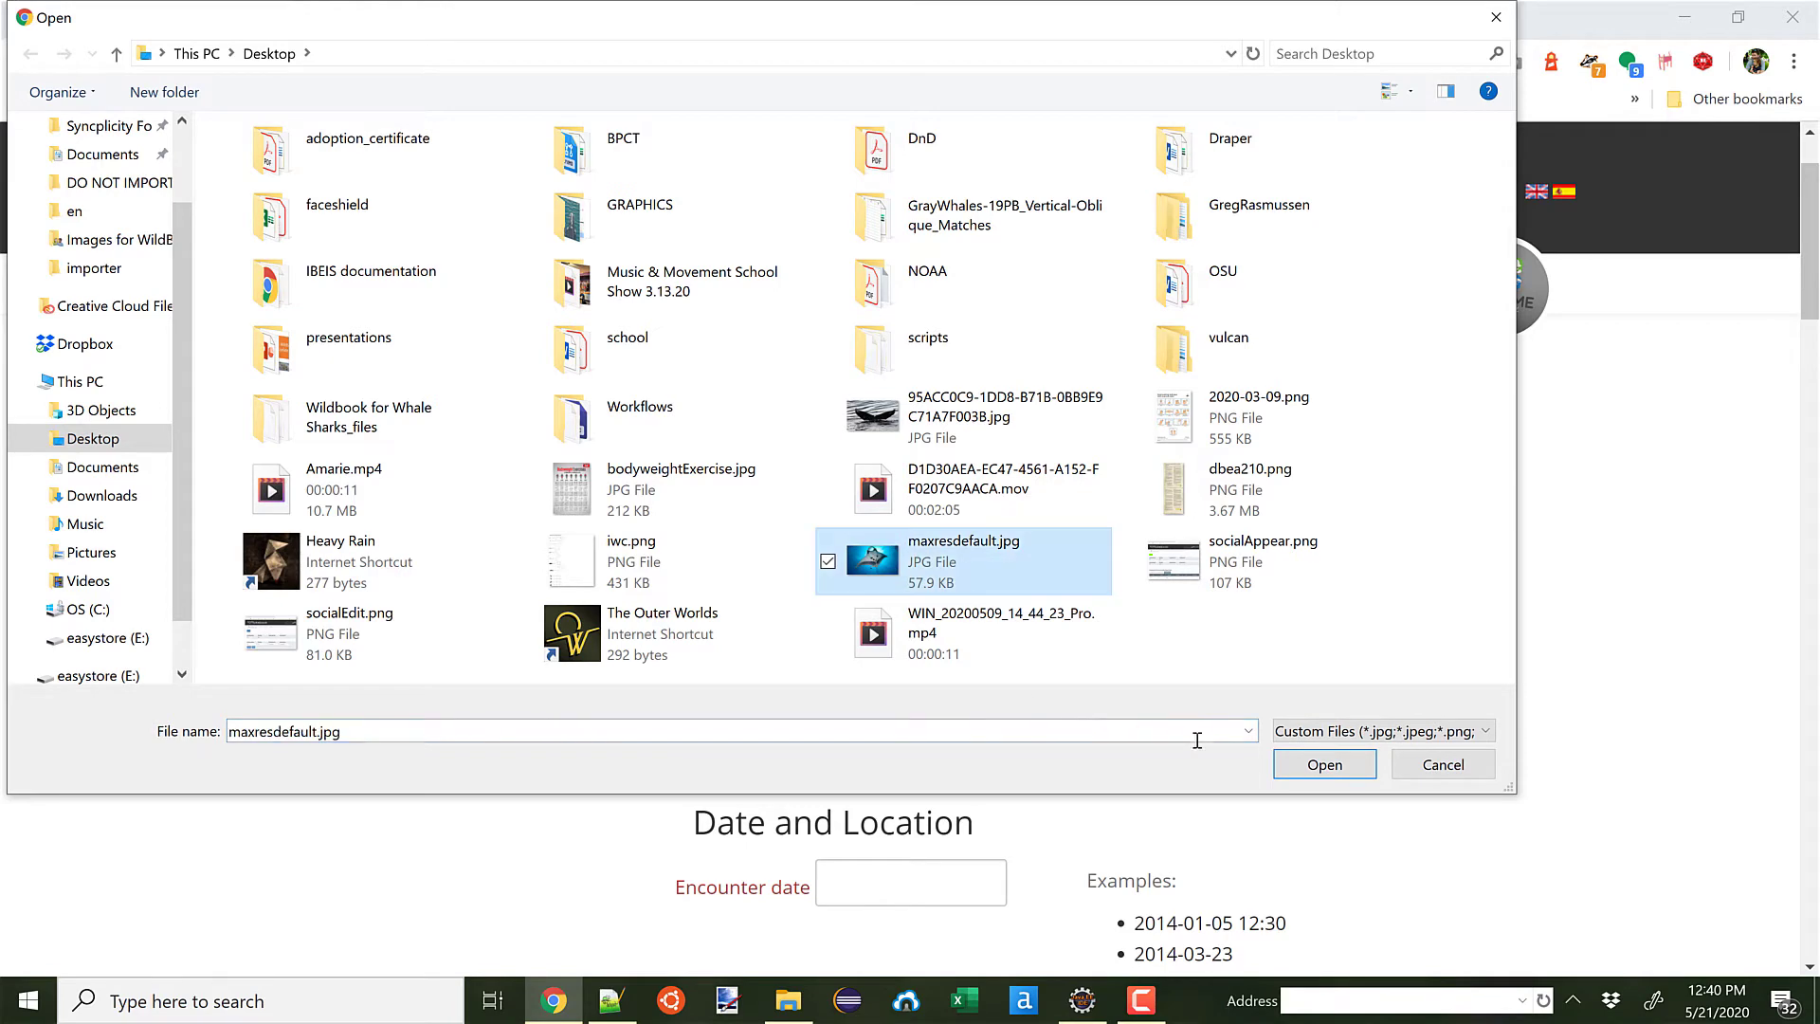
click(1325, 765)
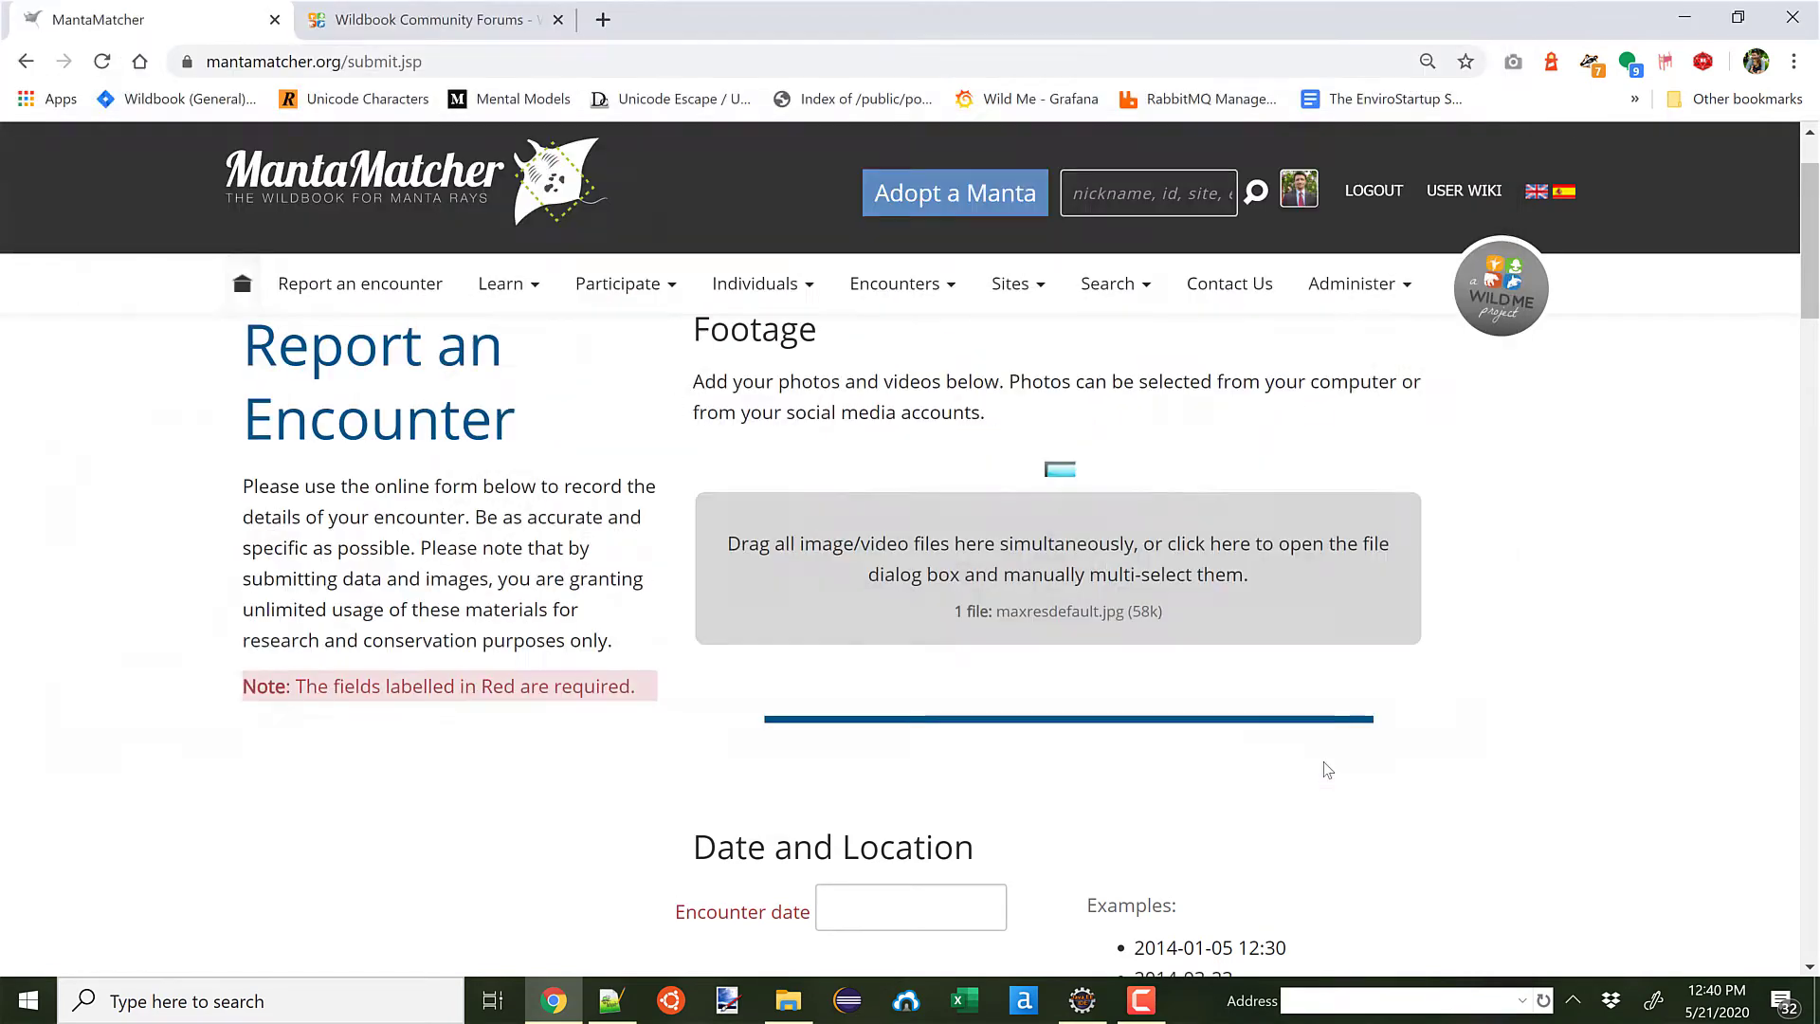
Step: Set the encounter's location ID to Thailand
scroll(1595, 654, down, 2)
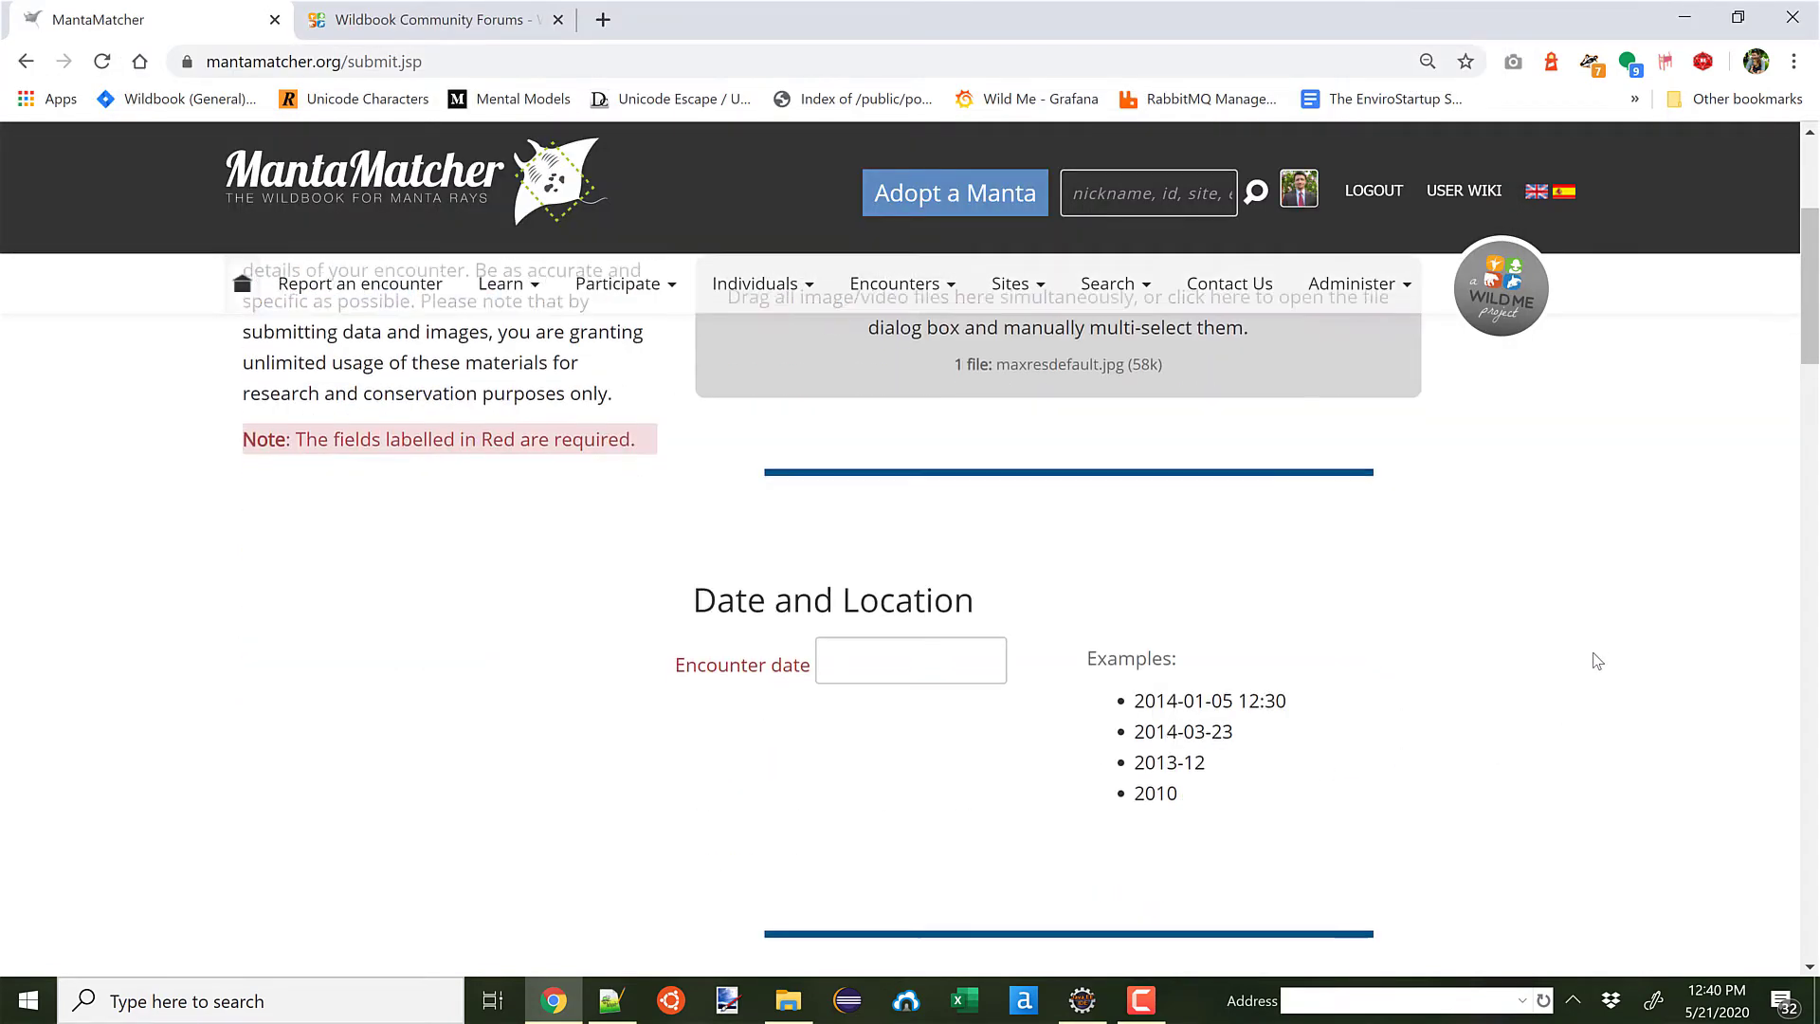
scroll(1597, 660, down, 2)
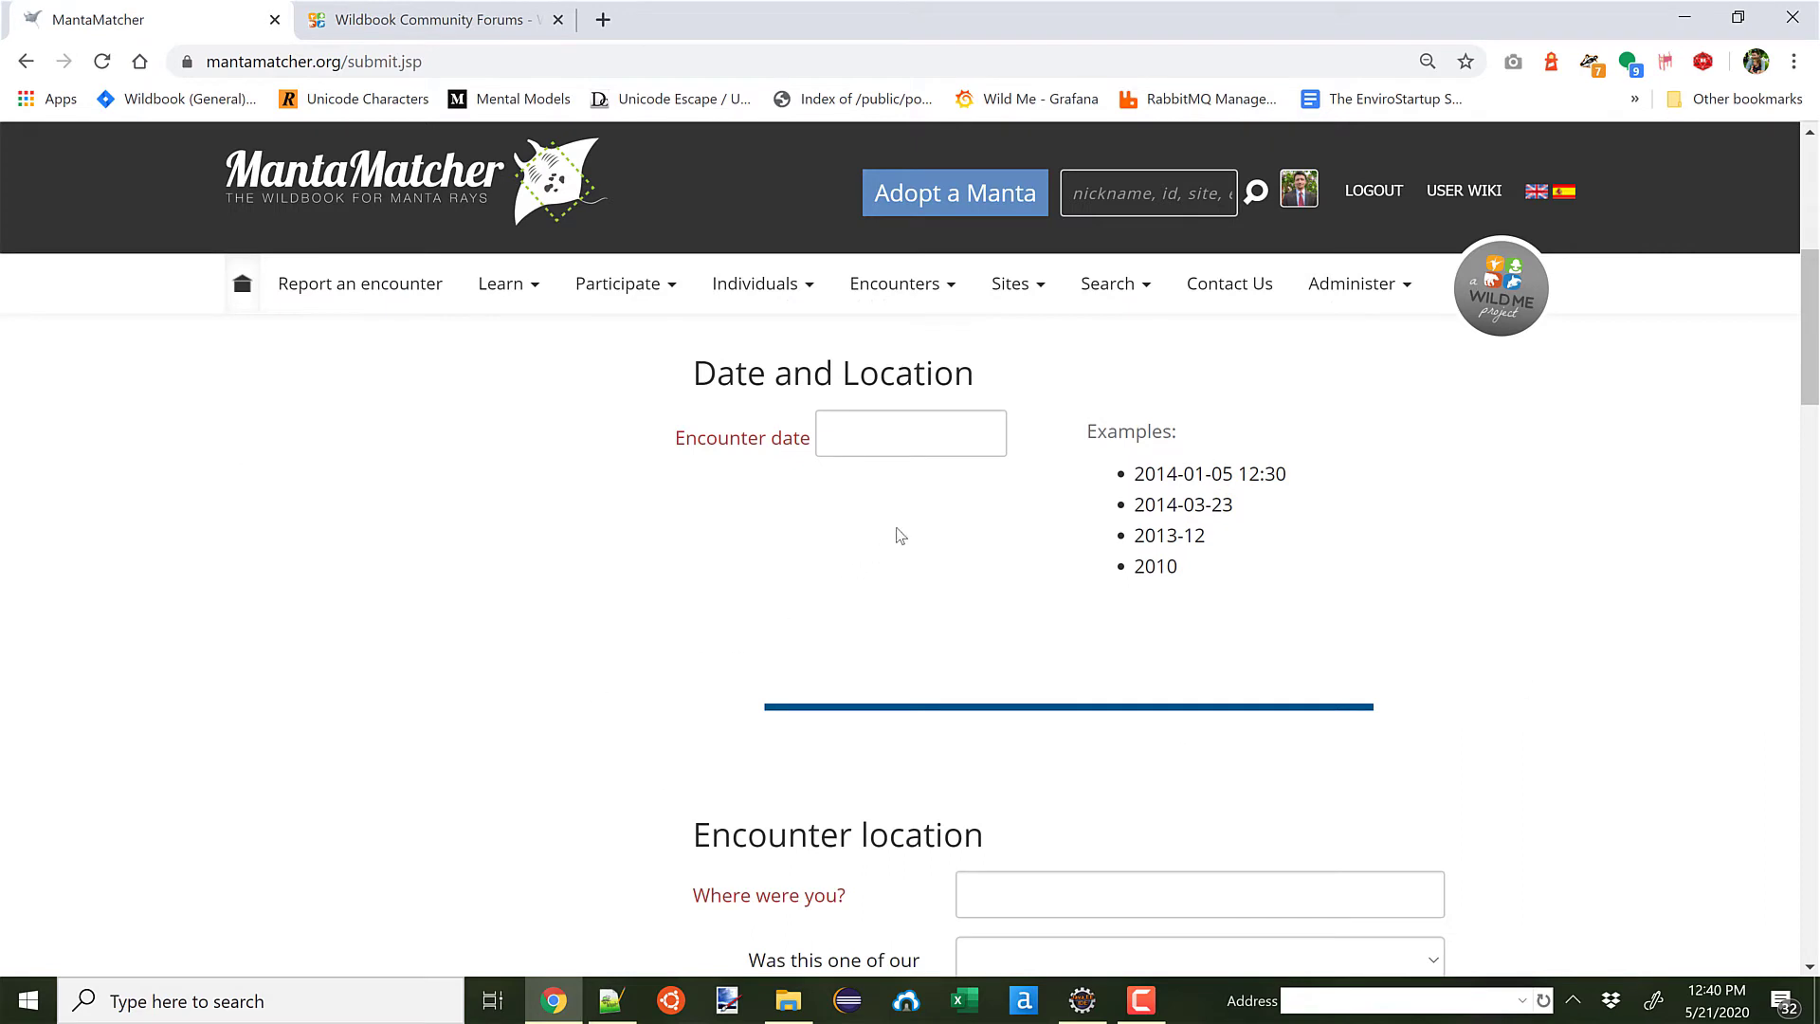
scroll(1444, 724, down, 2)
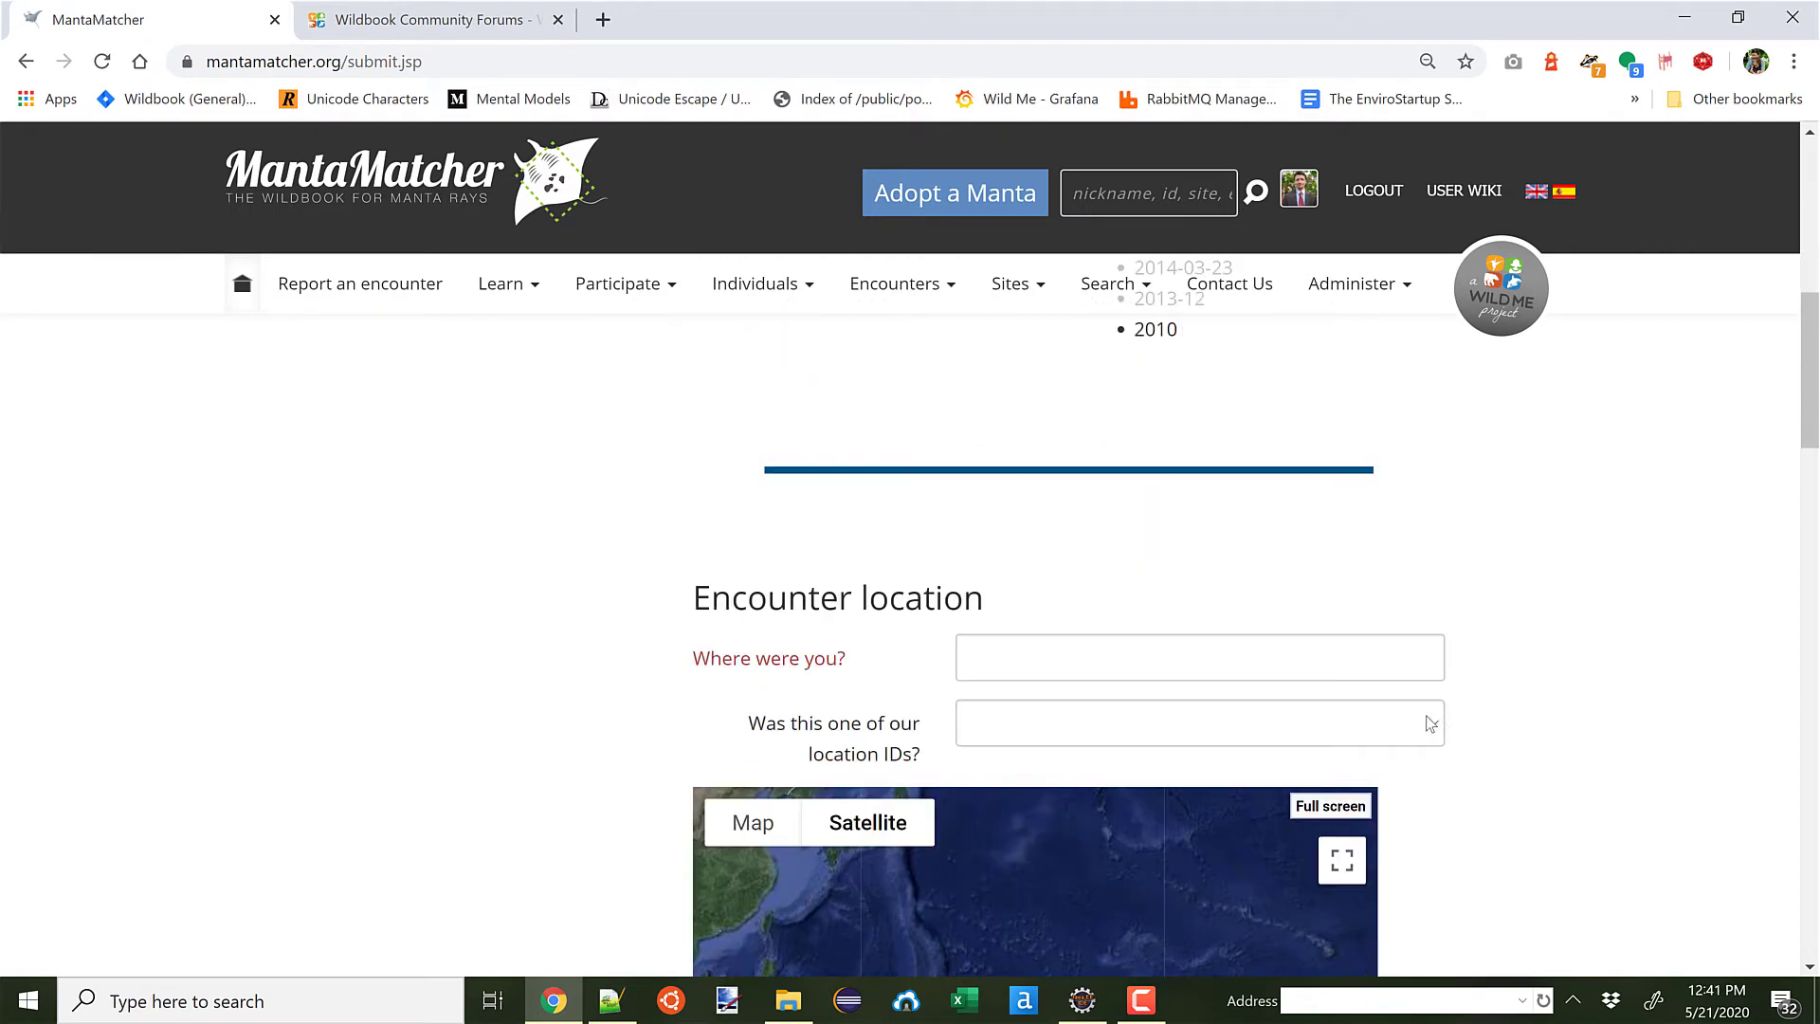
click(1225, 720)
scroll(1217, 619, down, 5)
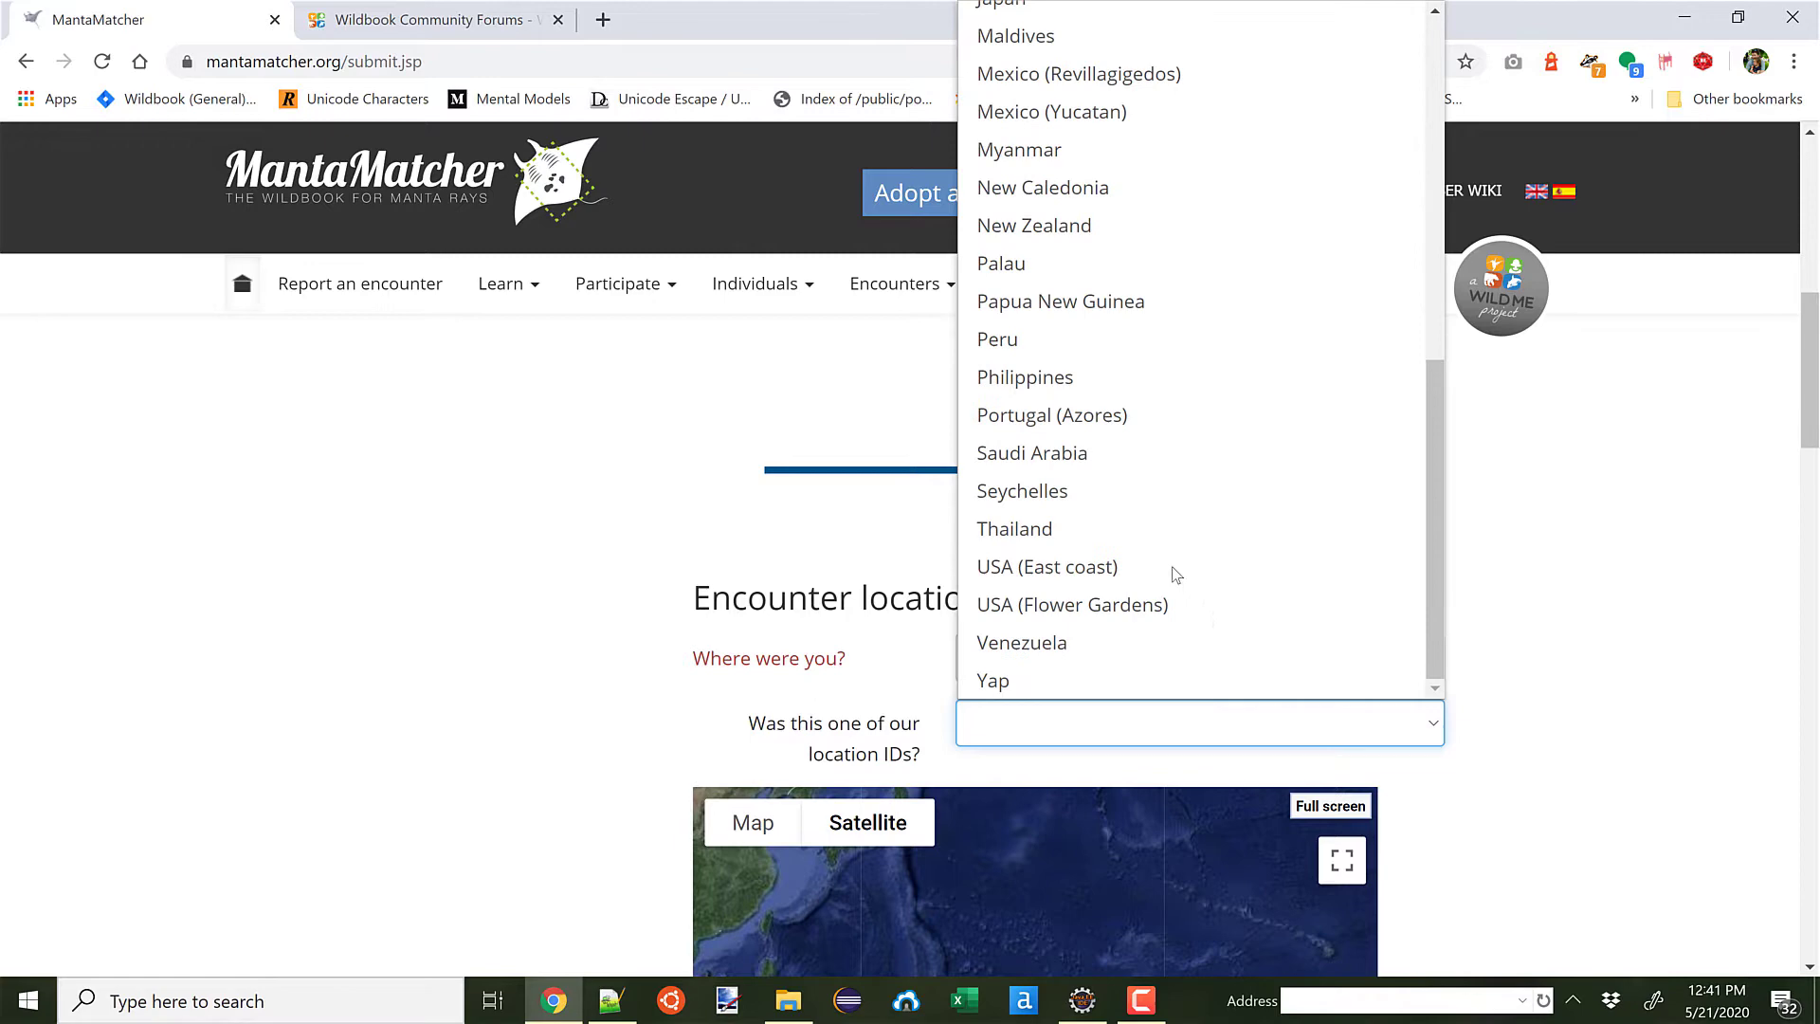
click(1171, 531)
Step: Set the species to Mobula birostris
scroll(1539, 850, down, 9)
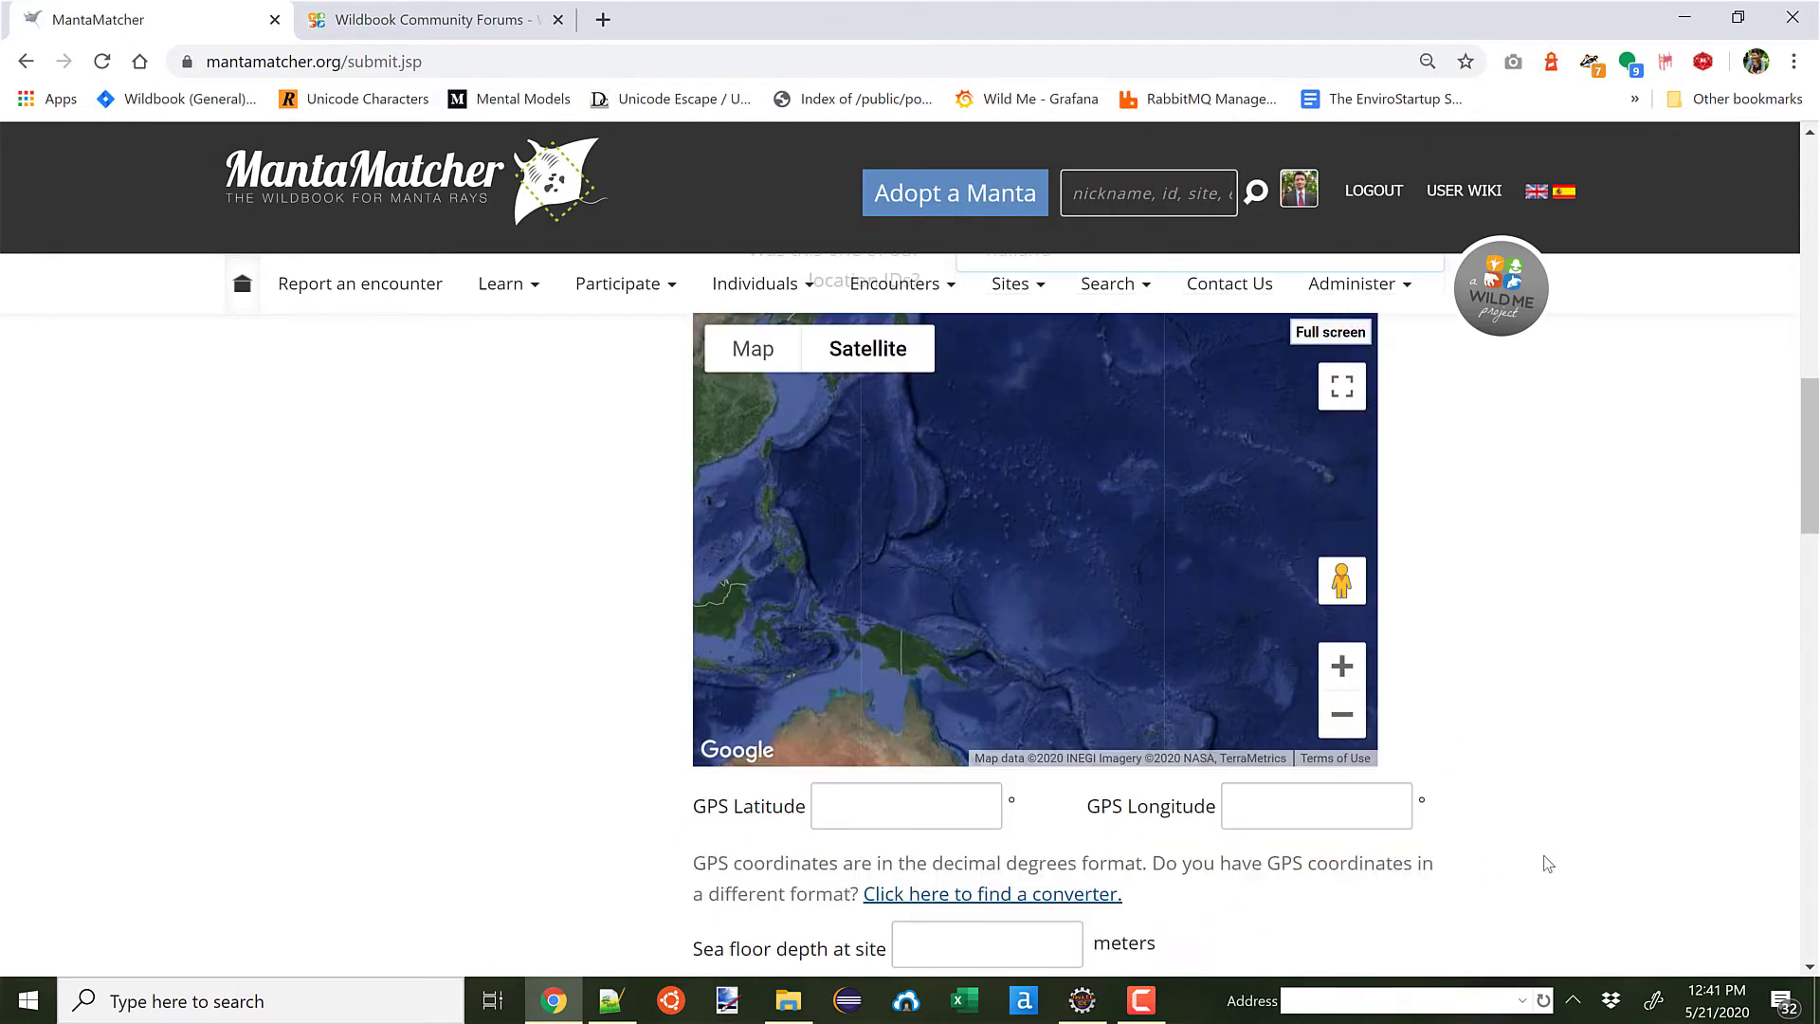
scroll(1516, 839, down, 3)
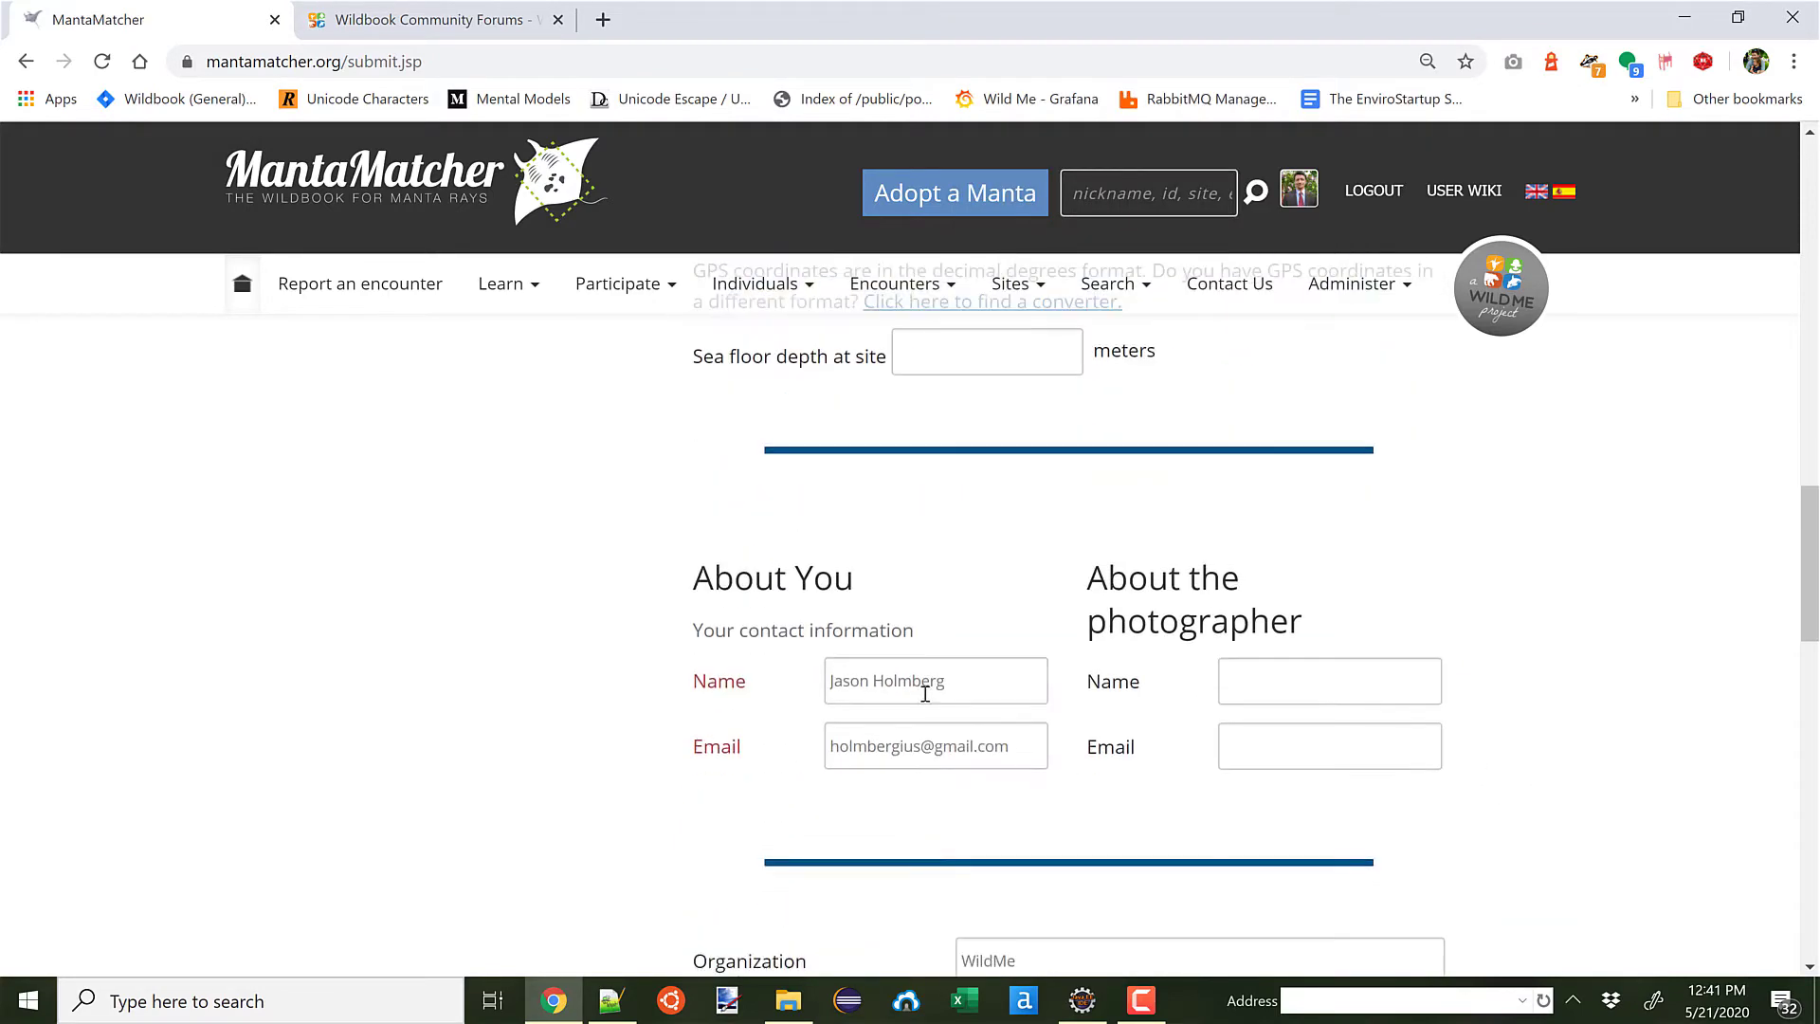
scroll(1507, 824, down, 4)
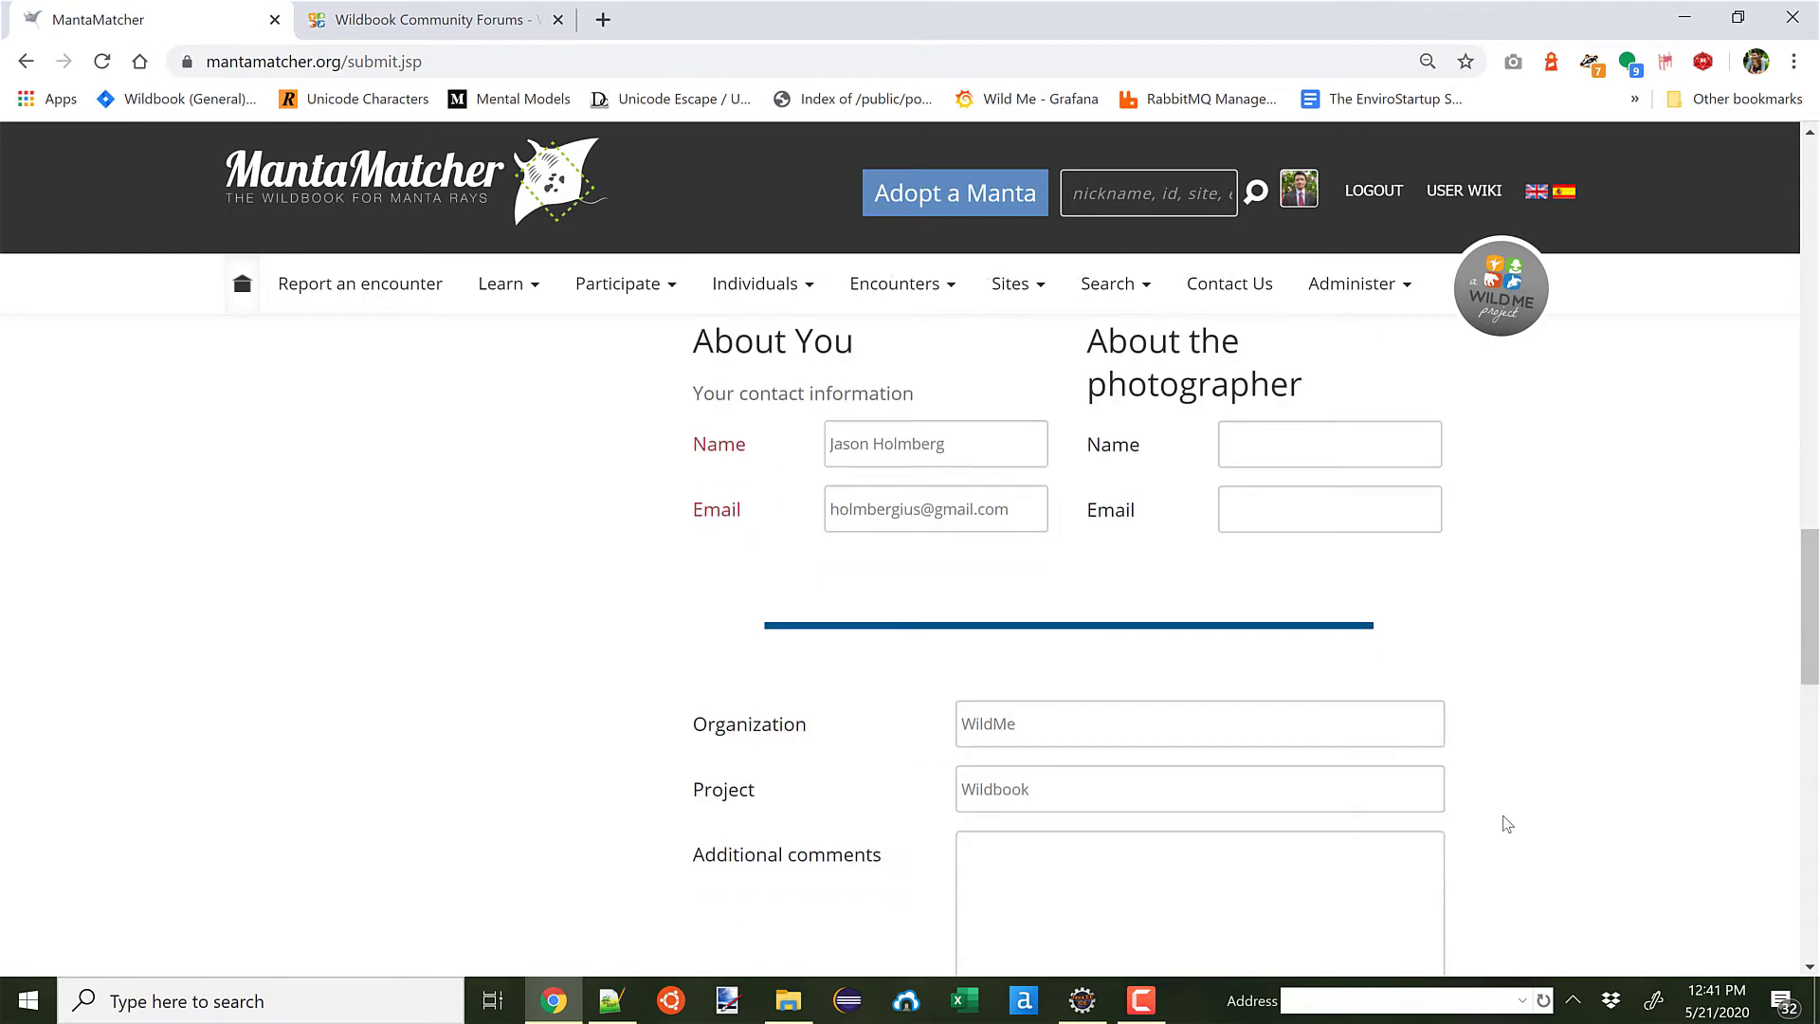
scroll(1504, 820, down, 1)
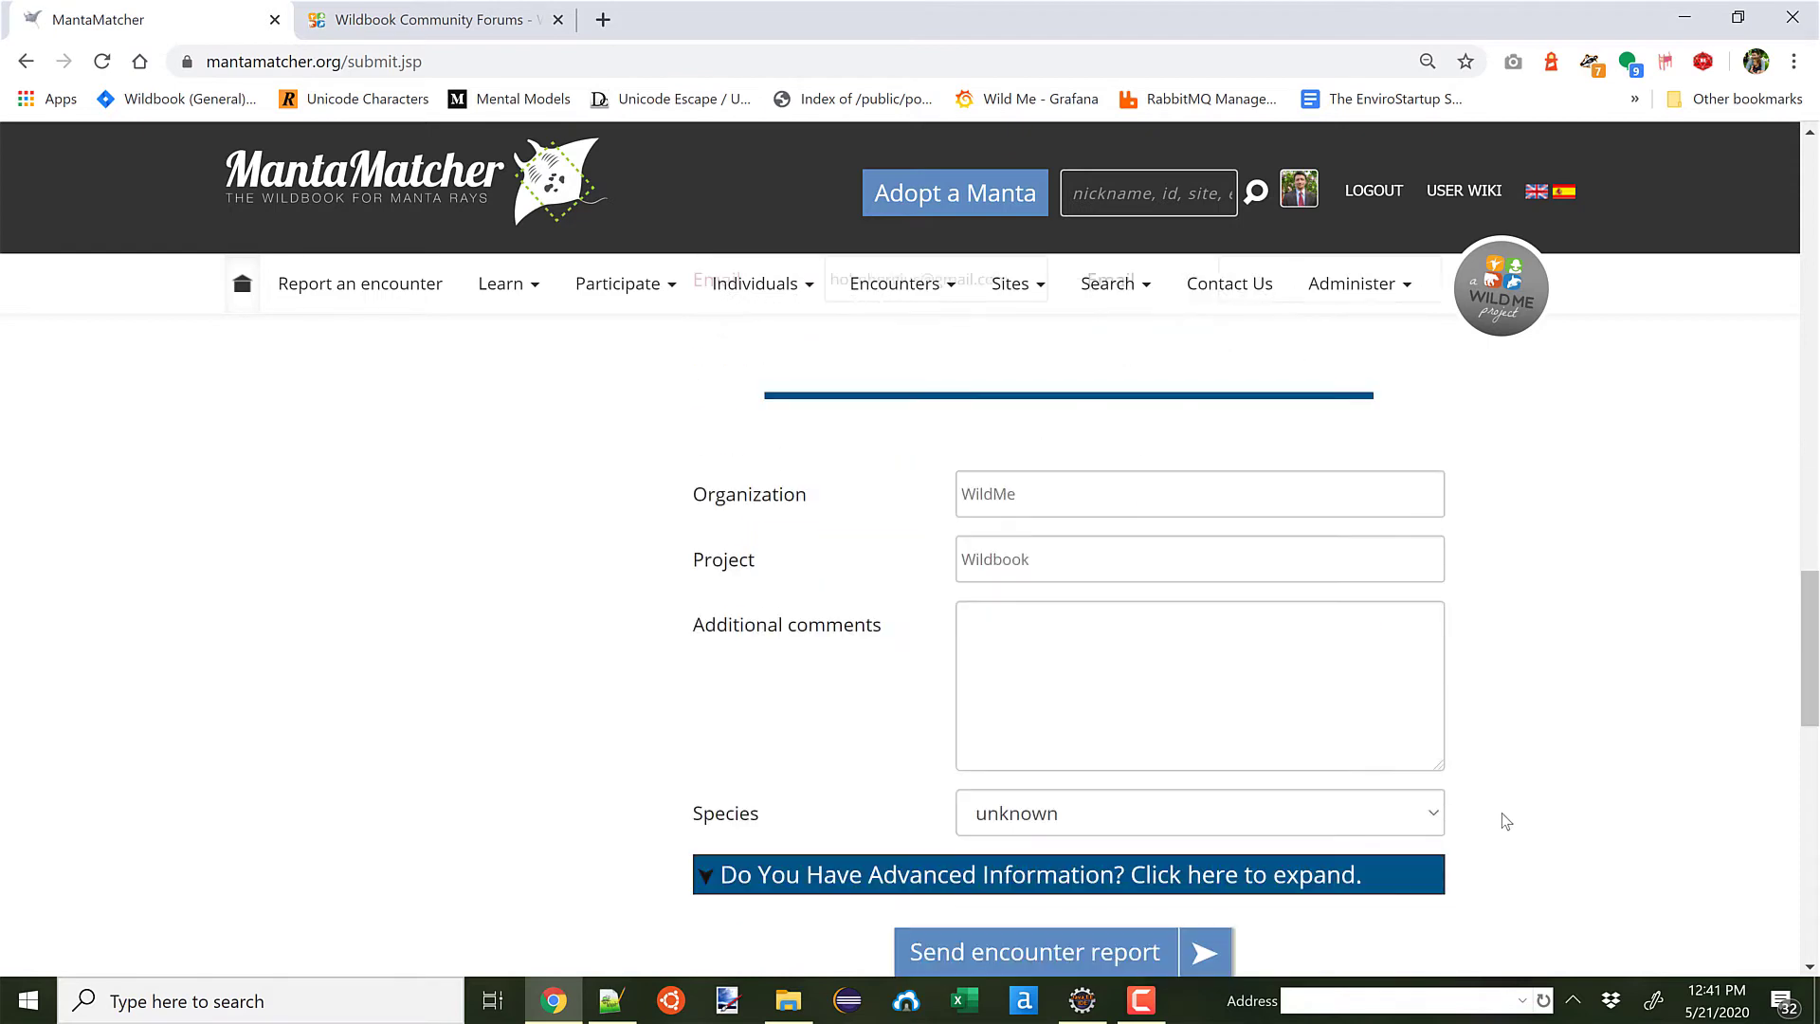
click(1375, 810)
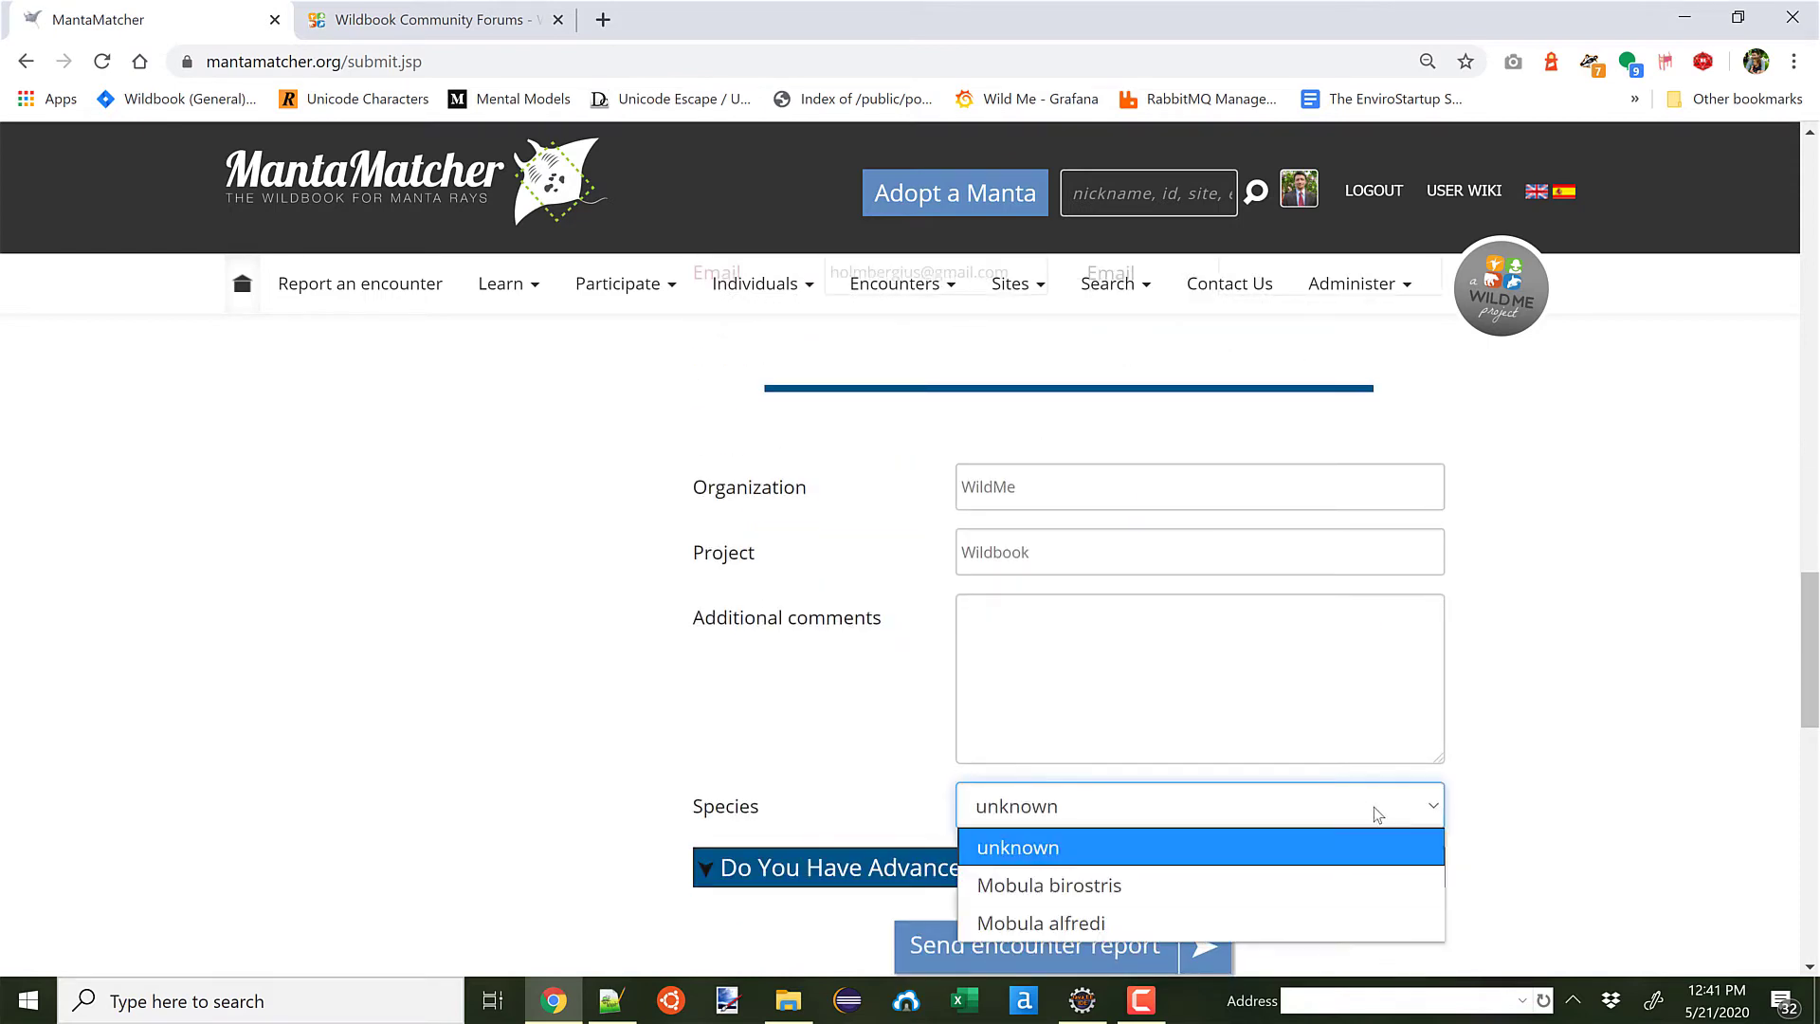
click(1385, 896)
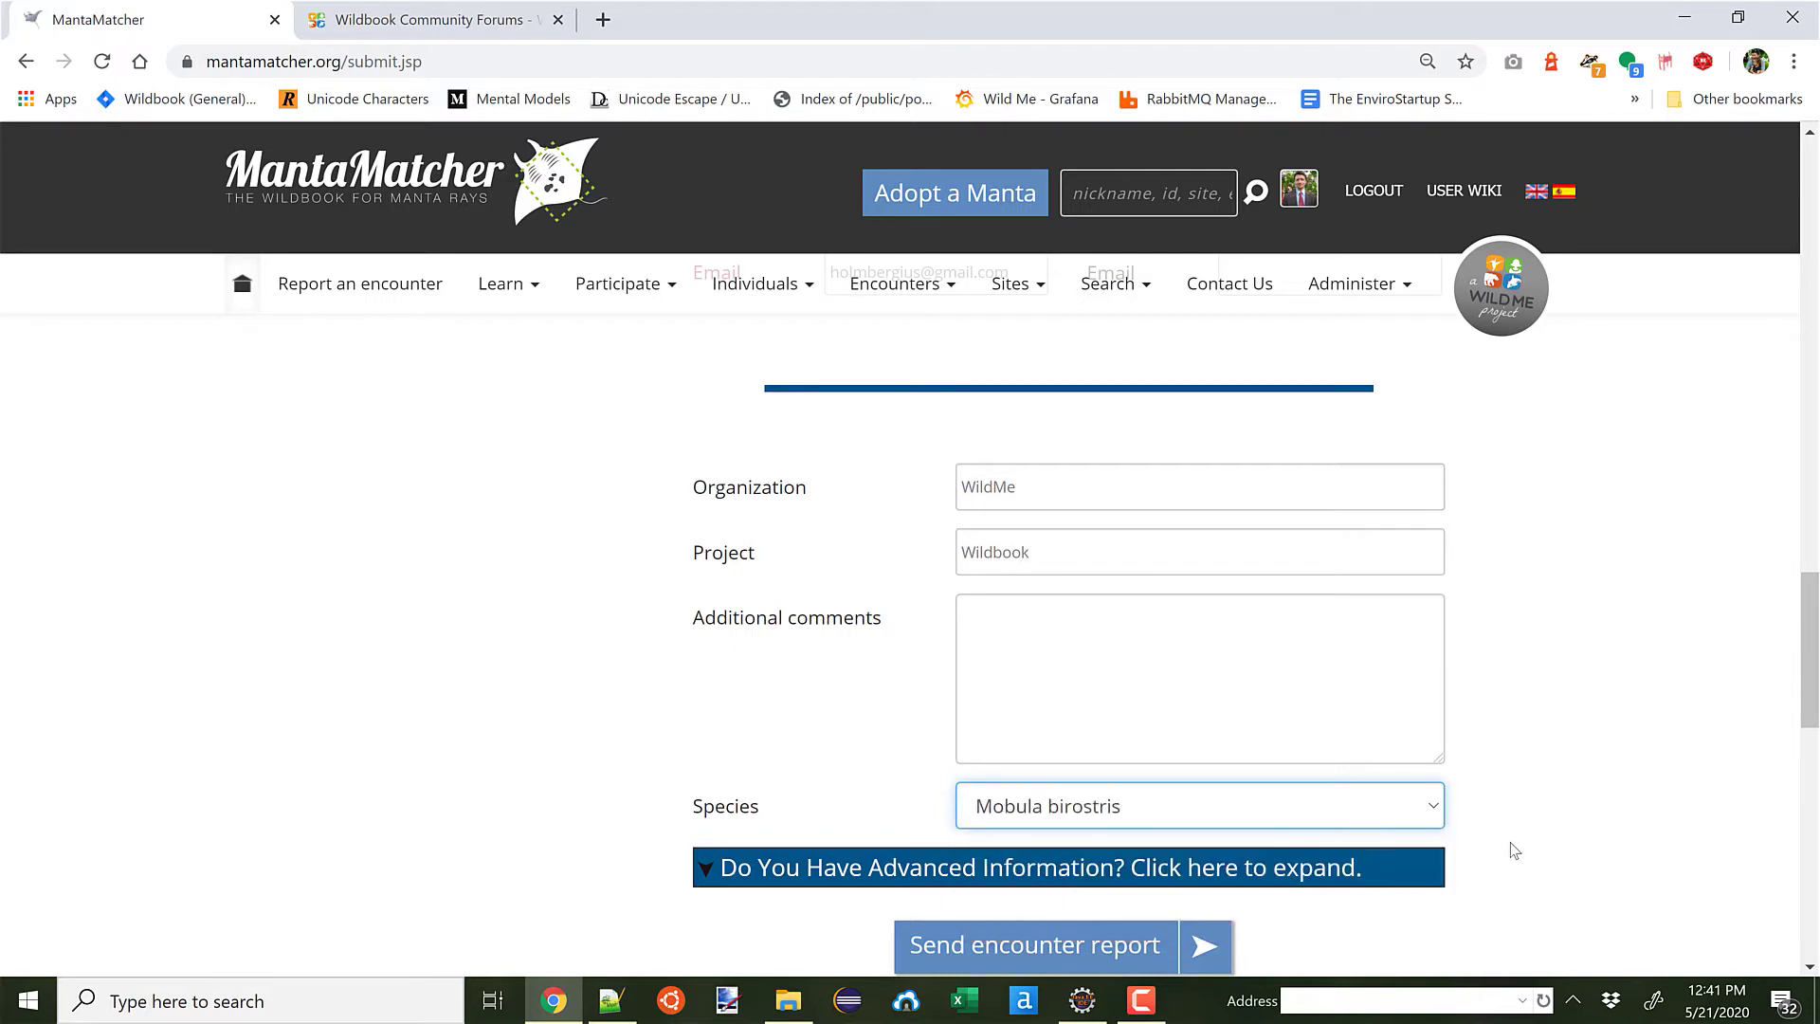
Step: Scroll down to the bottom of the filled-in encounter report form
scroll(1513, 849, down, 1)
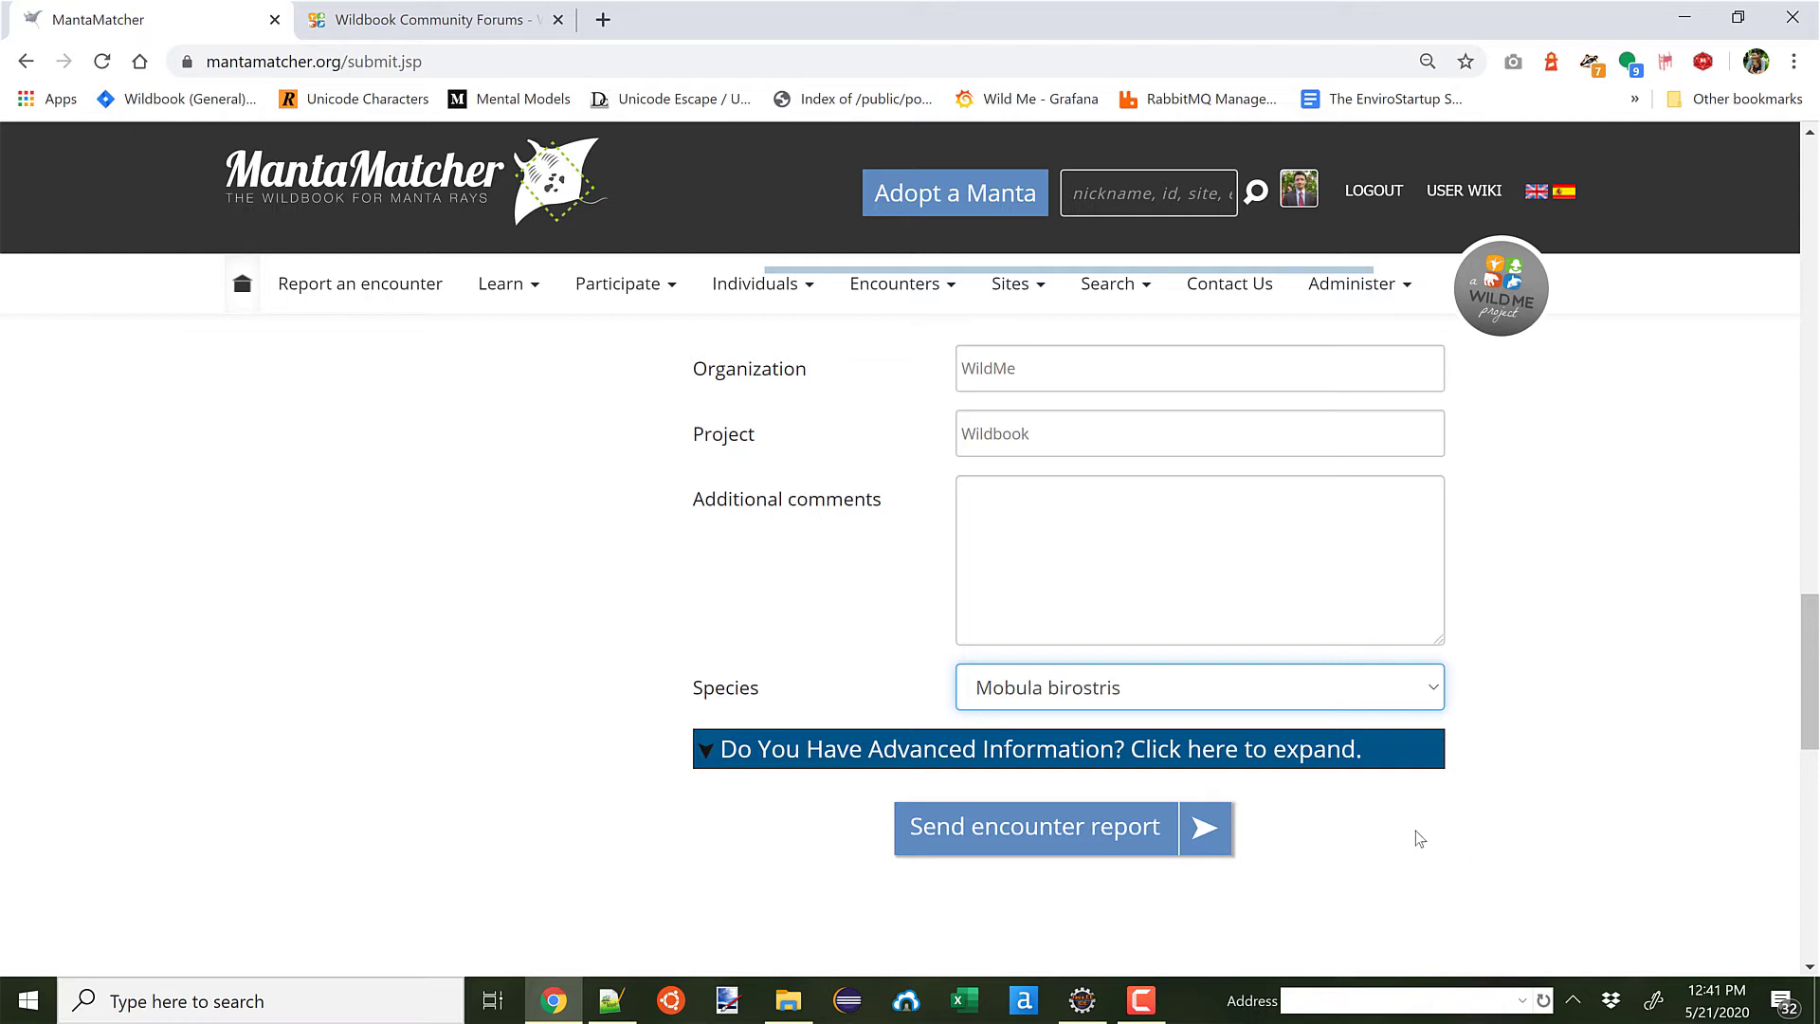
Step: Submit the report, open the encounter's record, and bring up the gallery manta photo's options
click(1158, 844)
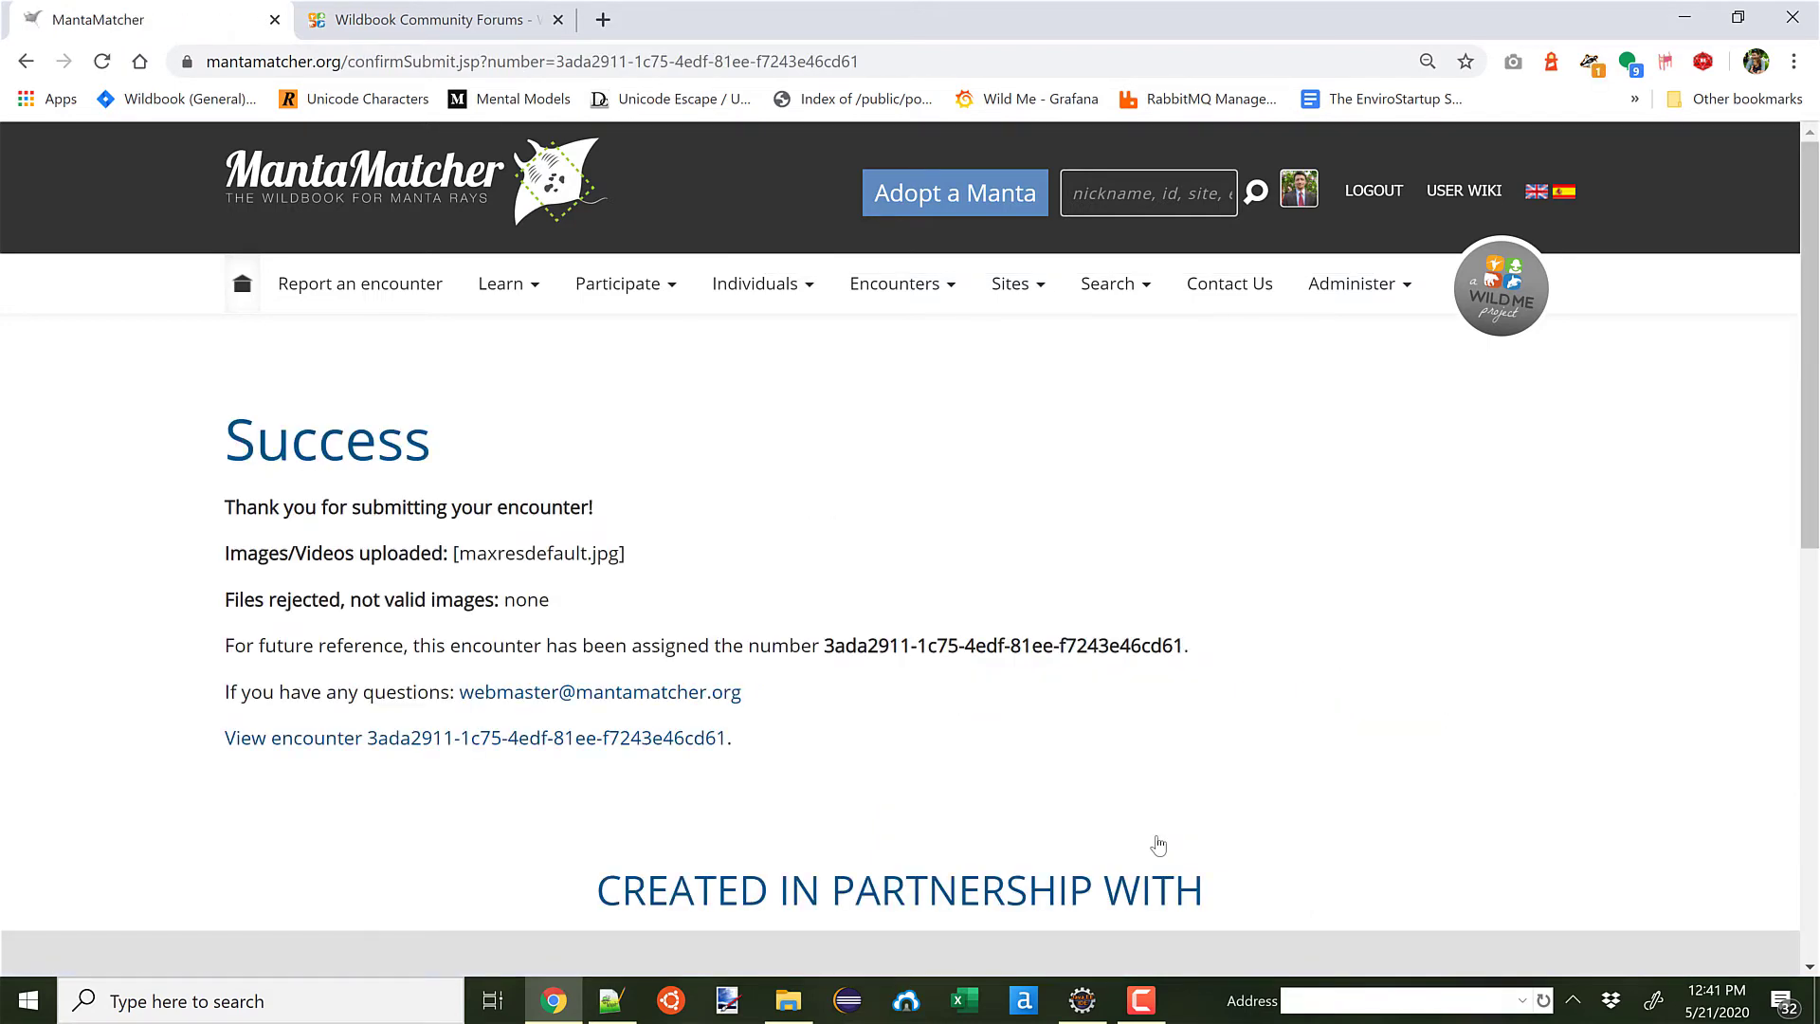
click(687, 739)
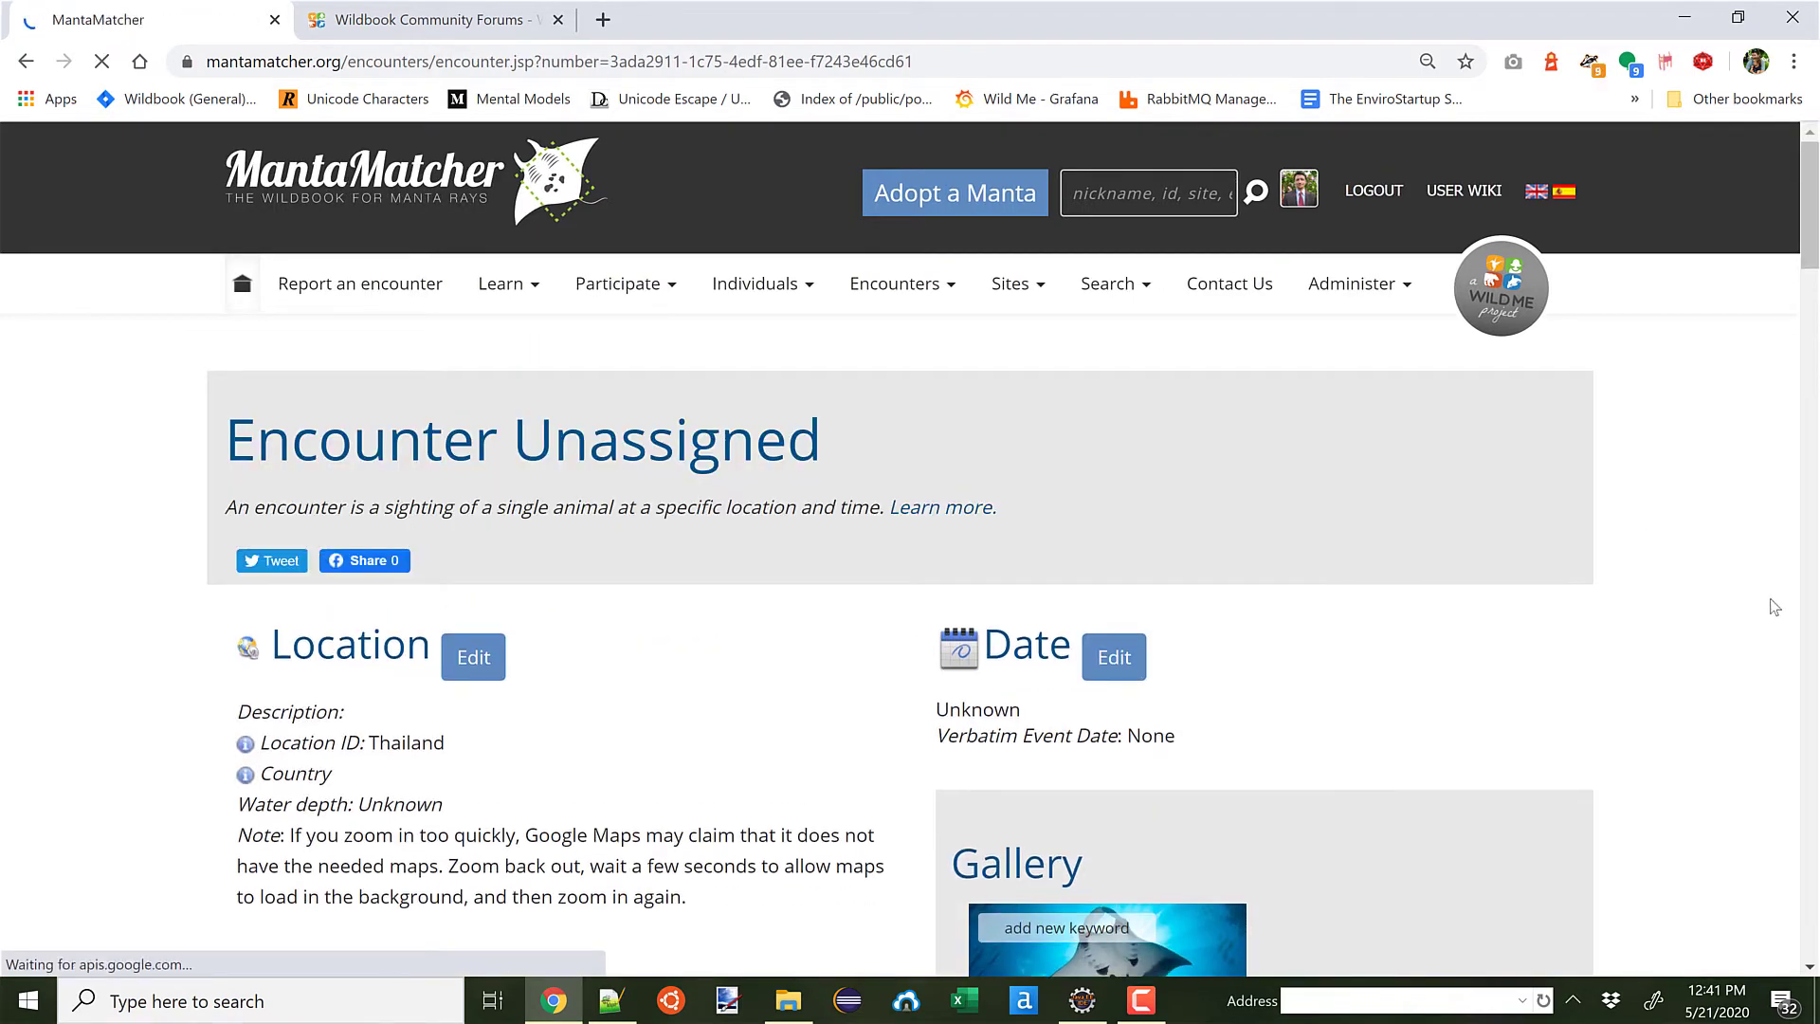
scroll(1778, 609, down, 3)
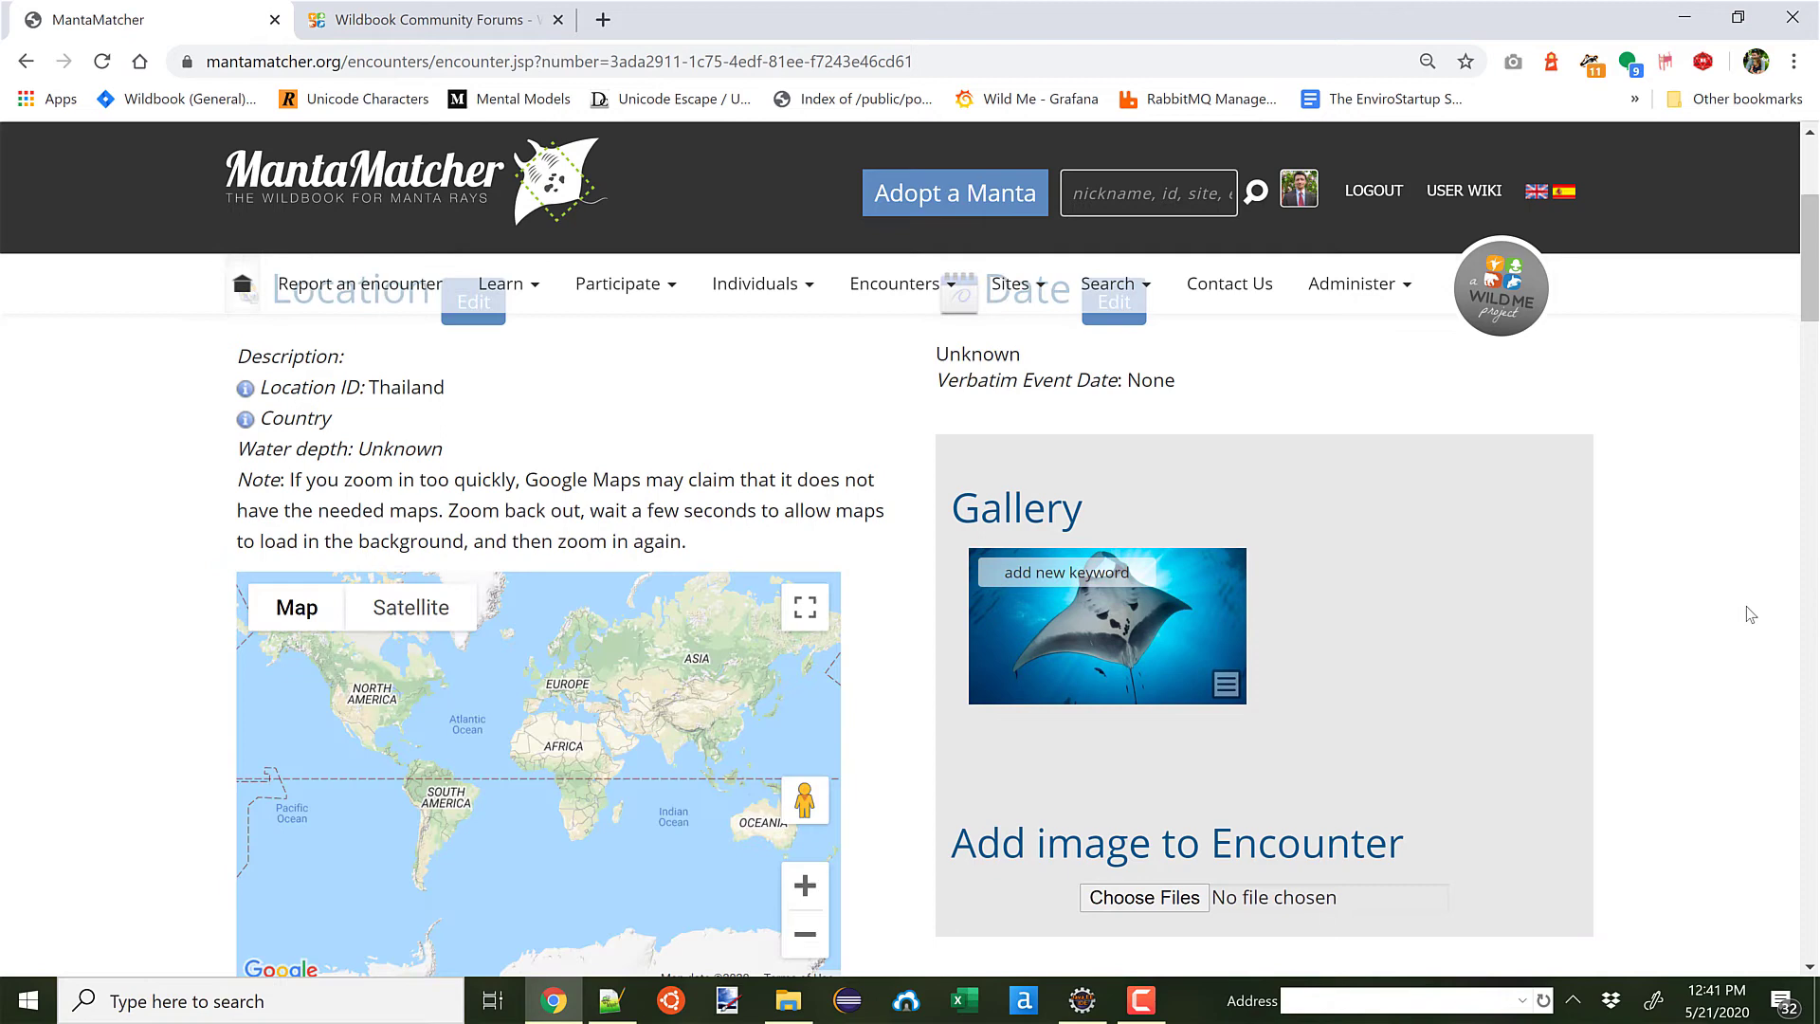
click(1227, 689)
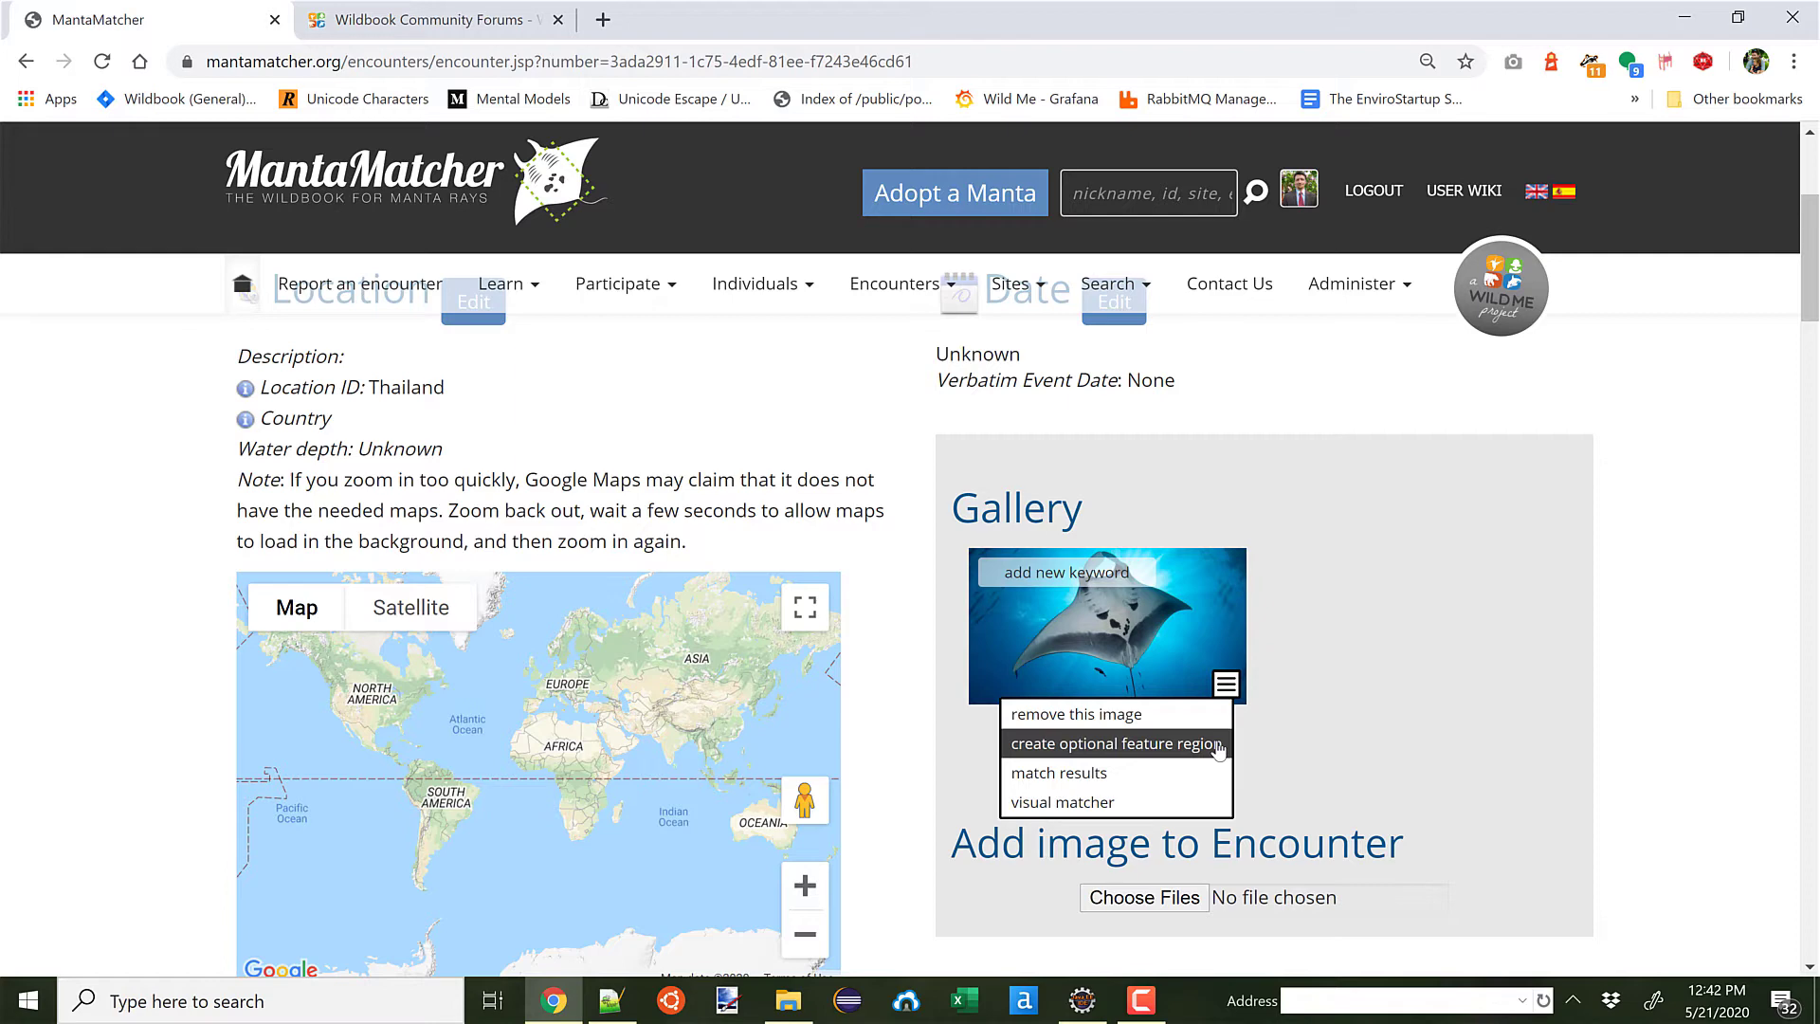
Step: Draw a rotated, near-vertical feature region over the manta's belly spots
click(1219, 744)
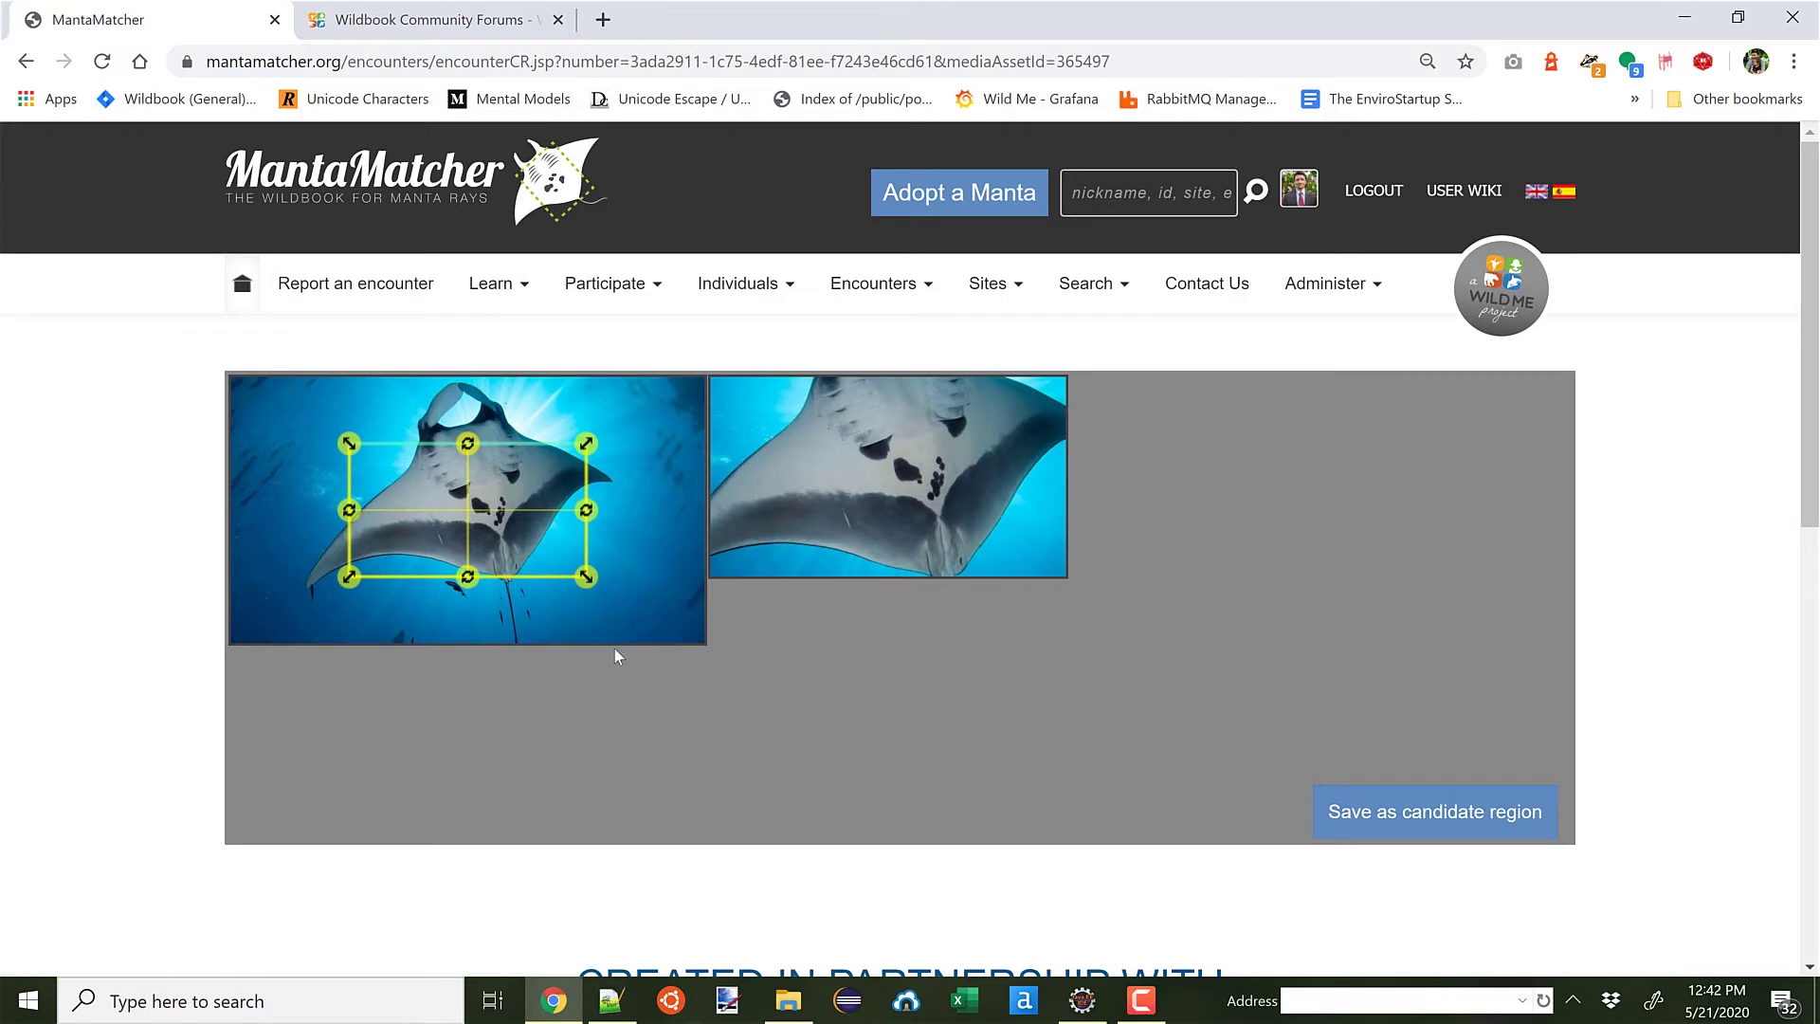
drag(589, 512, 591, 468)
drag(483, 495, 548, 451)
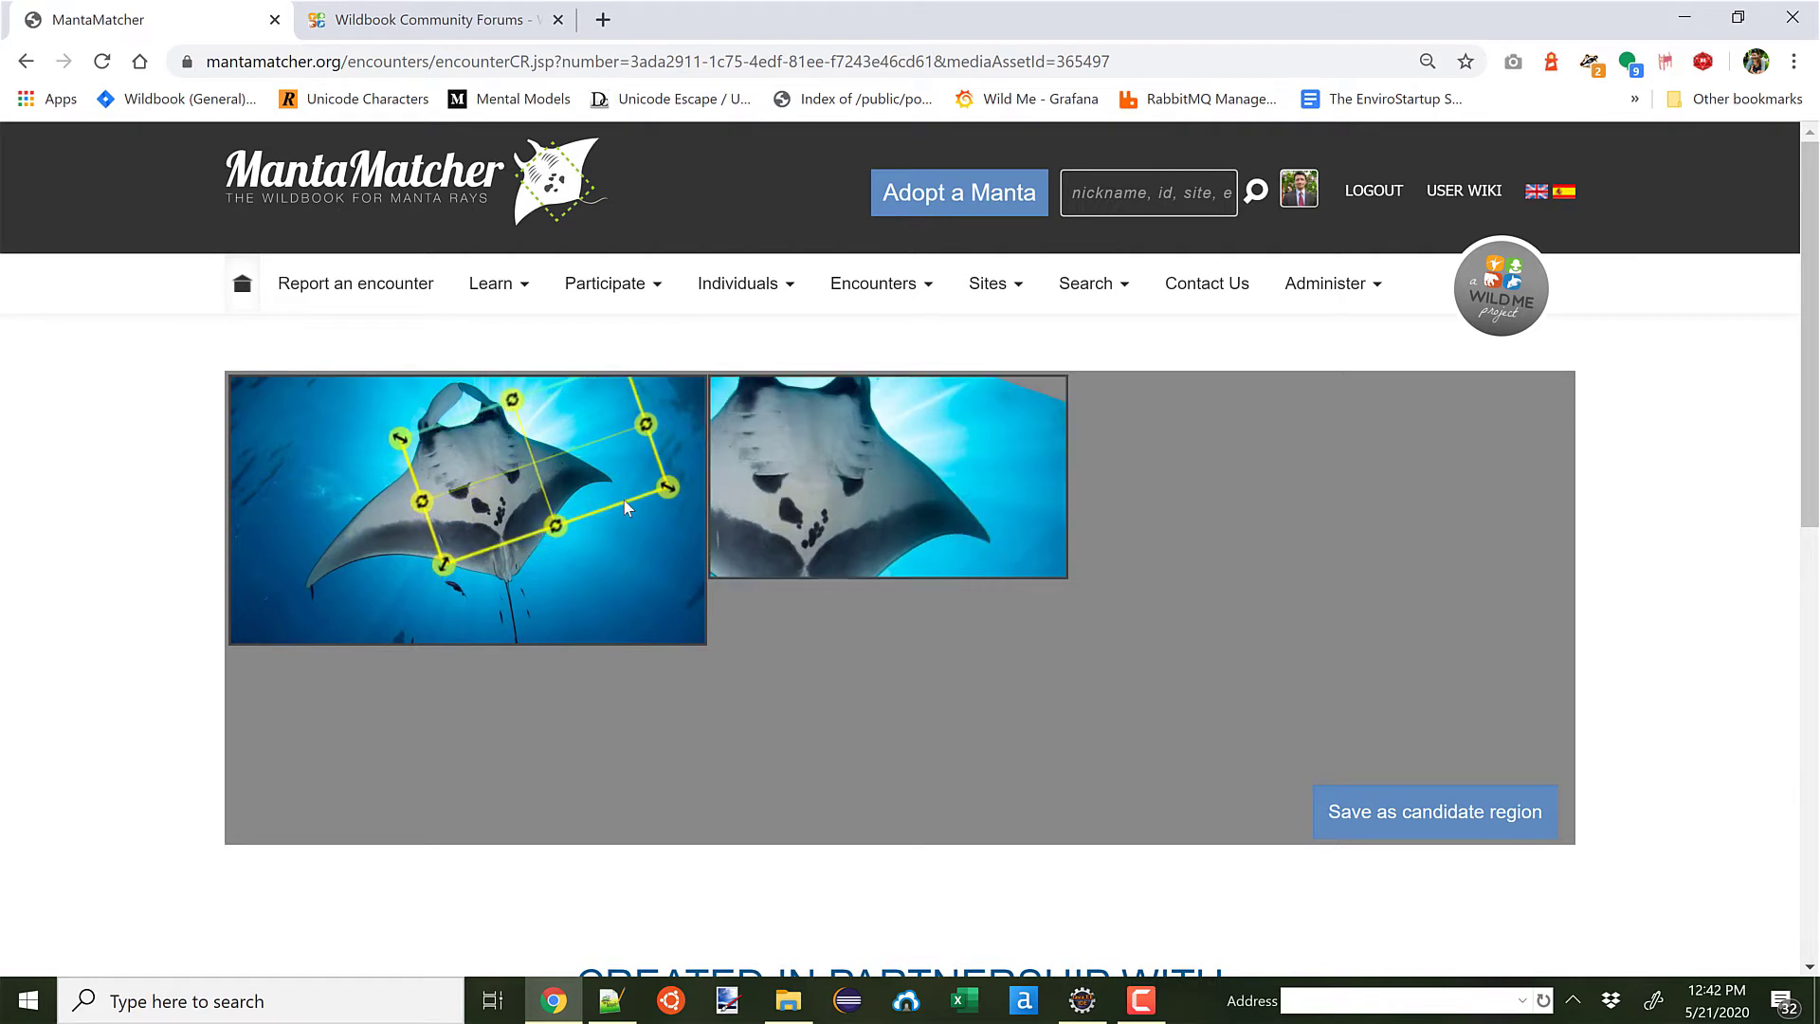
drag(655, 486, 570, 572)
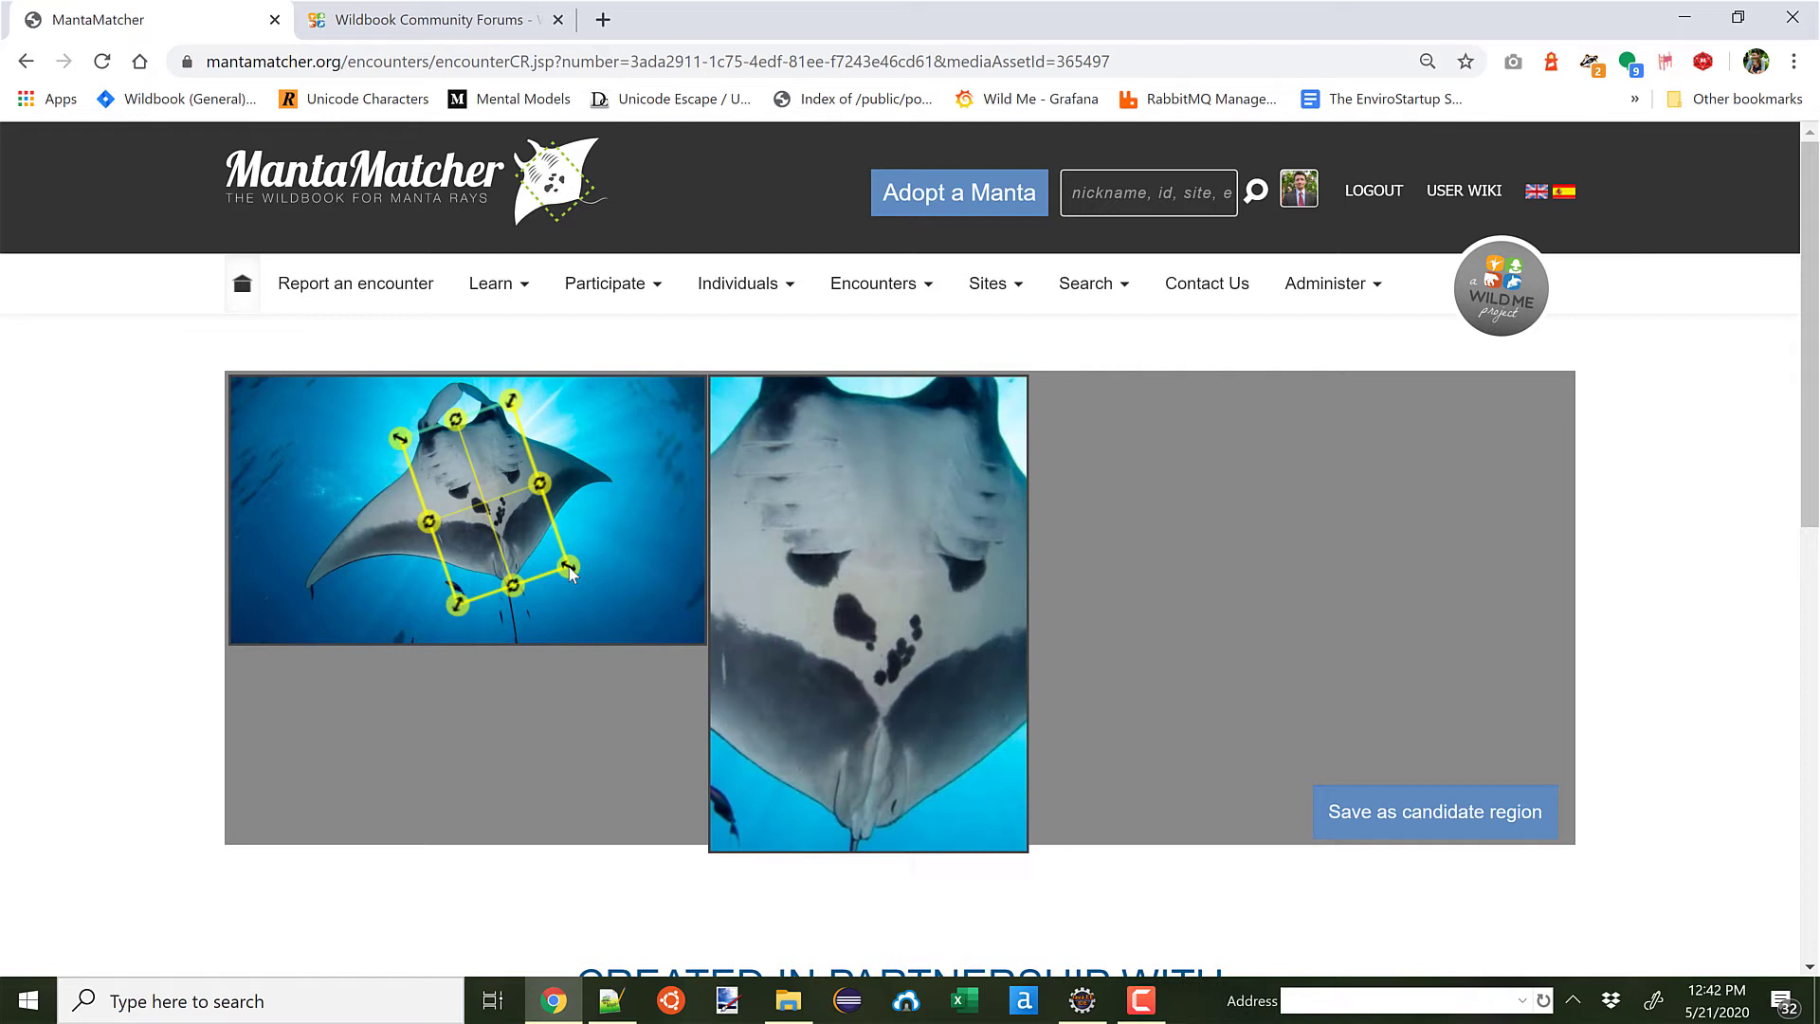
drag(459, 605, 464, 597)
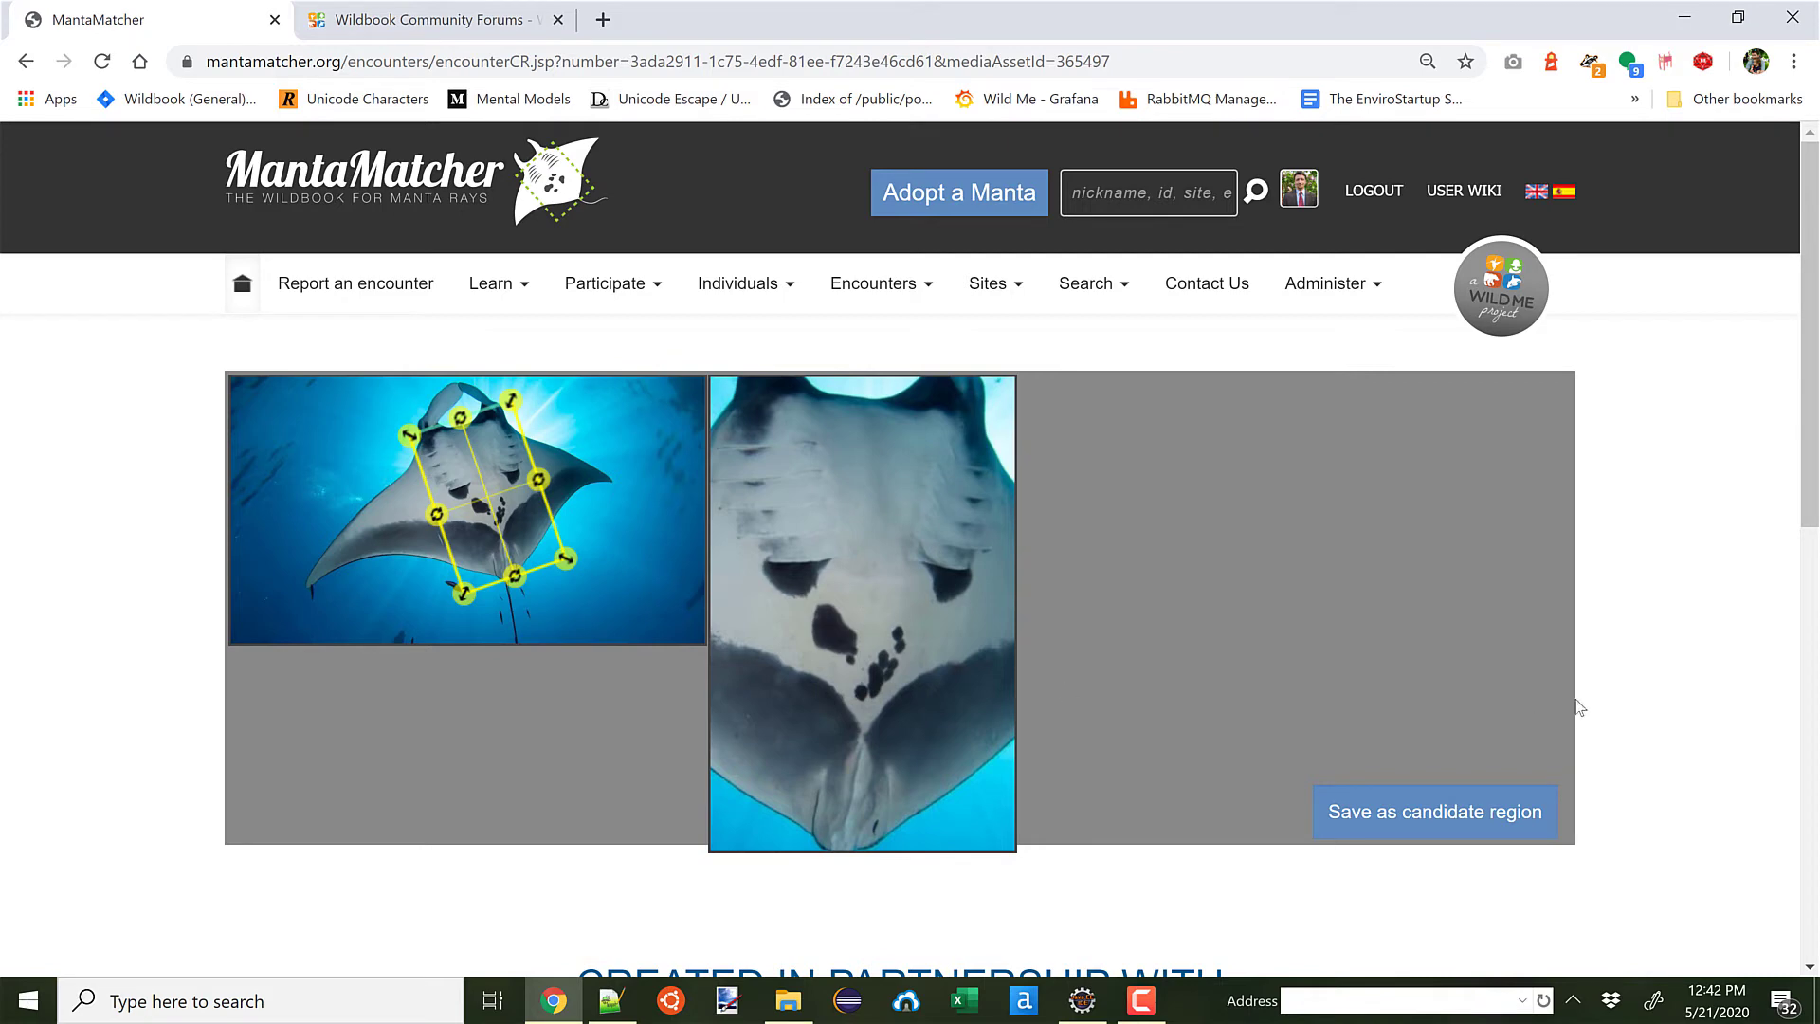
scroll(1600, 702, down, 1)
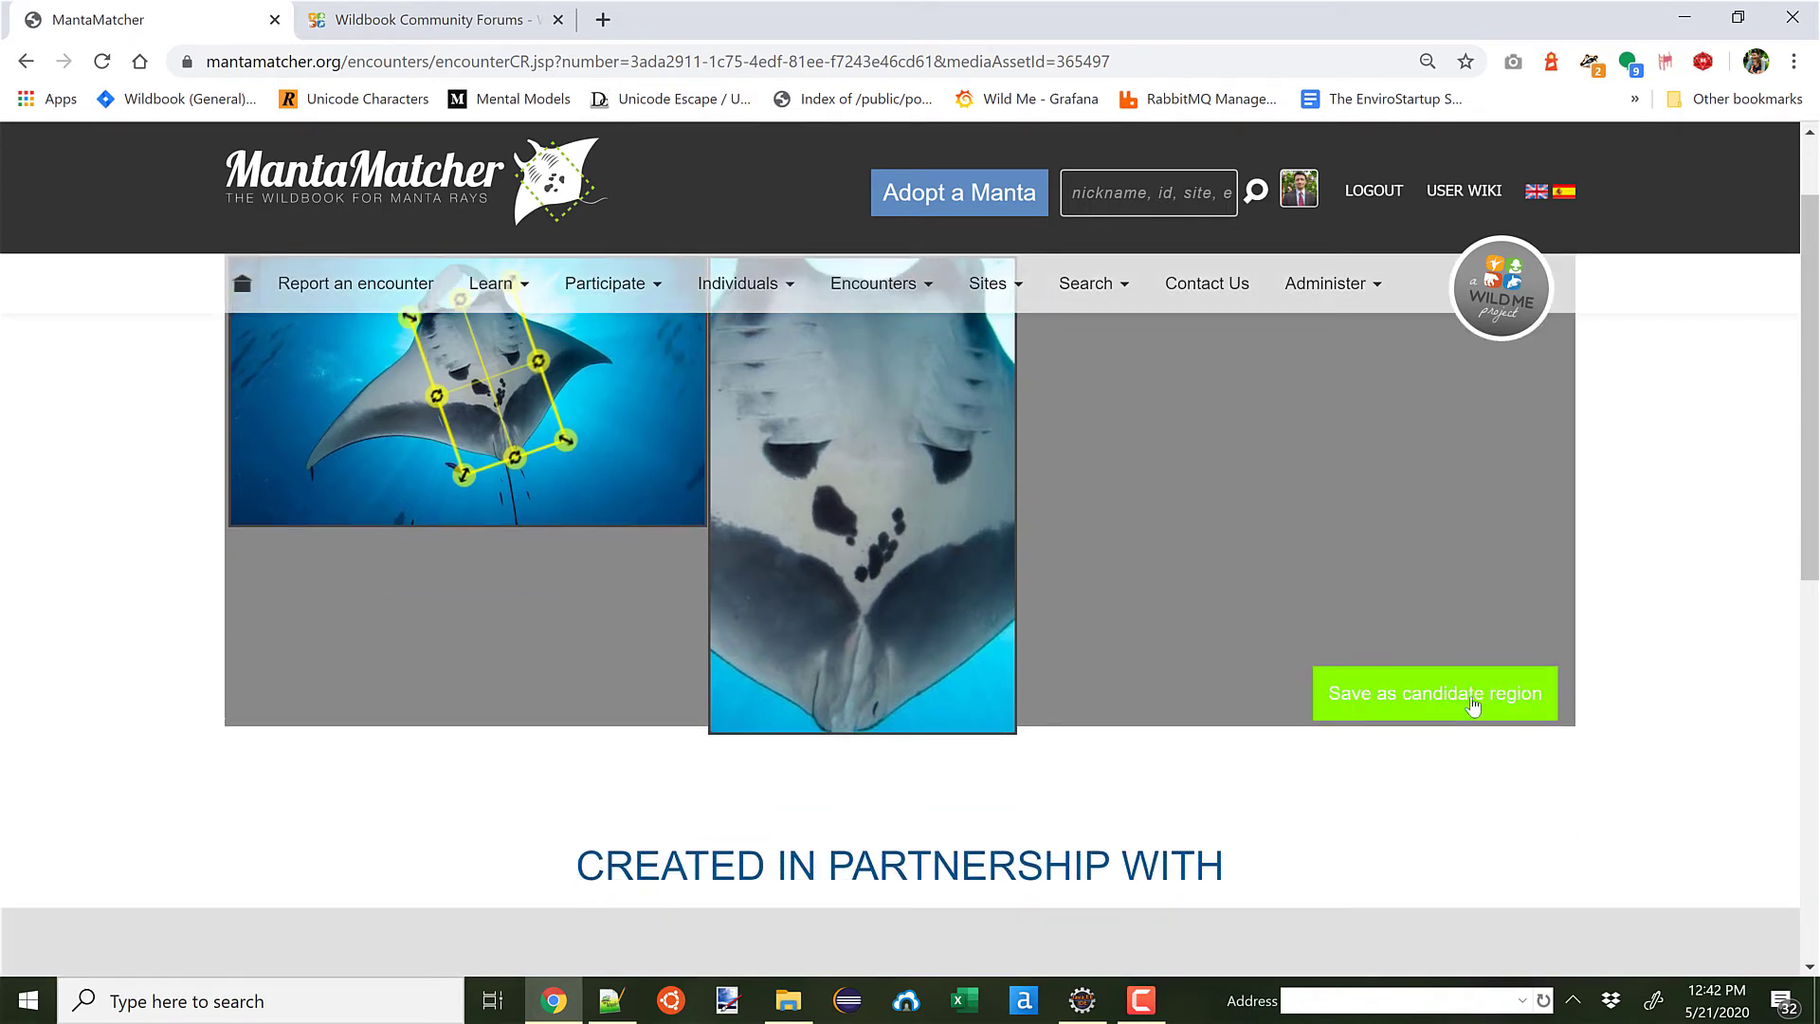
Step: Save the belly outline as the candidate region, return to the encounter, and run New Scan
click(1472, 706)
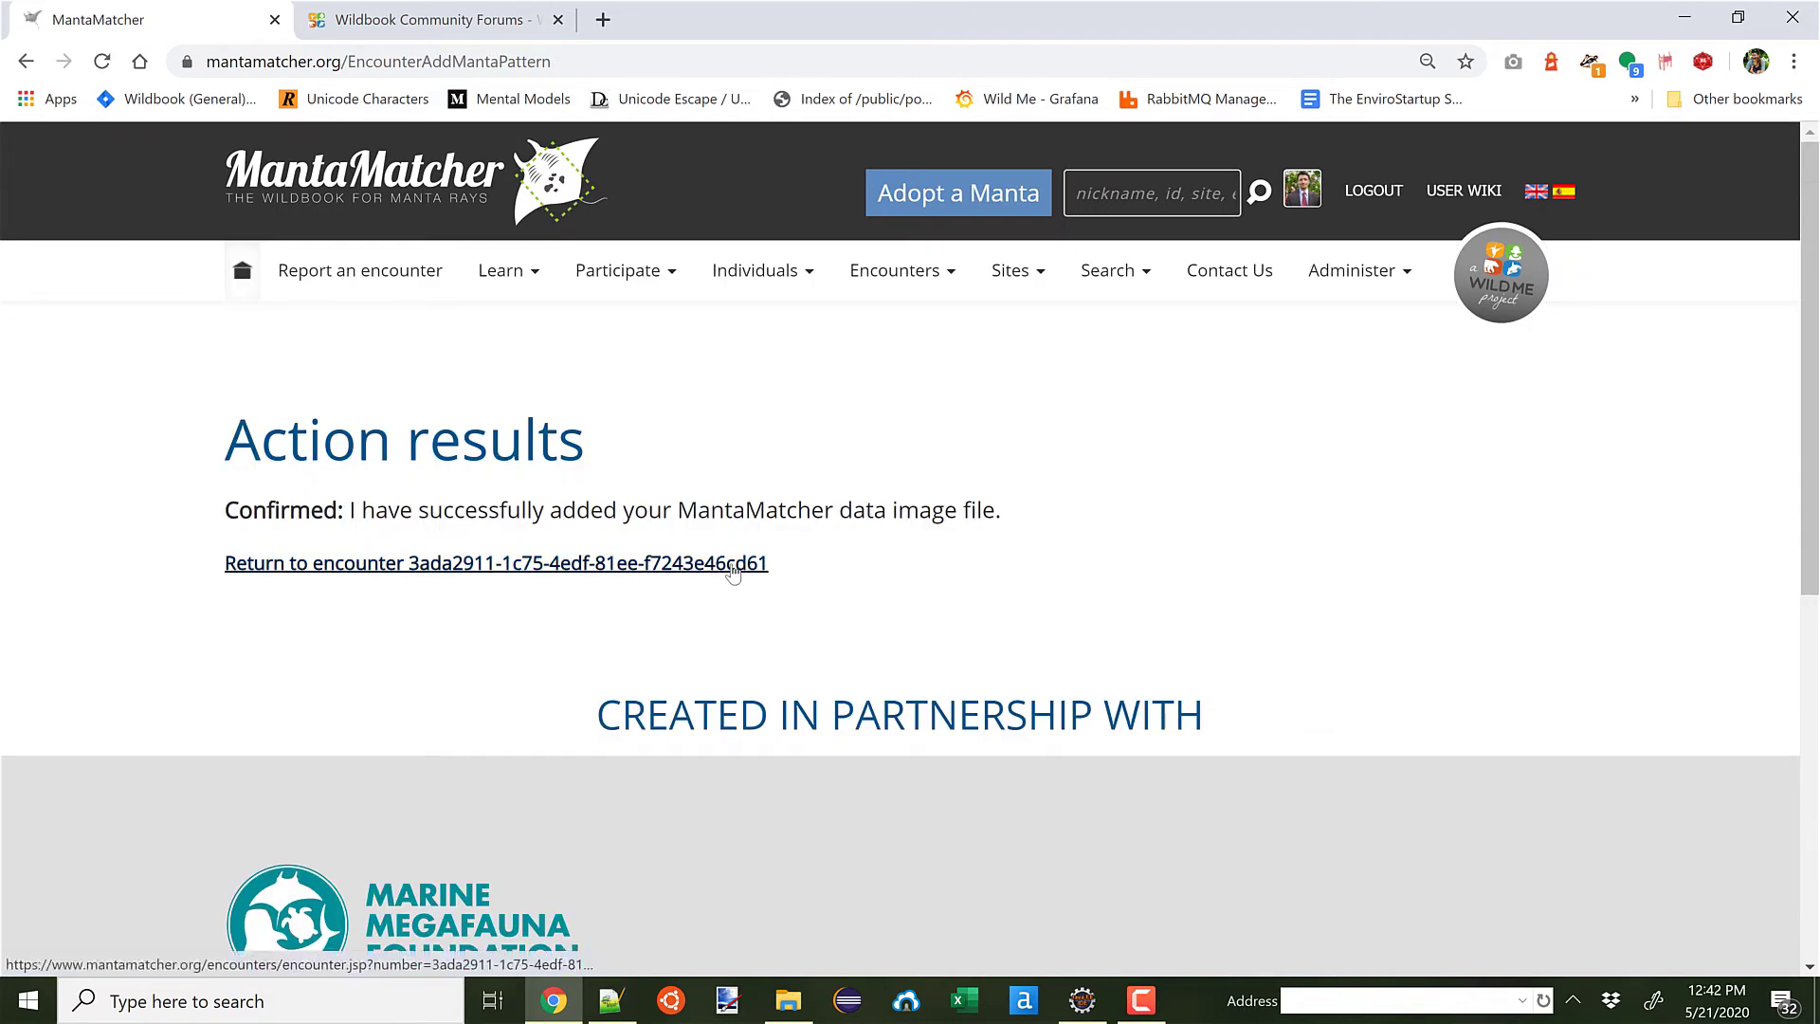
click(733, 565)
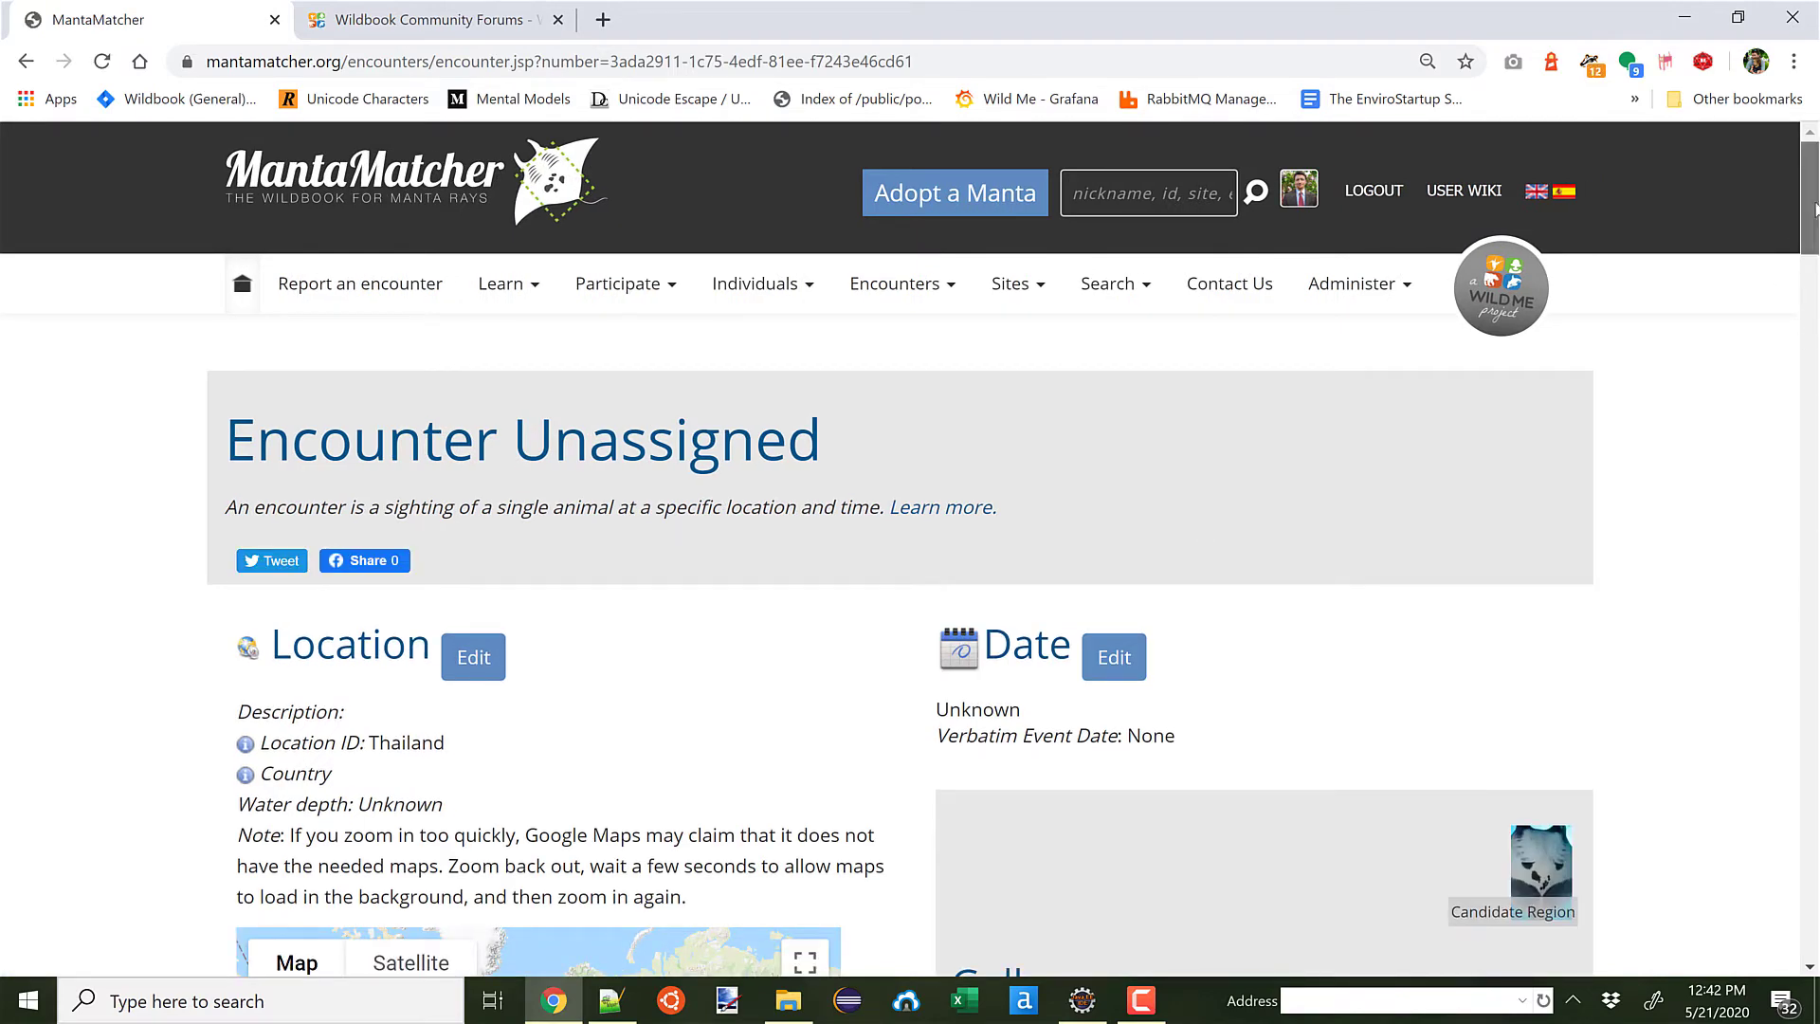
scroll(1550, 502, down, 4)
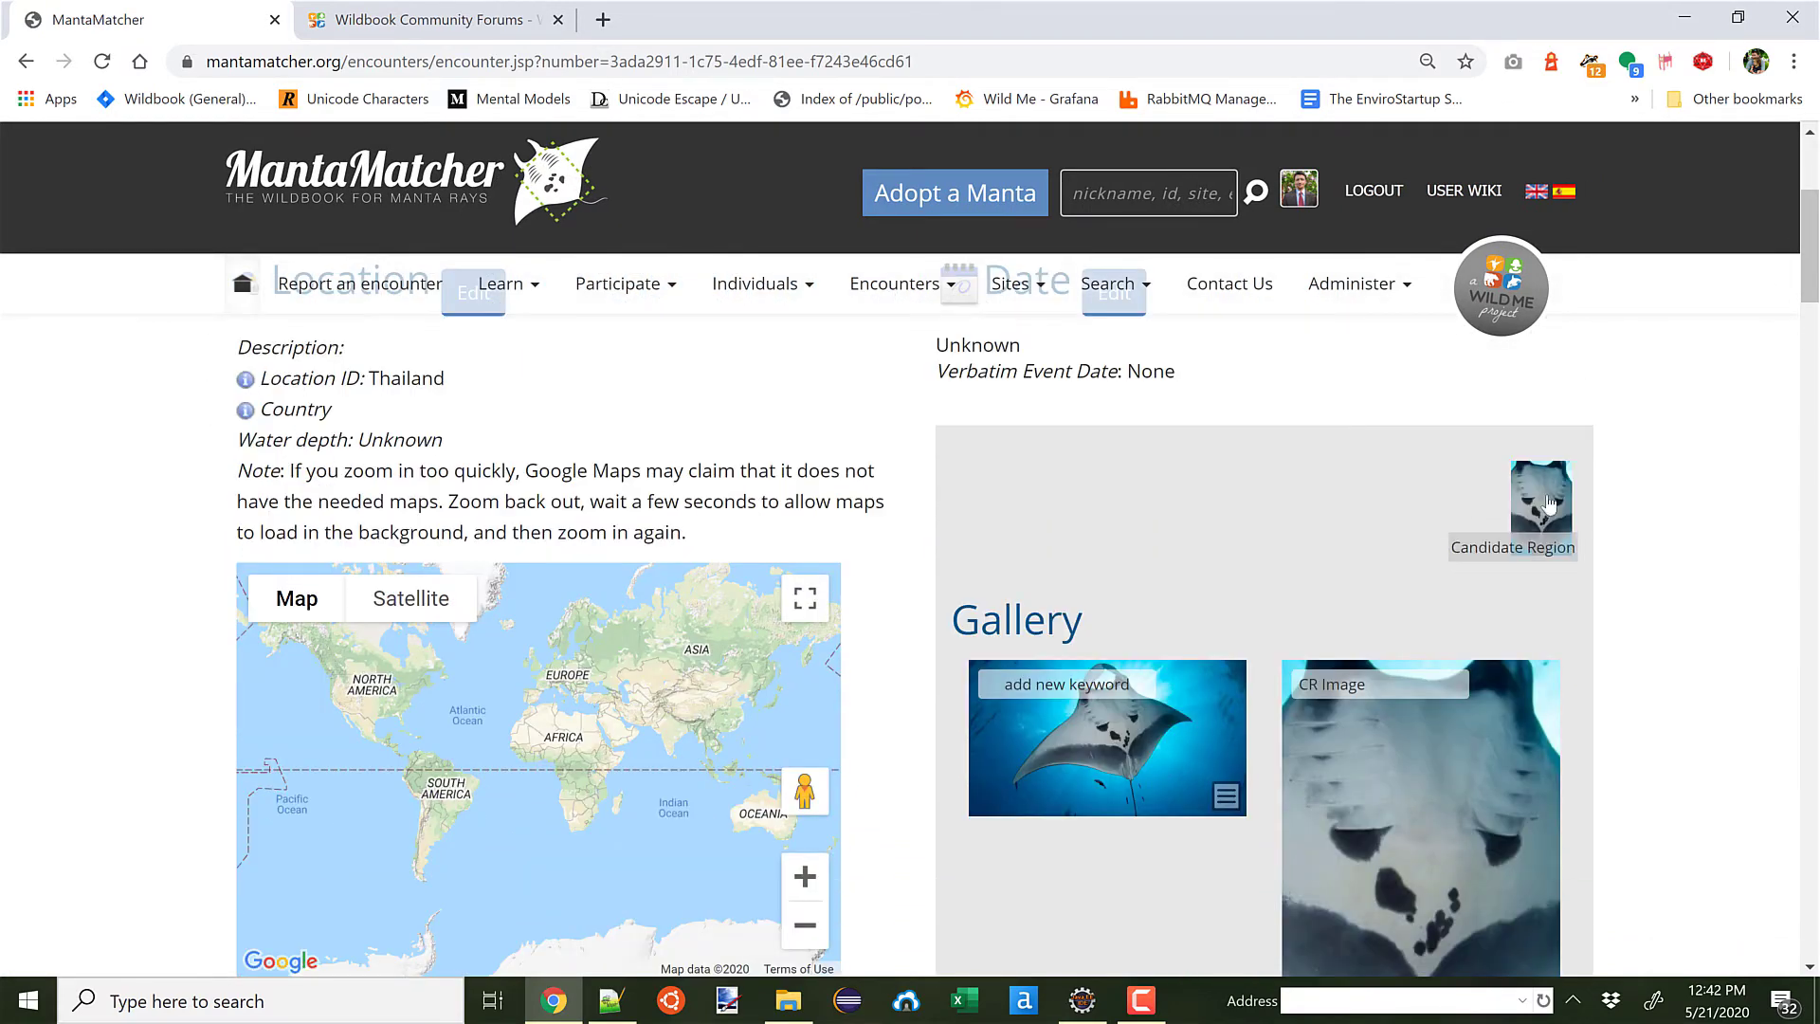
scroll(1701, 393, down, 3)
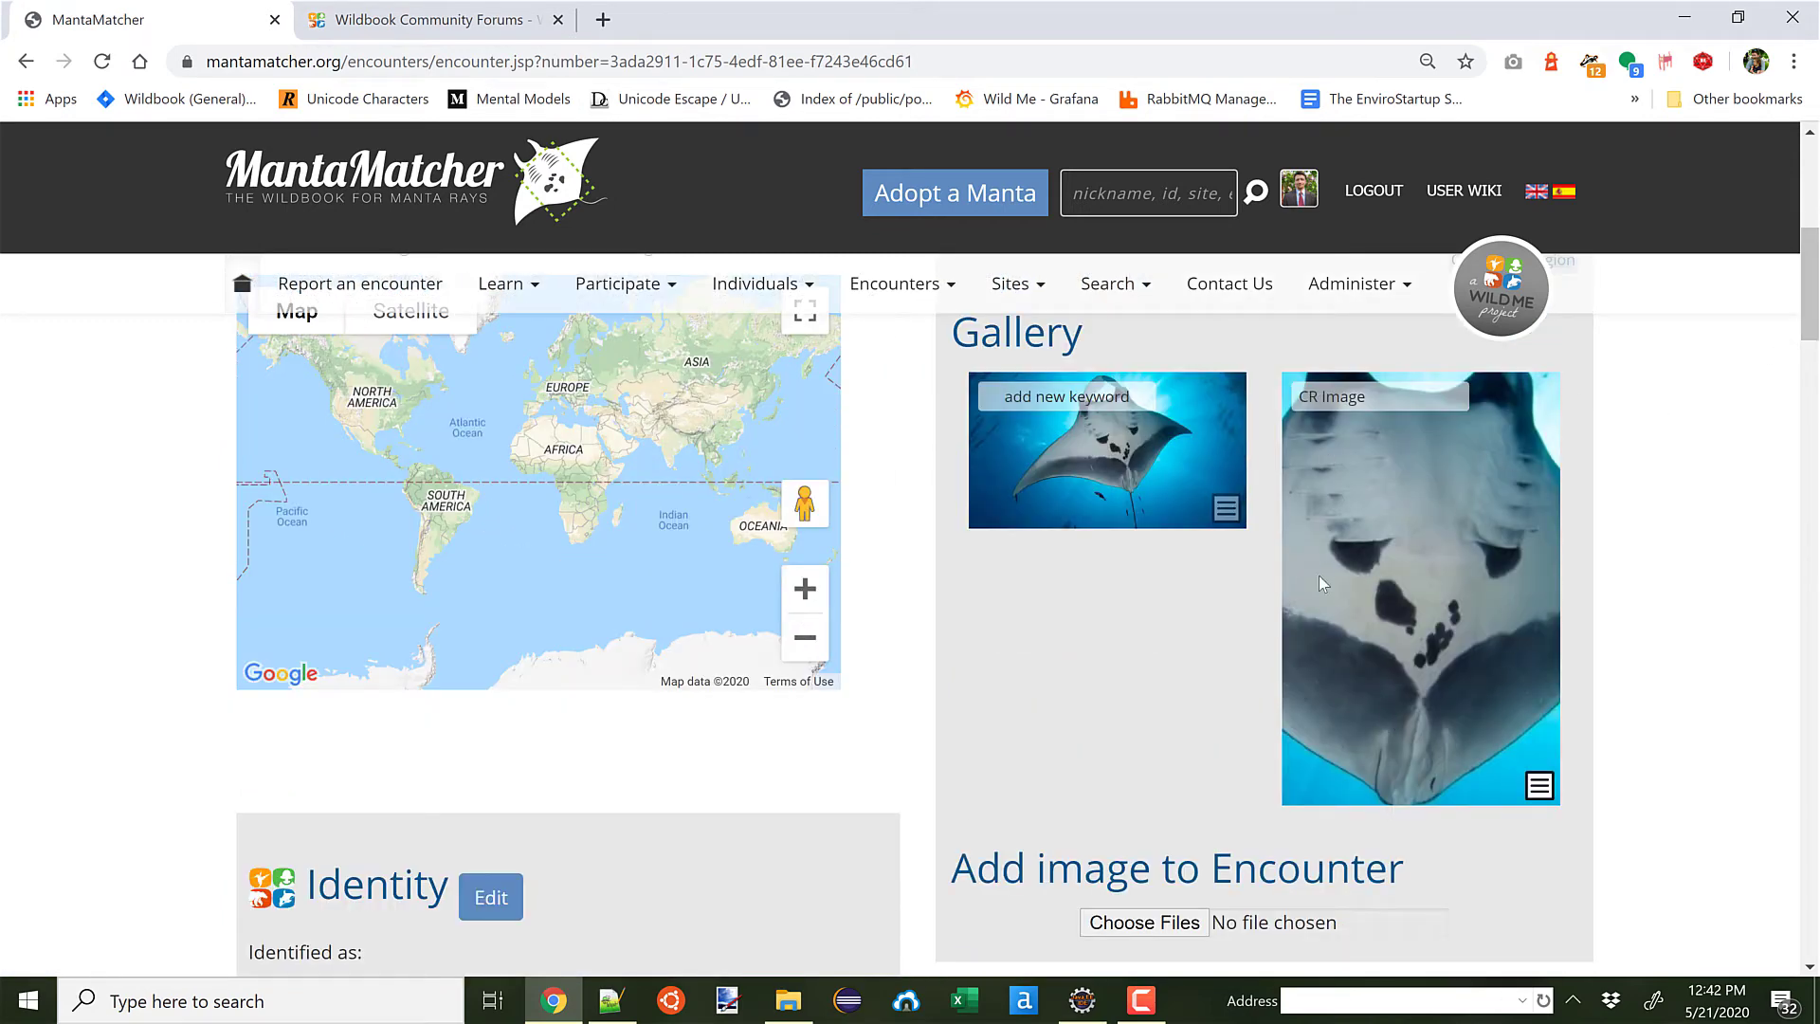
drag(1812, 286, 1813, 777)
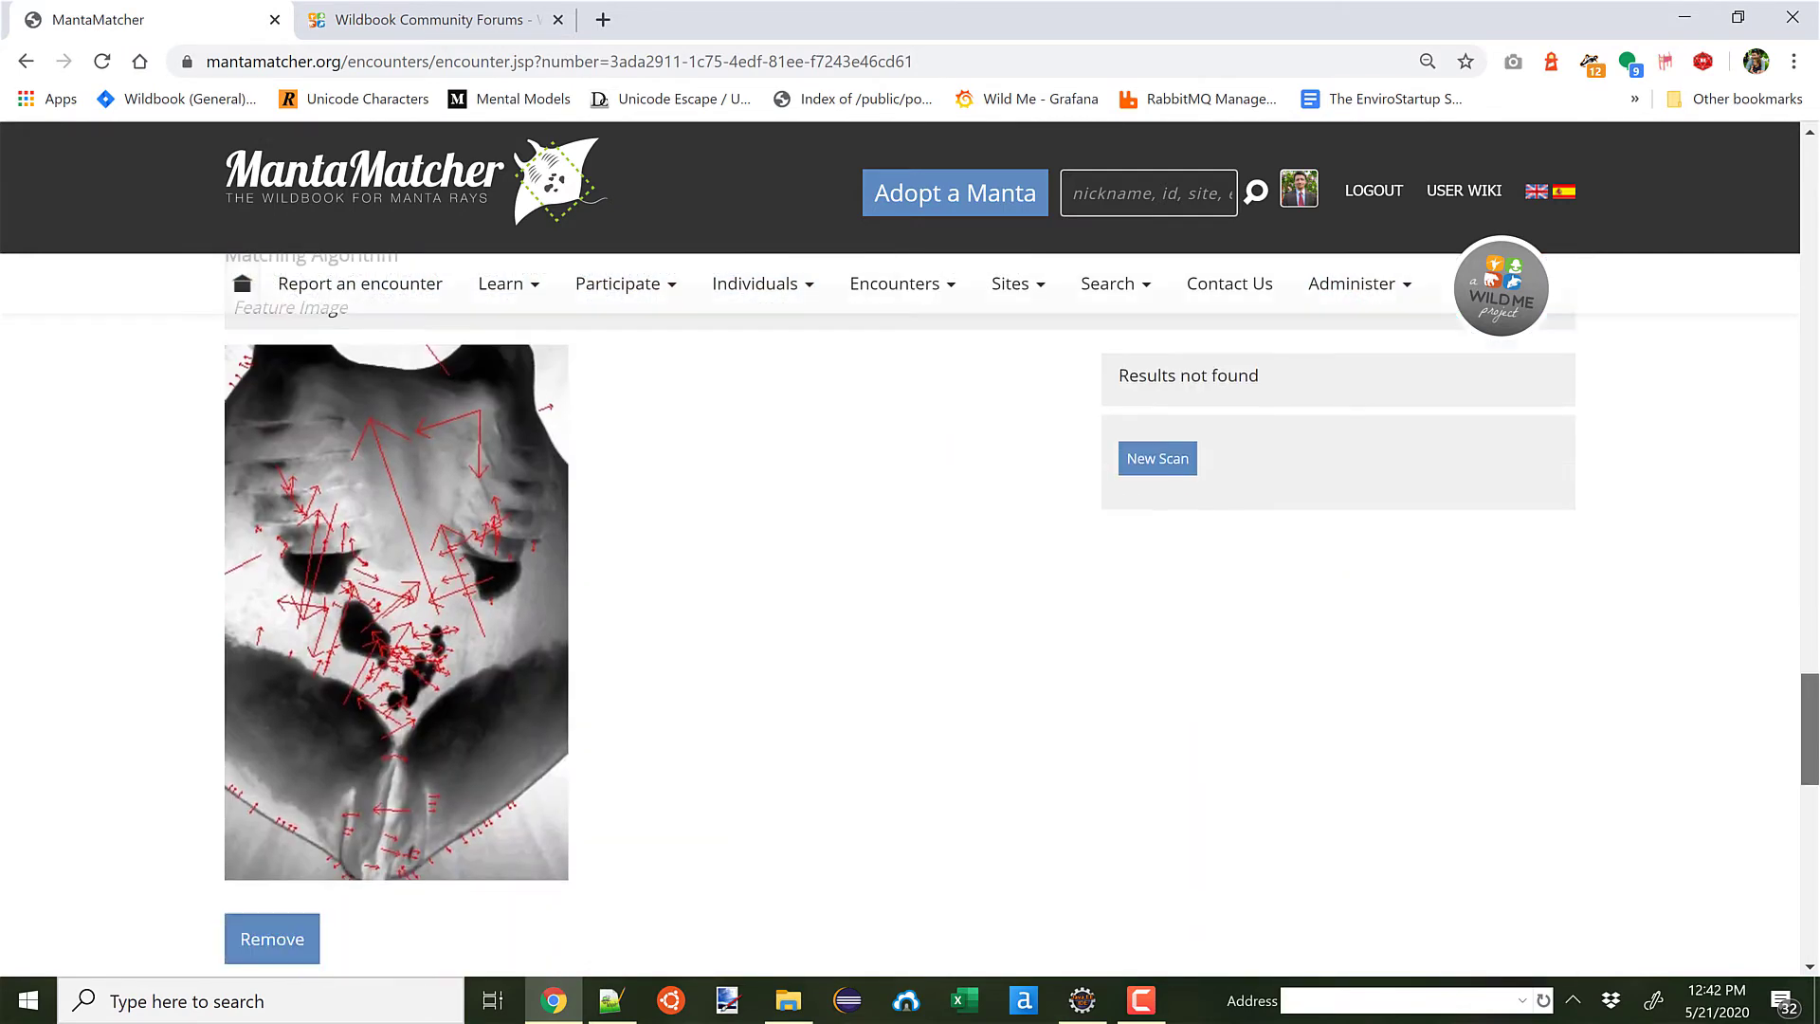
scroll(1063, 747, up, 3)
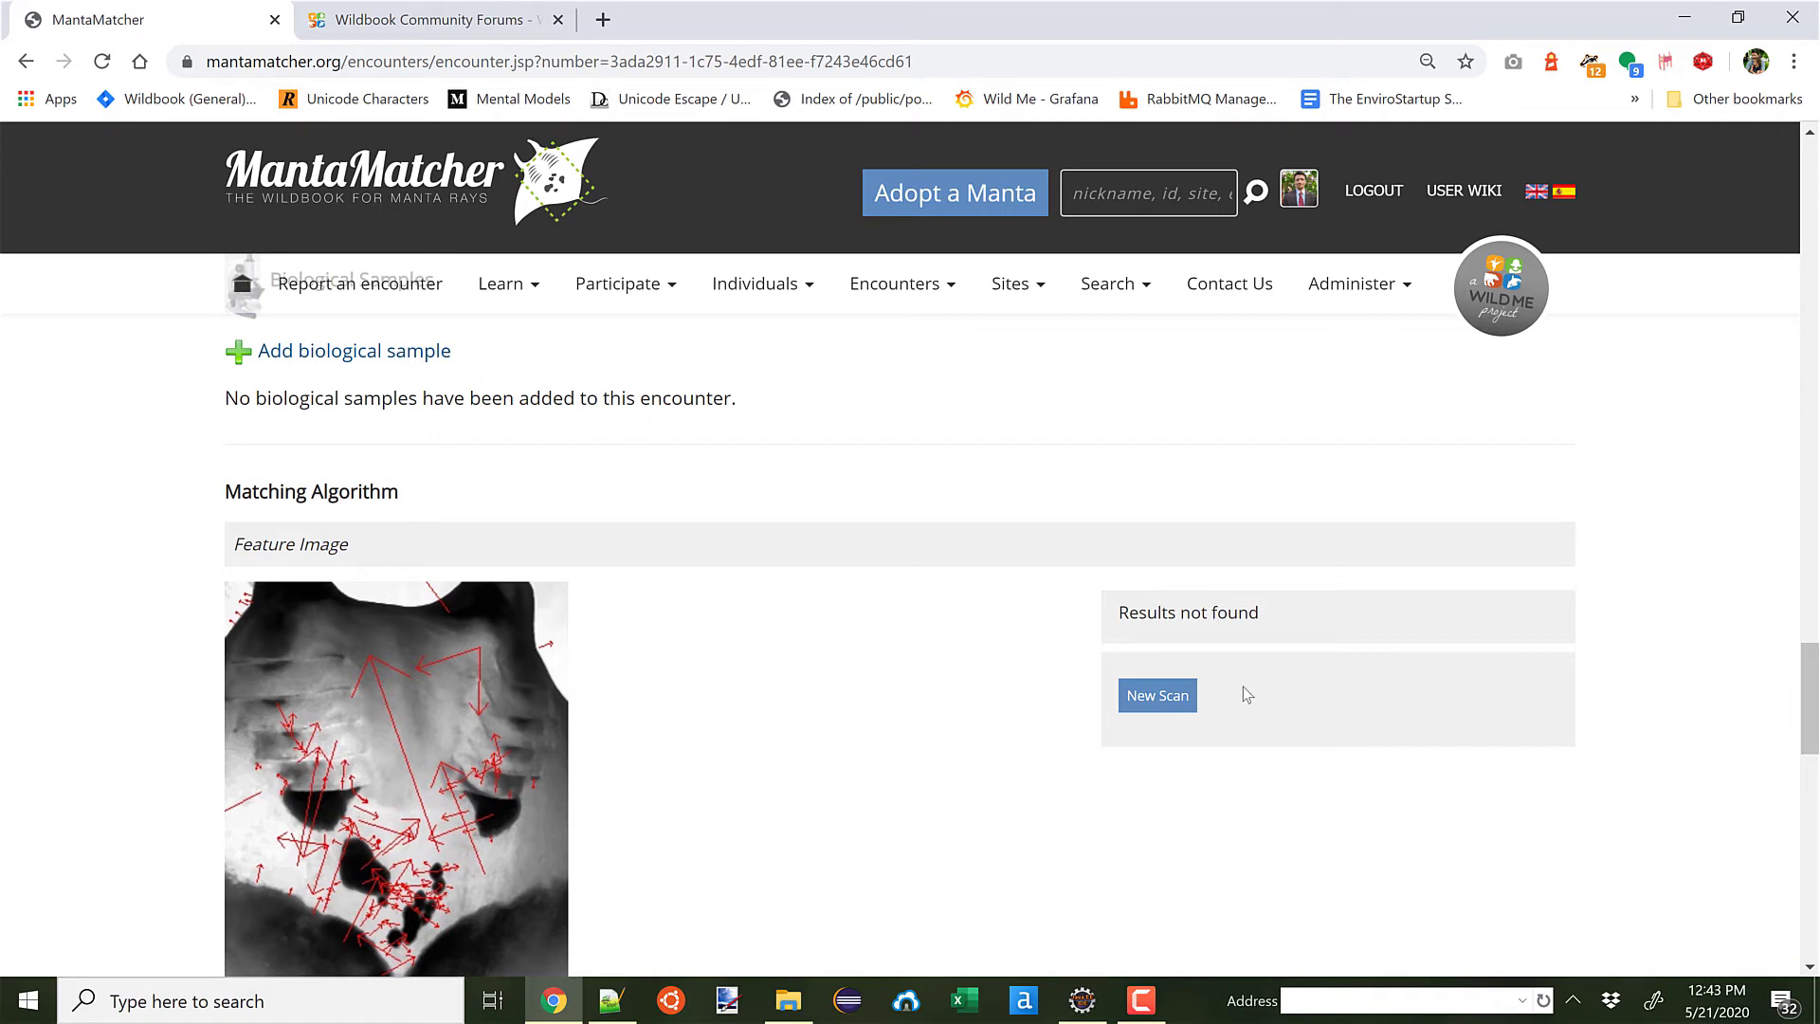
click(1171, 707)
scroll(900, 616, up, 10)
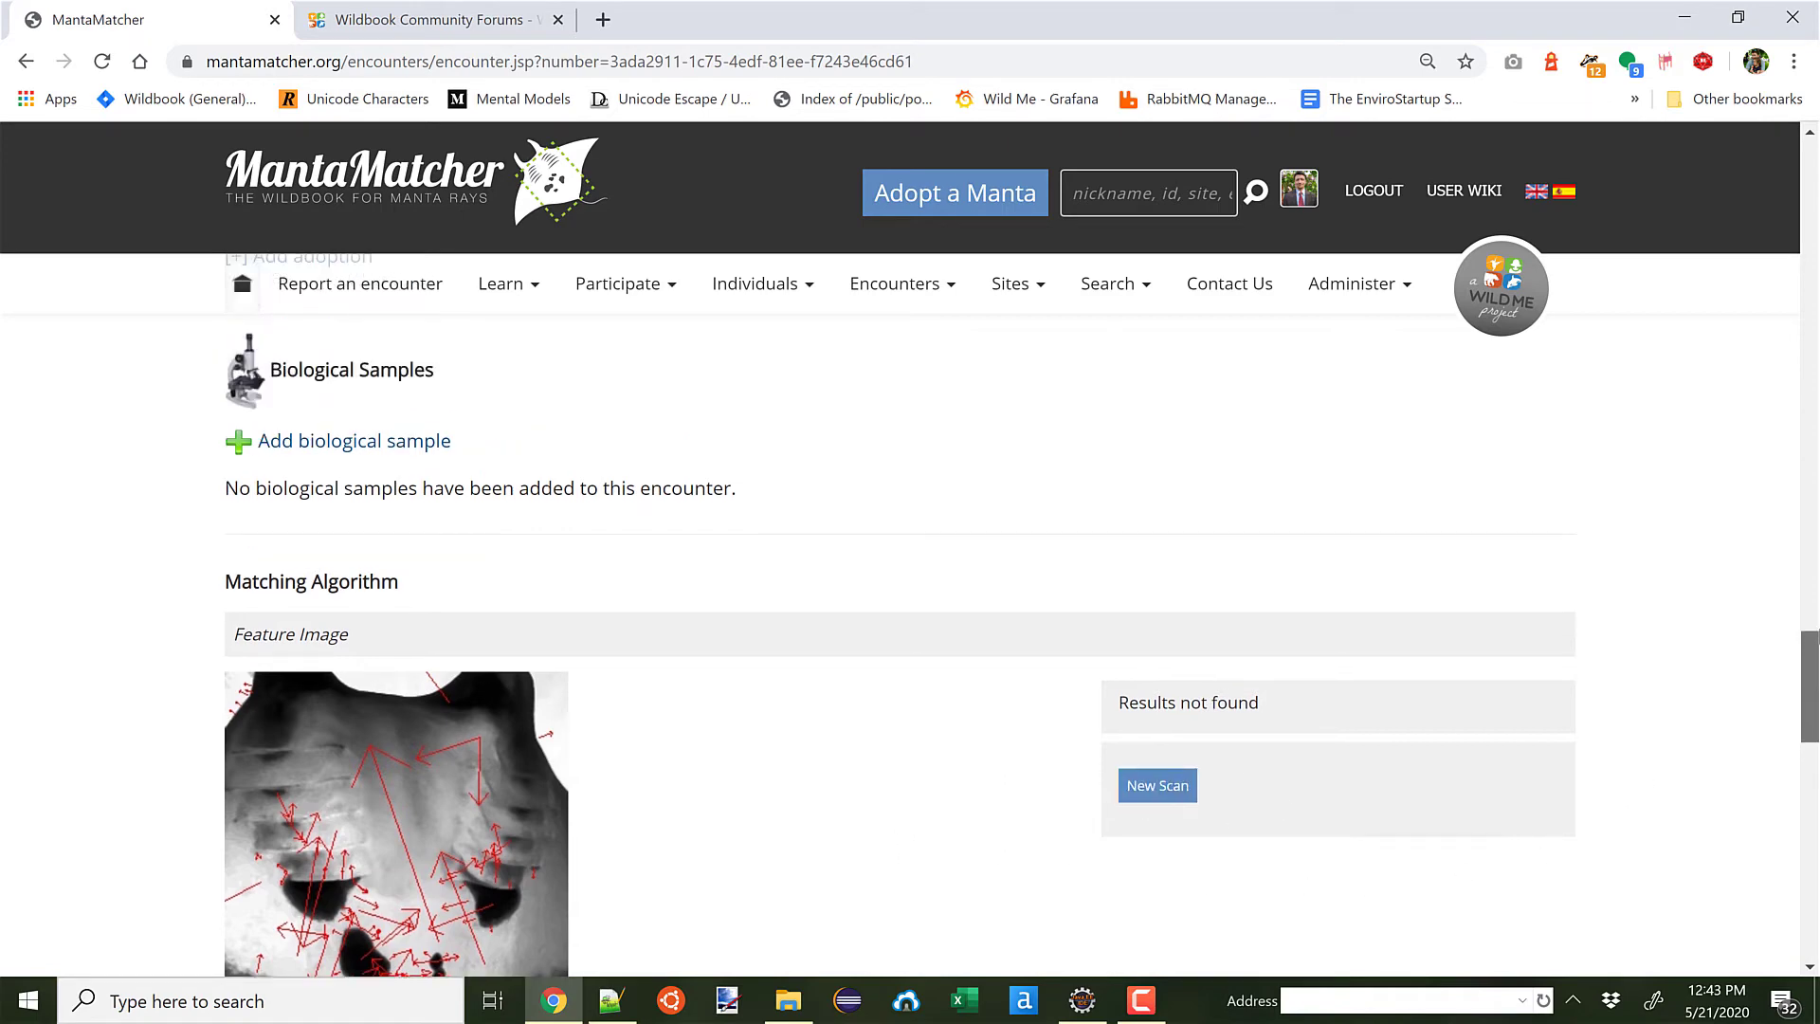
scroll(900, 616, up, 15)
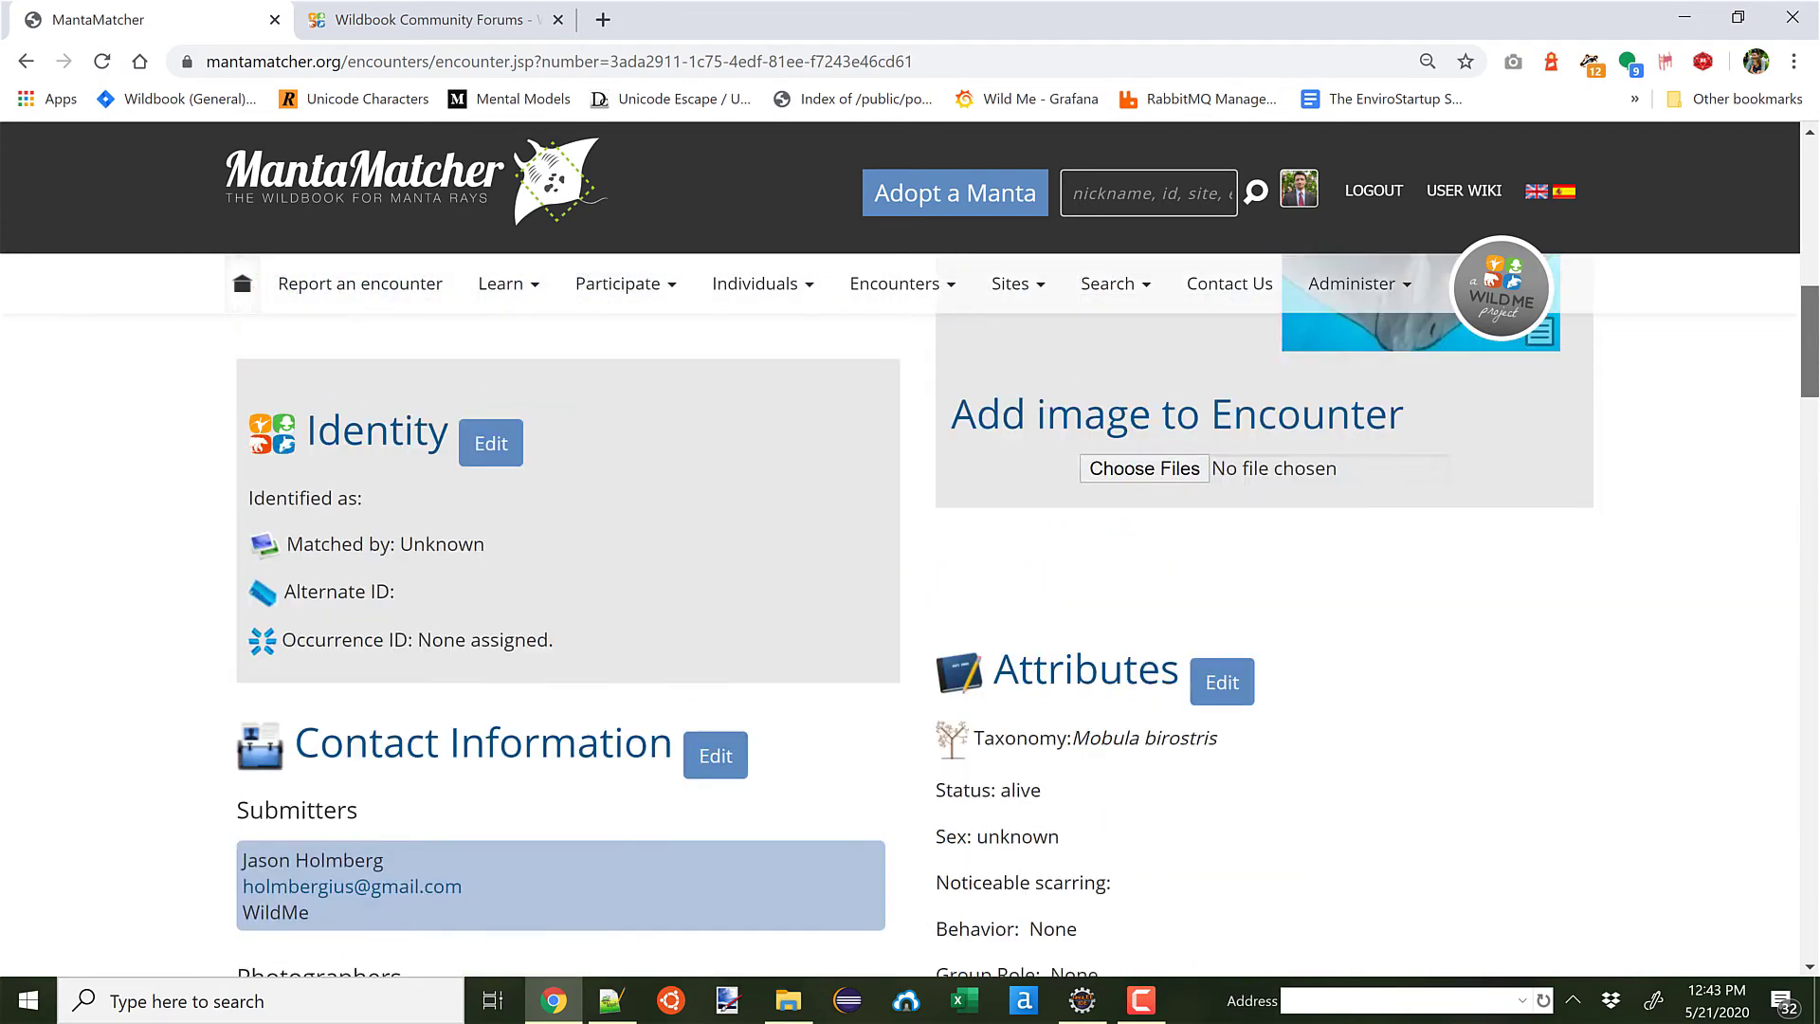
scroll(1750, 763, down, 1)
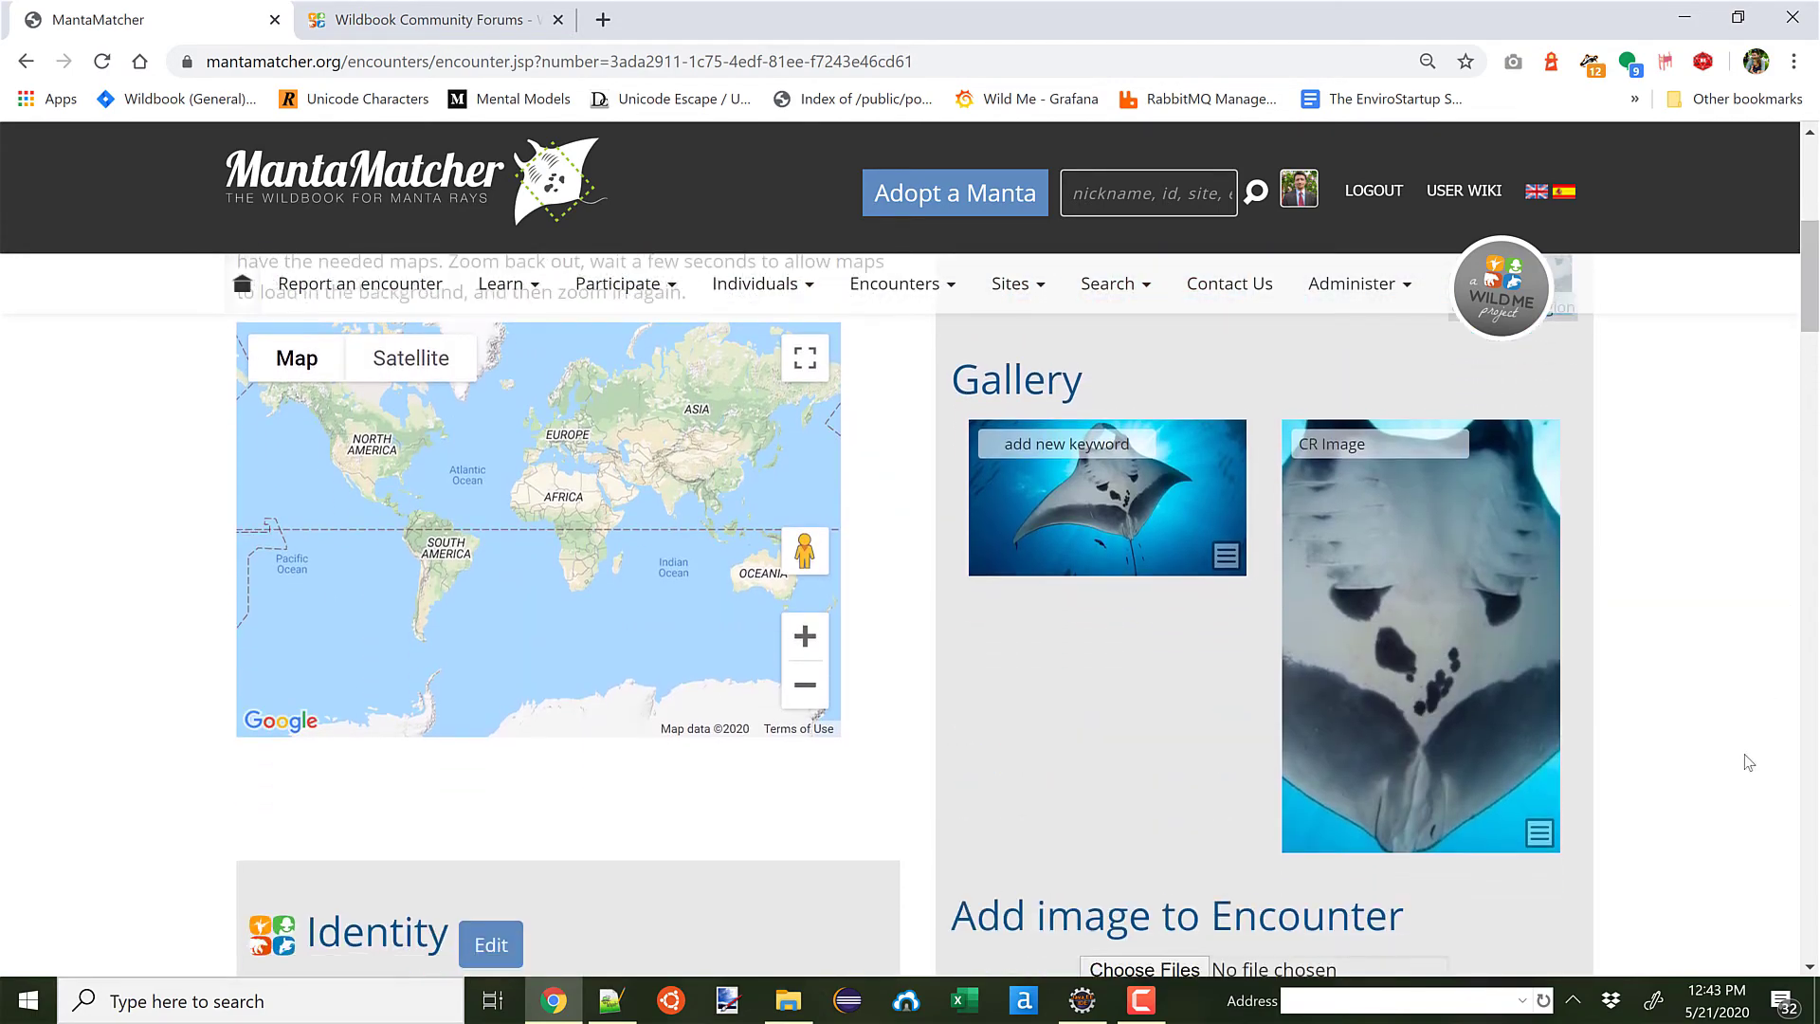
Step: Choose 'start match' from the CR Image's options menu
click(1540, 834)
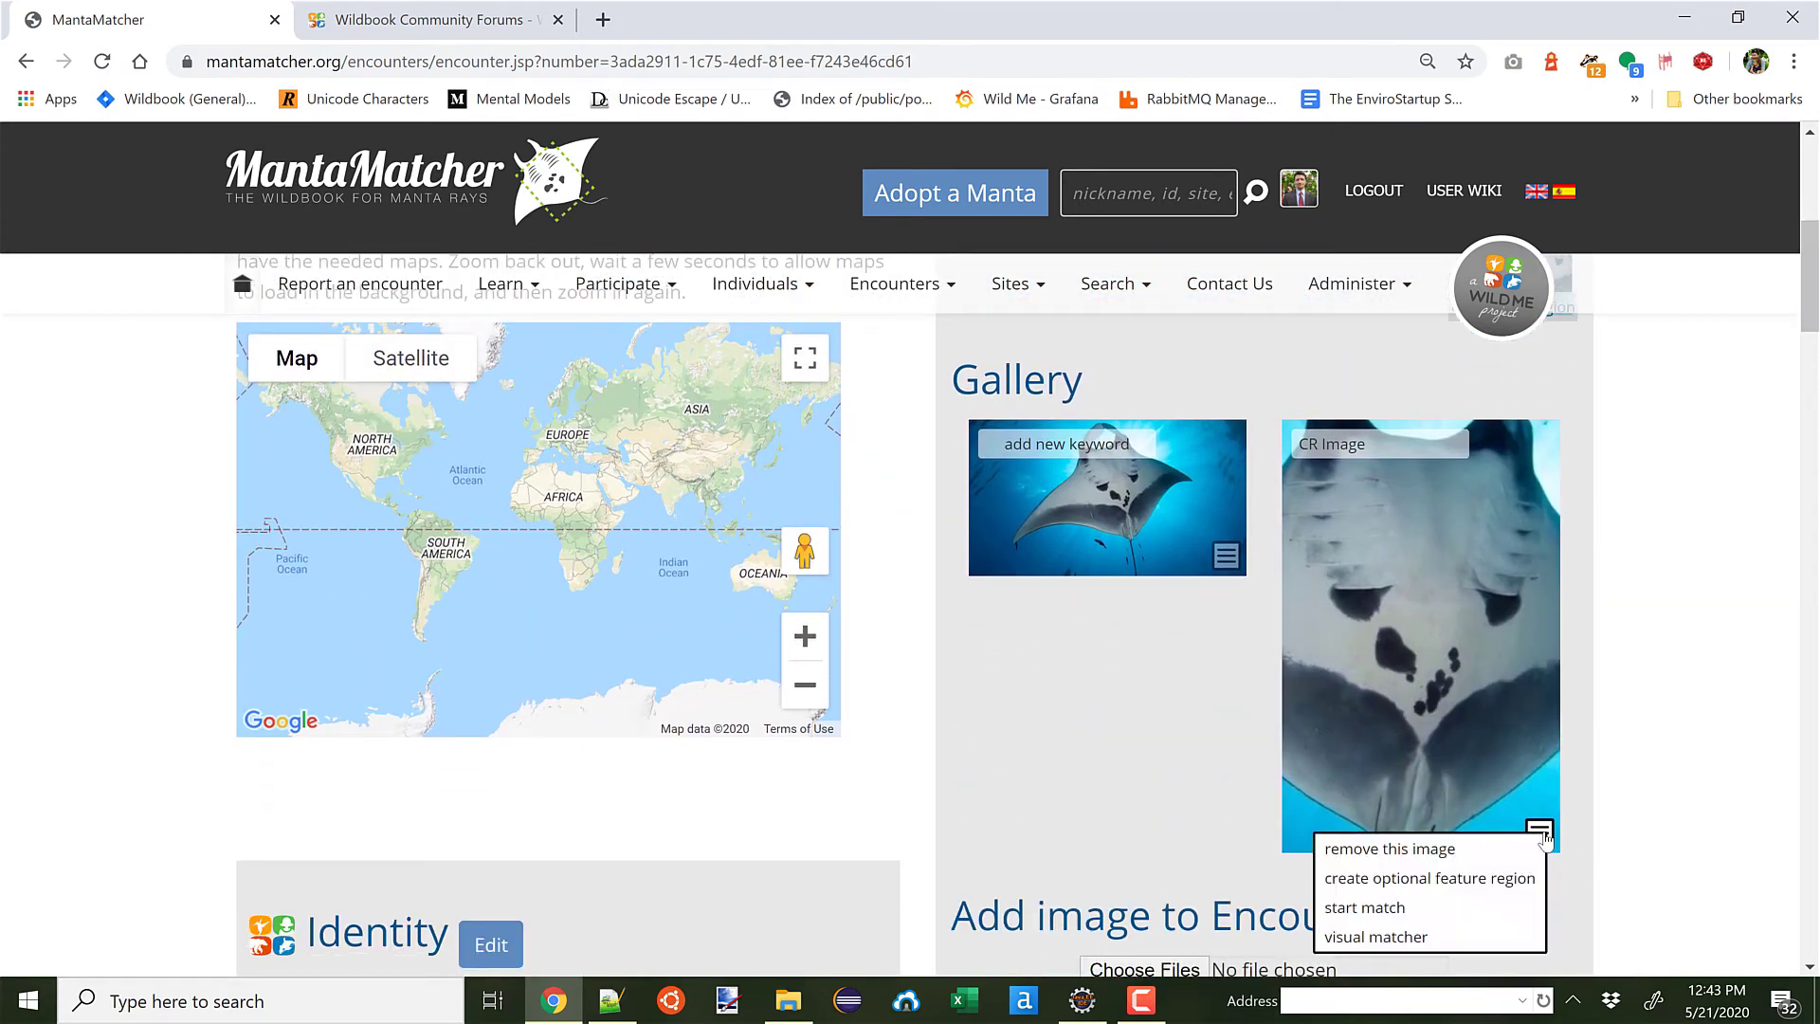
click(1410, 910)
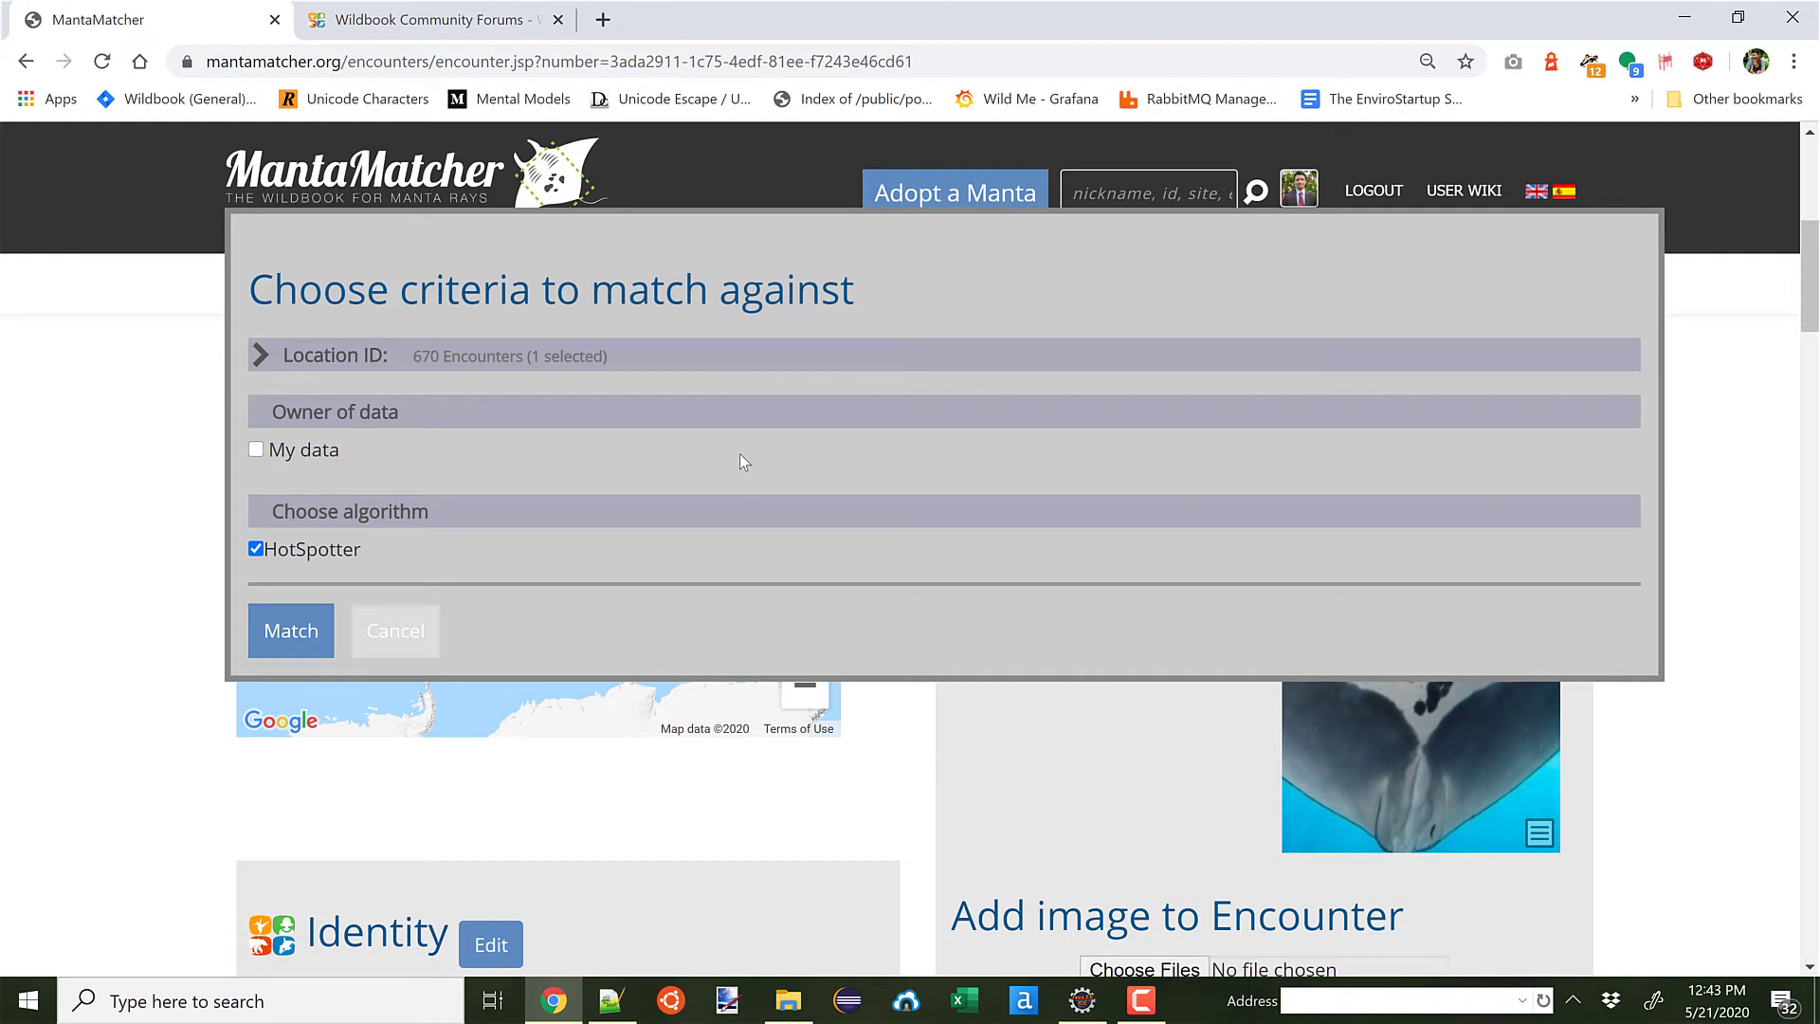
Step: Review the Location ID list, leaving only Thailand checked with HotSpotter
click(429, 367)
scroll(446, 529, down, 1)
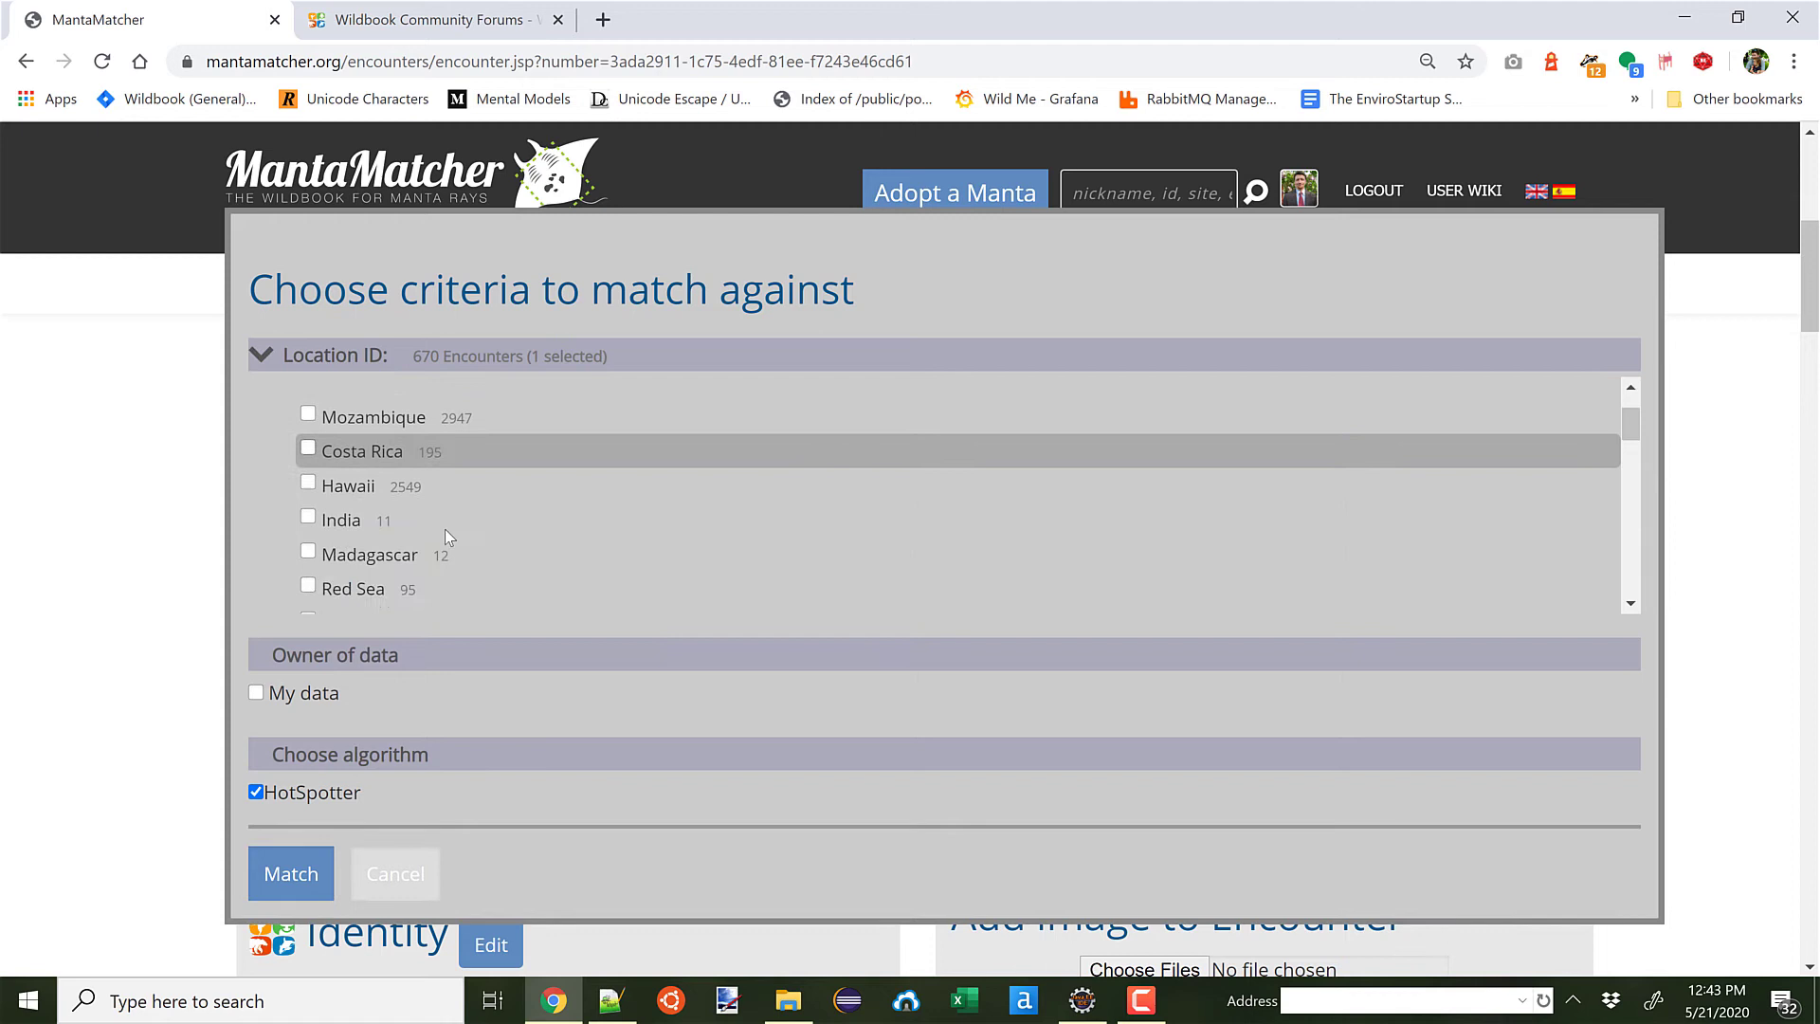
scroll(445, 529, down, 5)
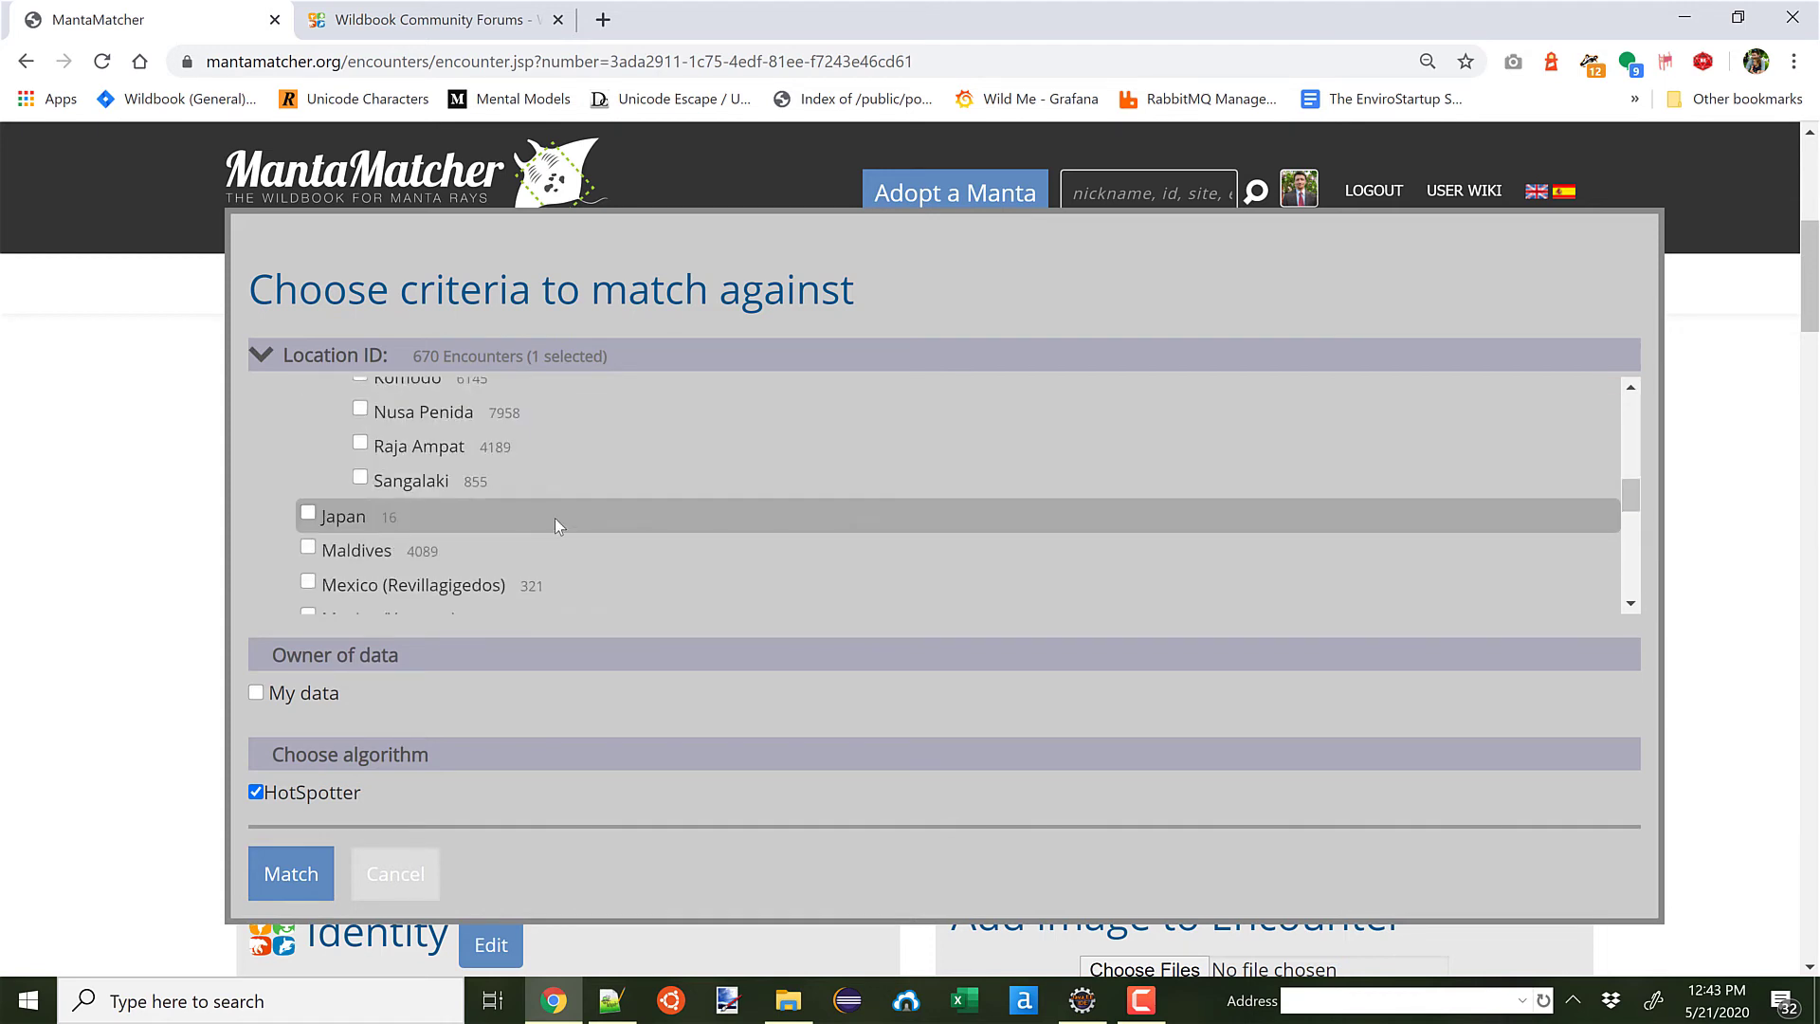
scroll(554, 517, down, 5)
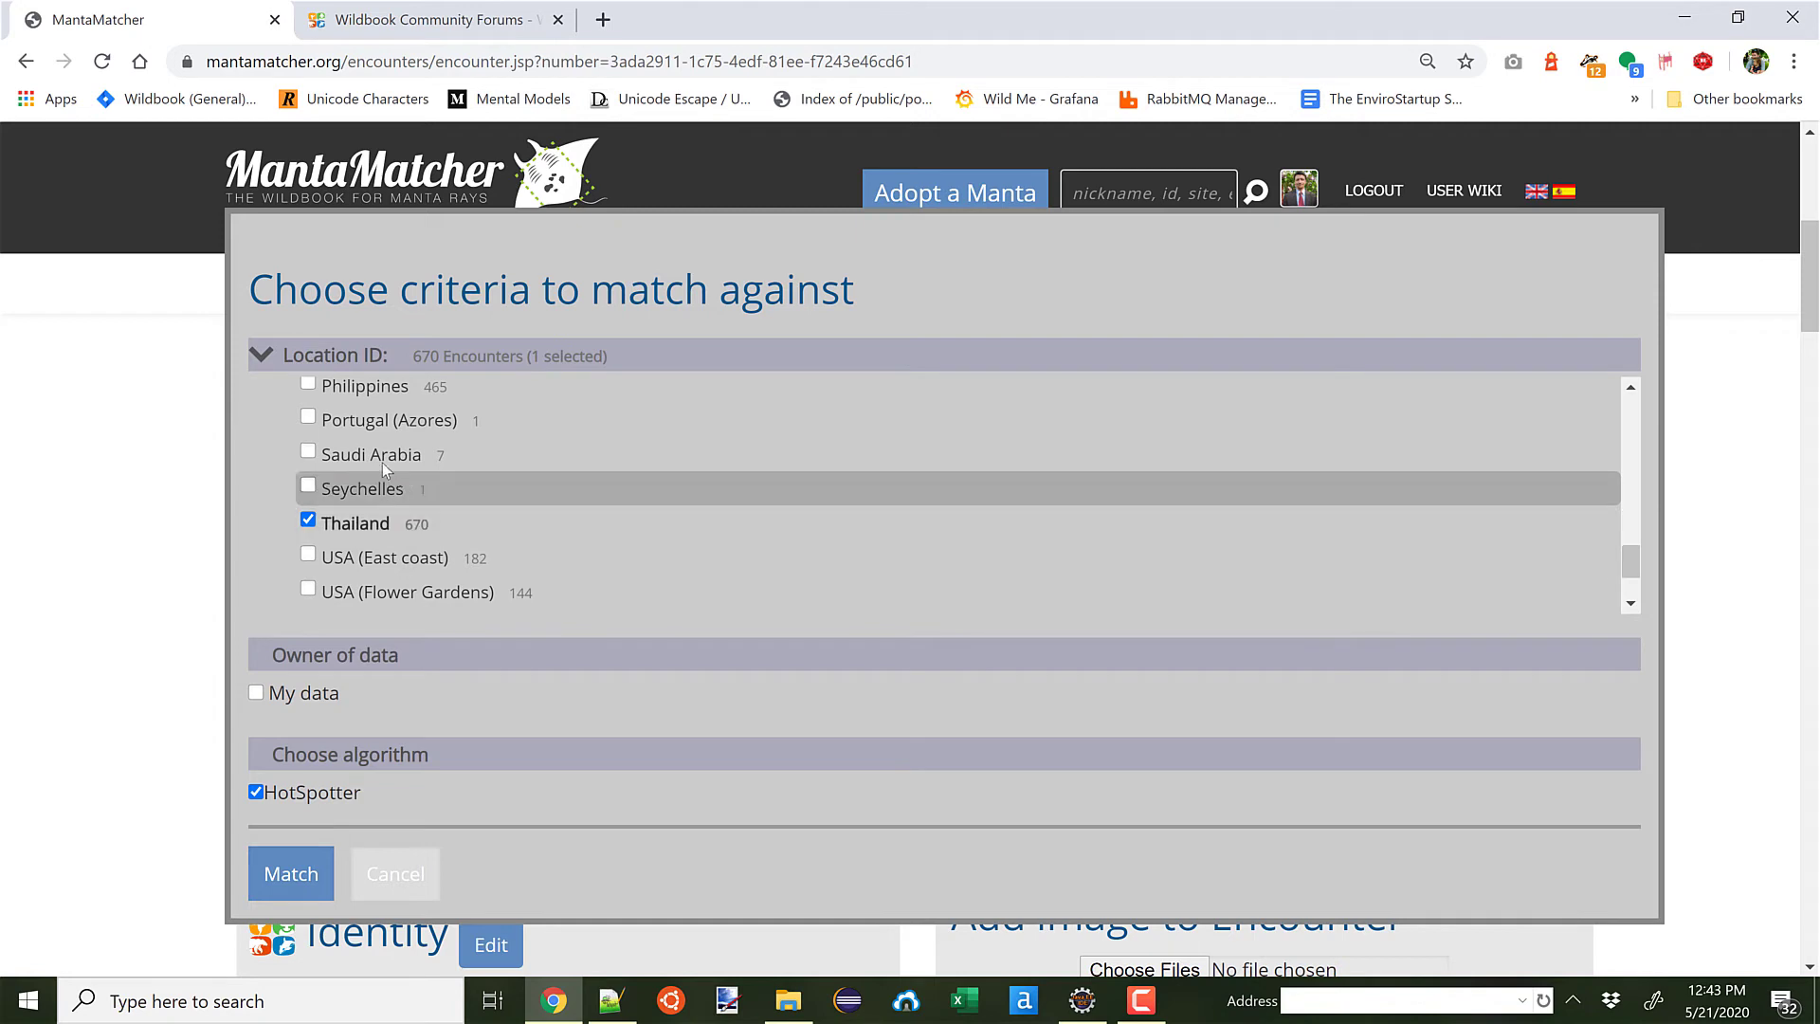
click(308, 488)
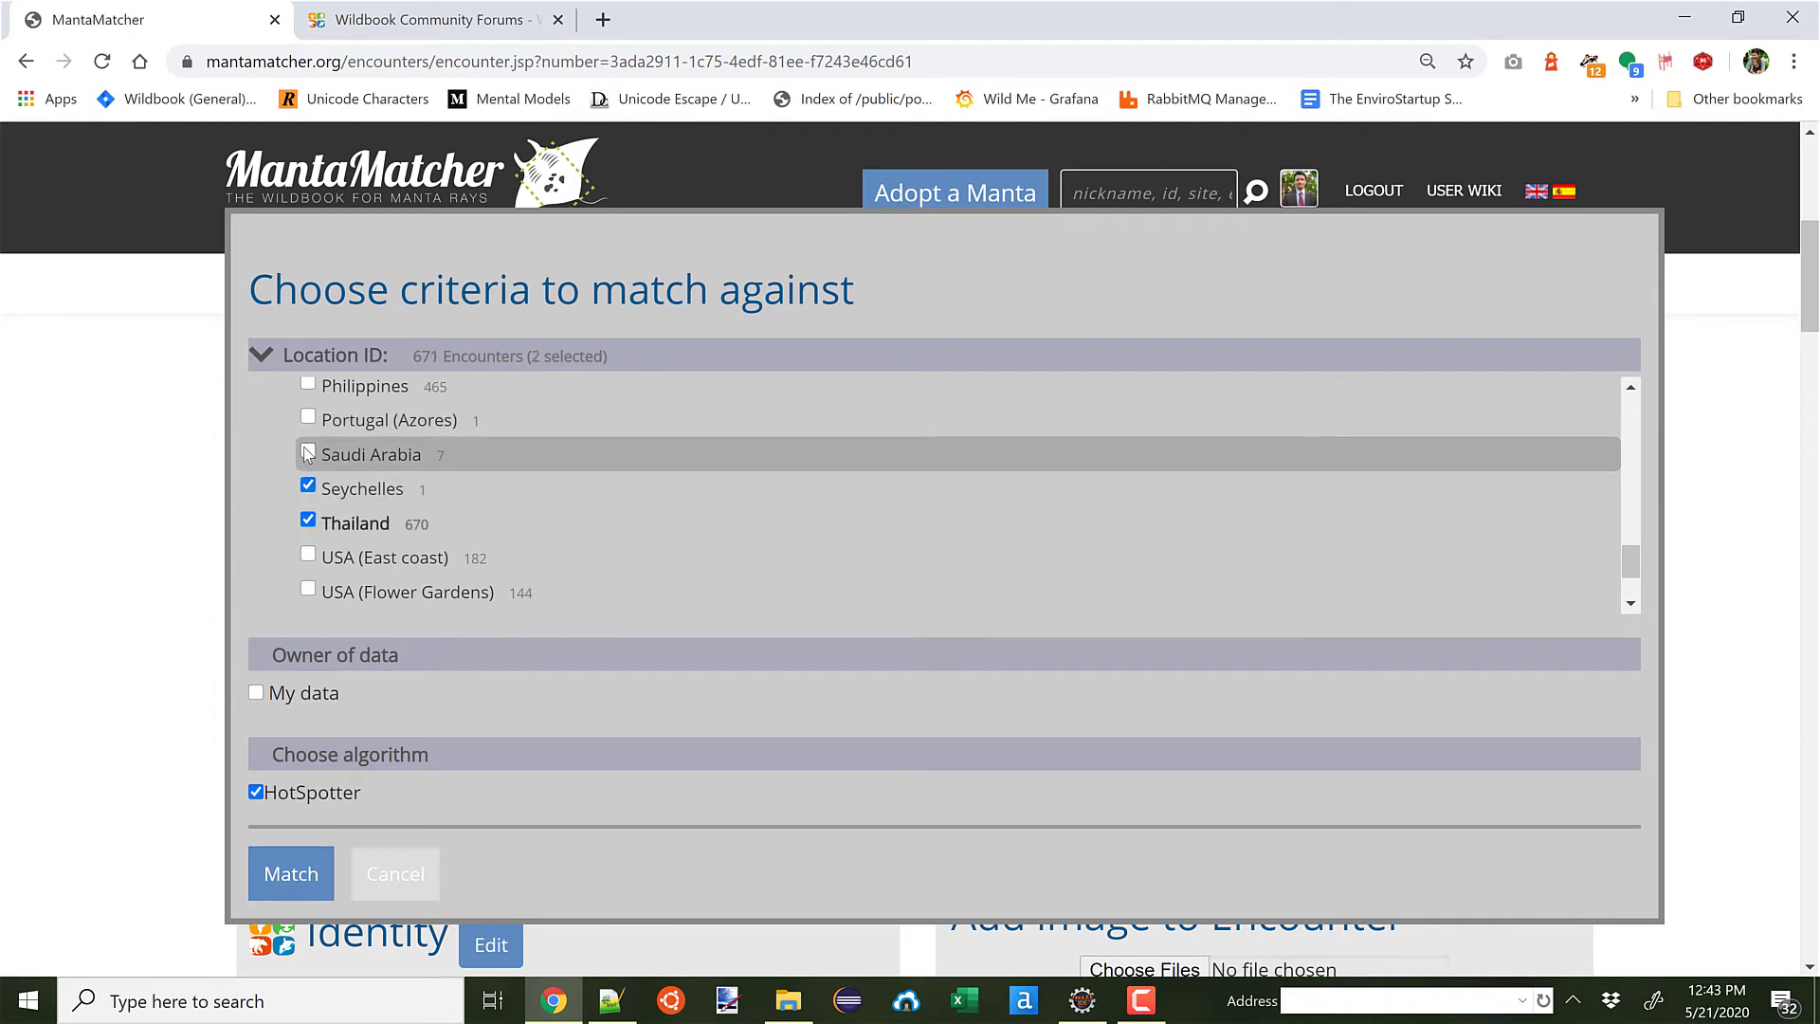
click(308, 485)
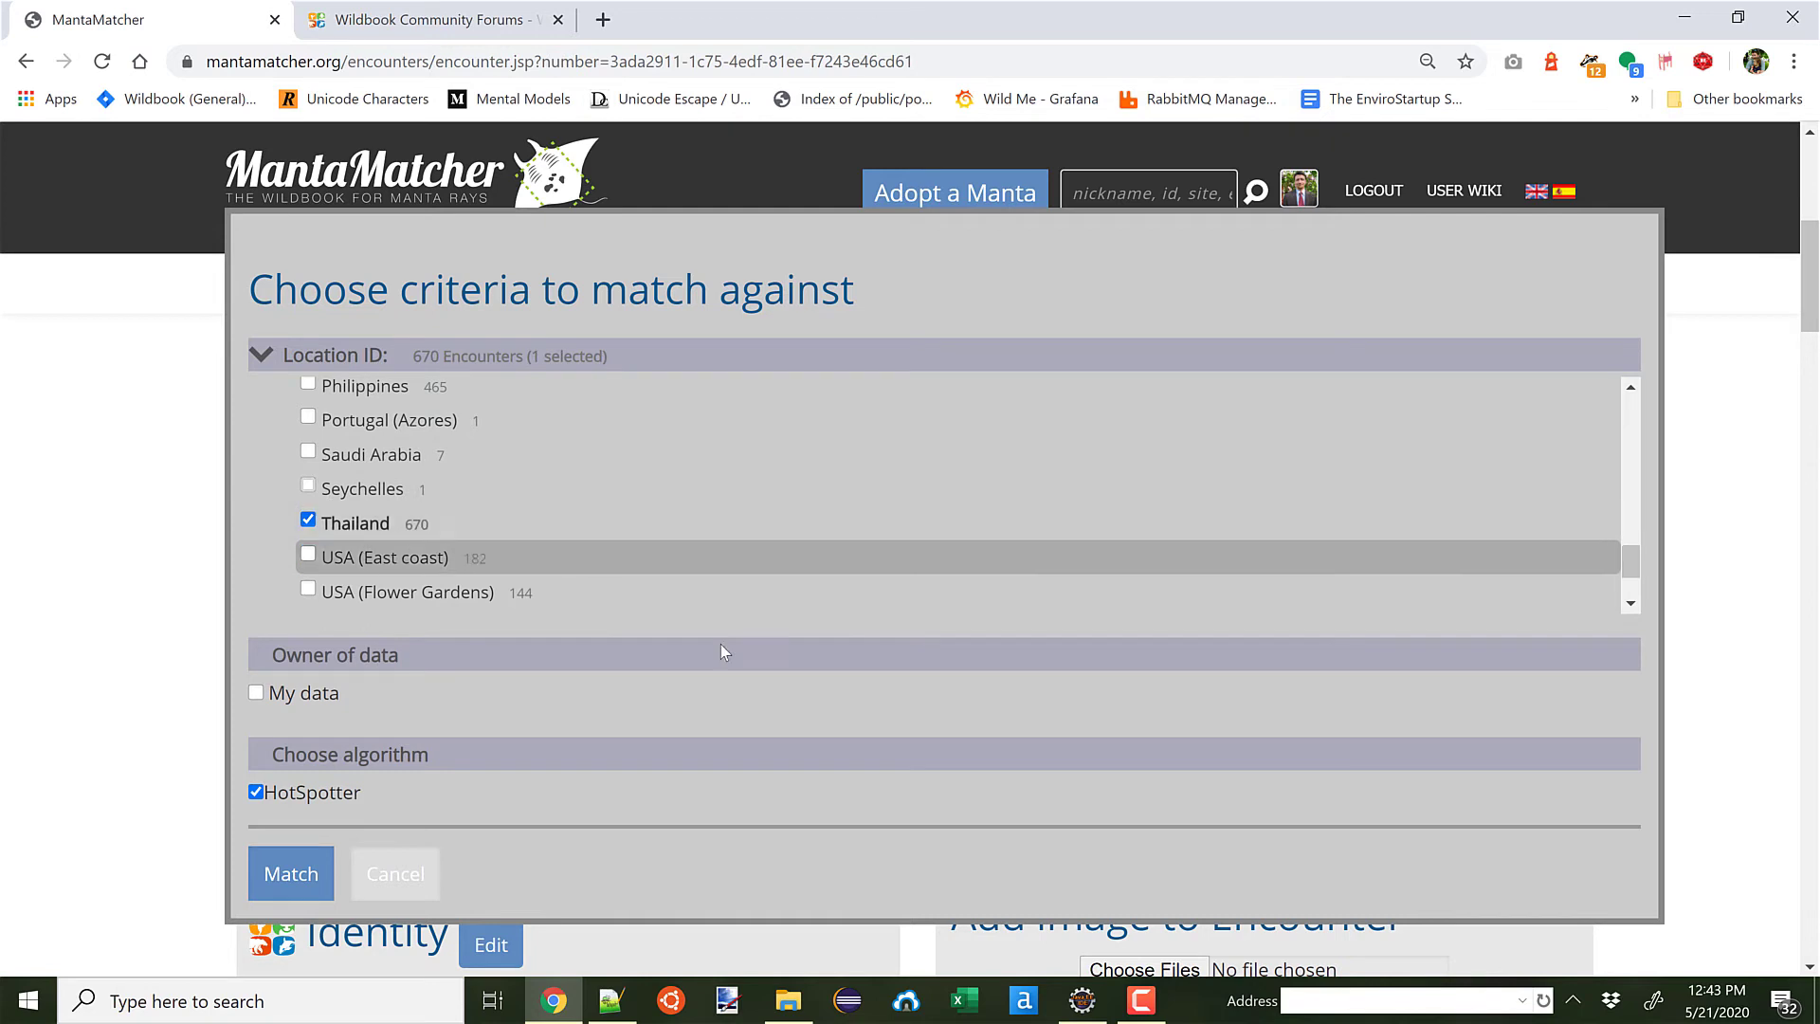
scroll(726, 646, down, 1)
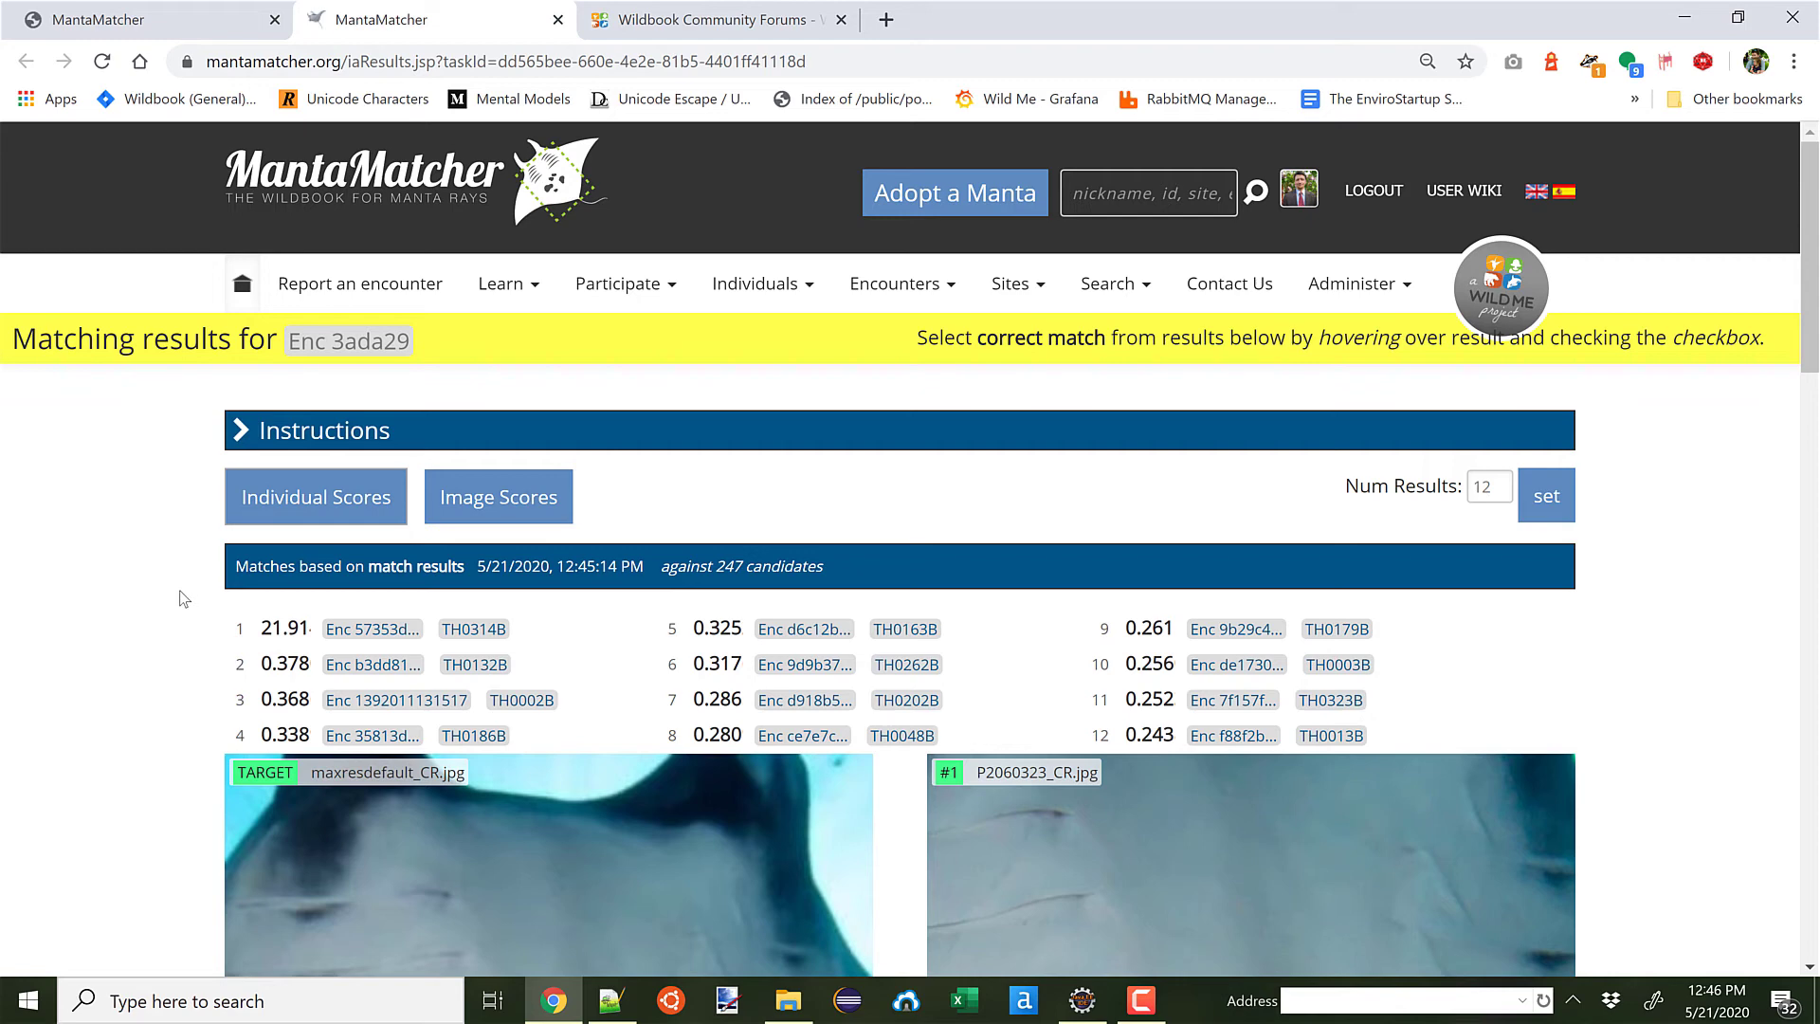
scroll(183, 597, down, 3)
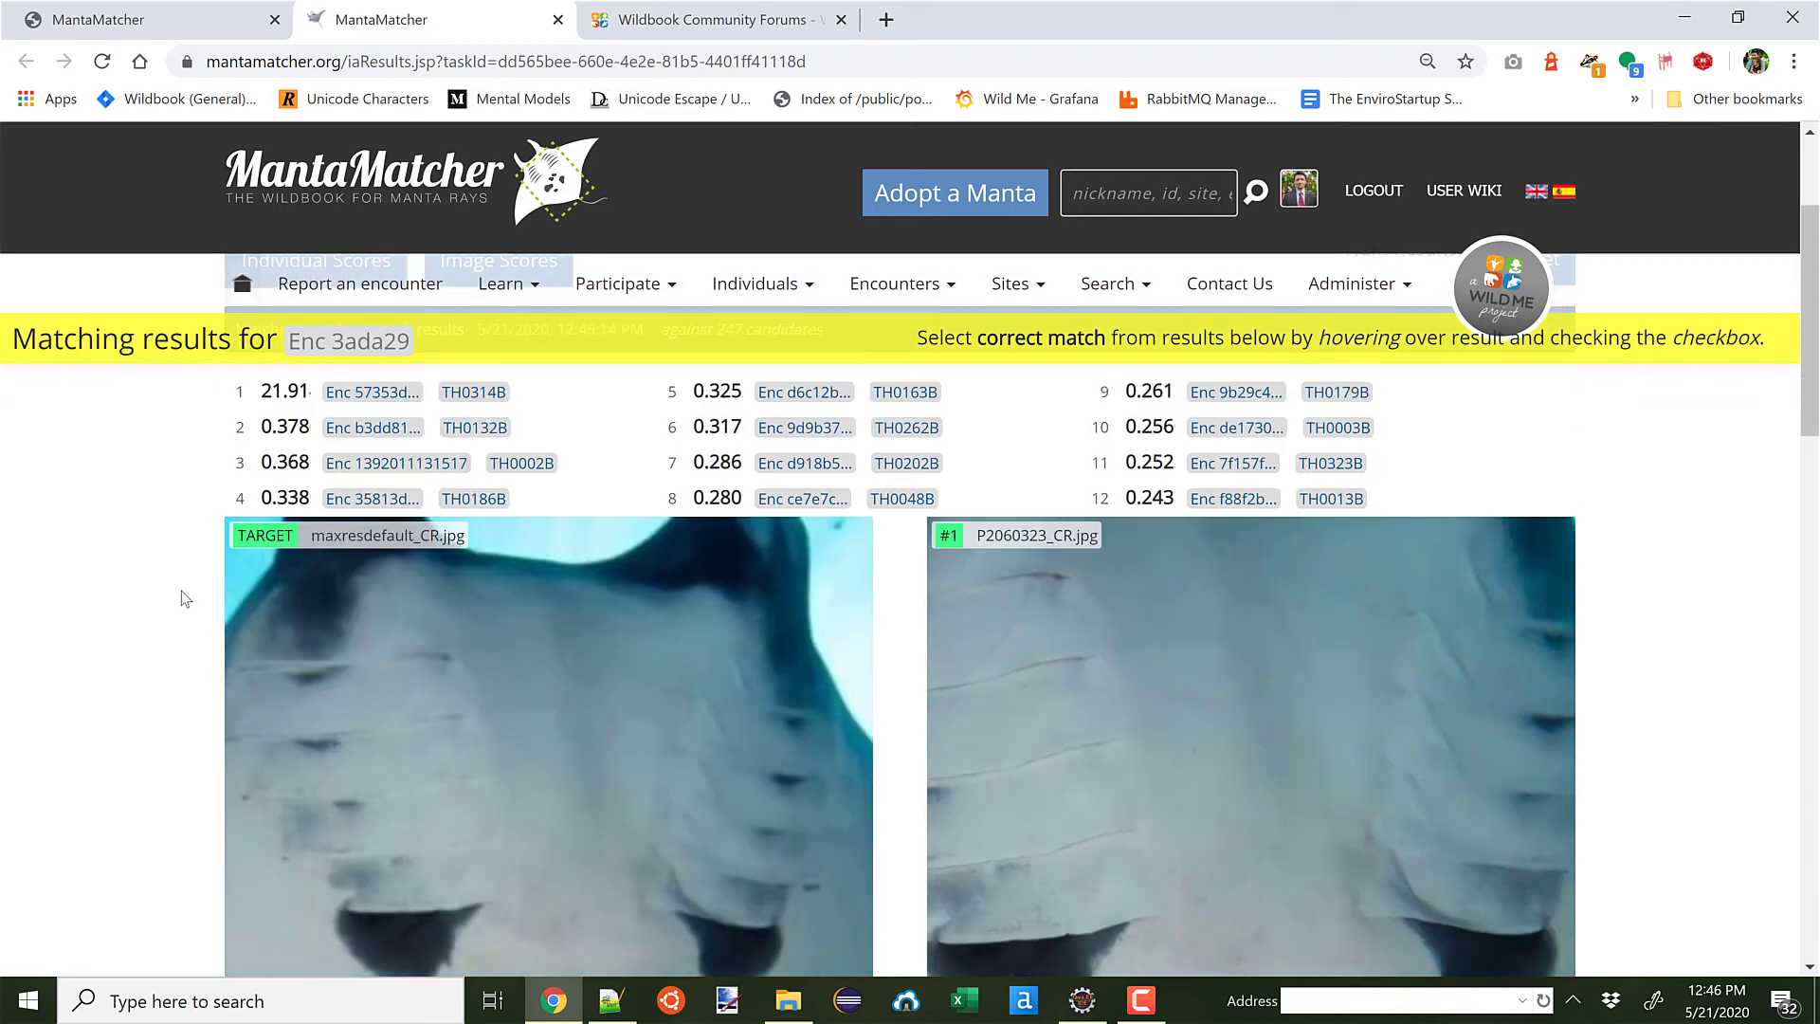
mouse_move(284, 391)
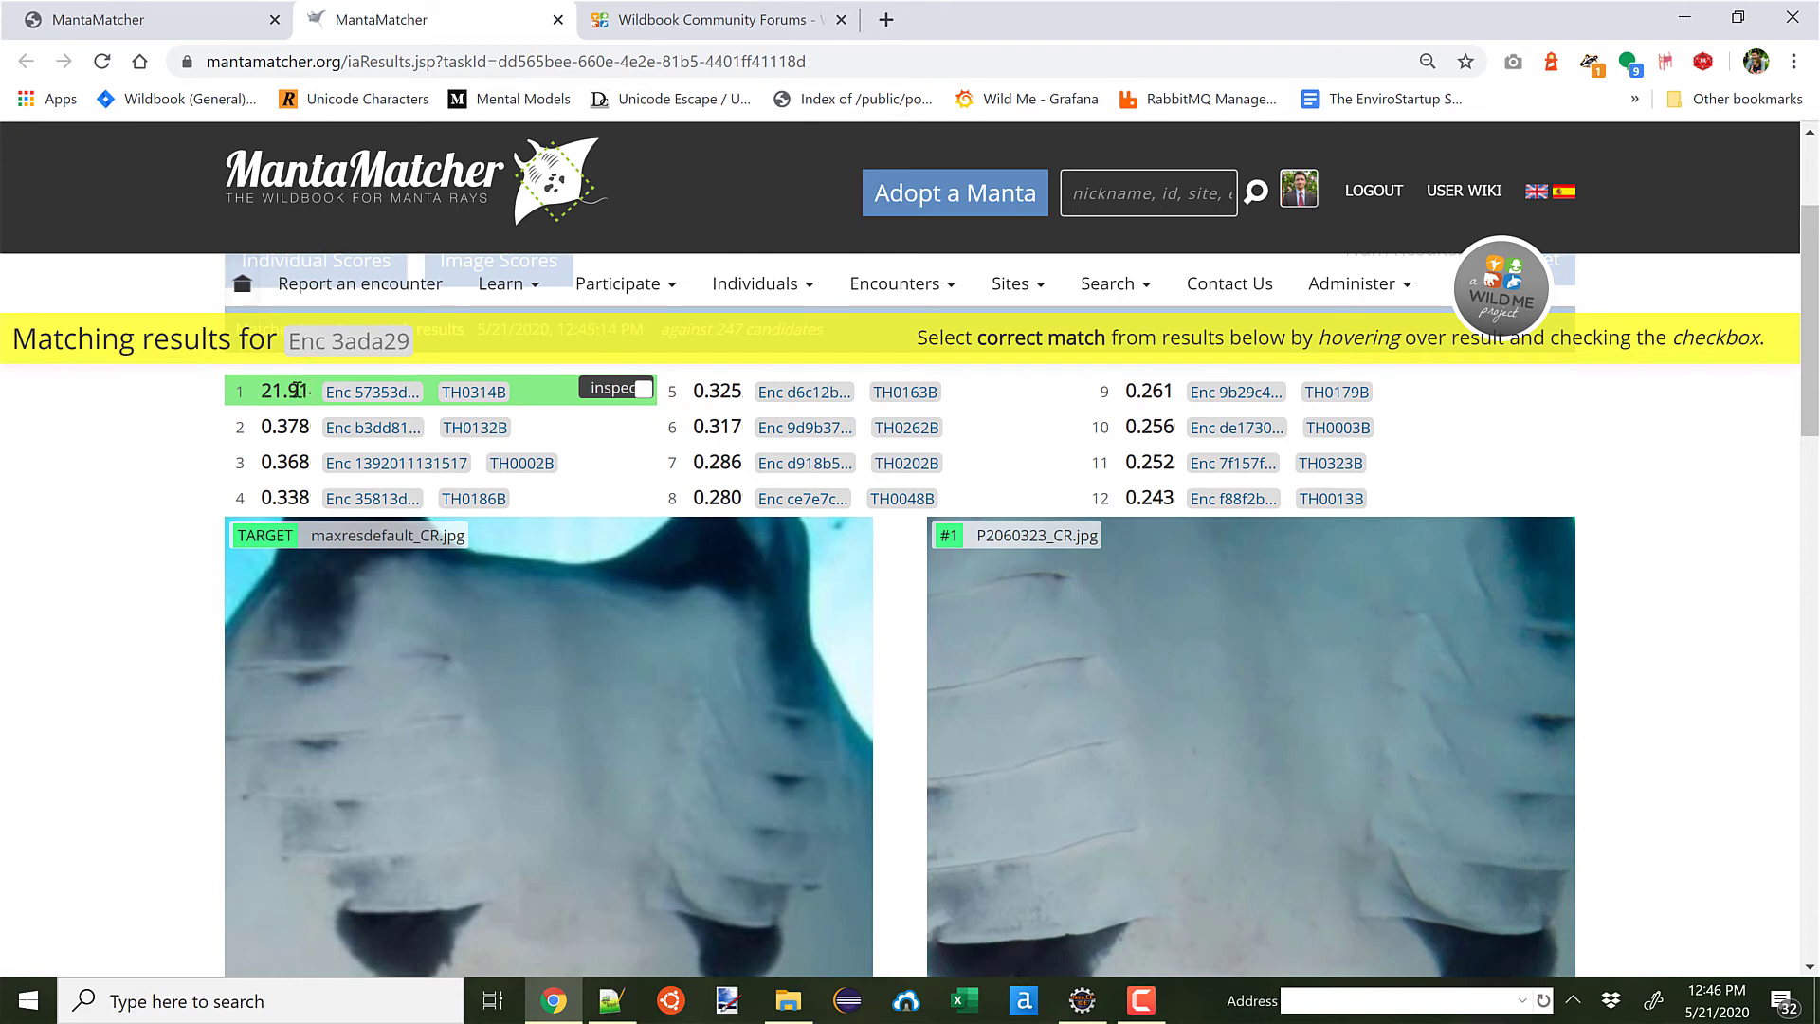
mouse_move(282, 426)
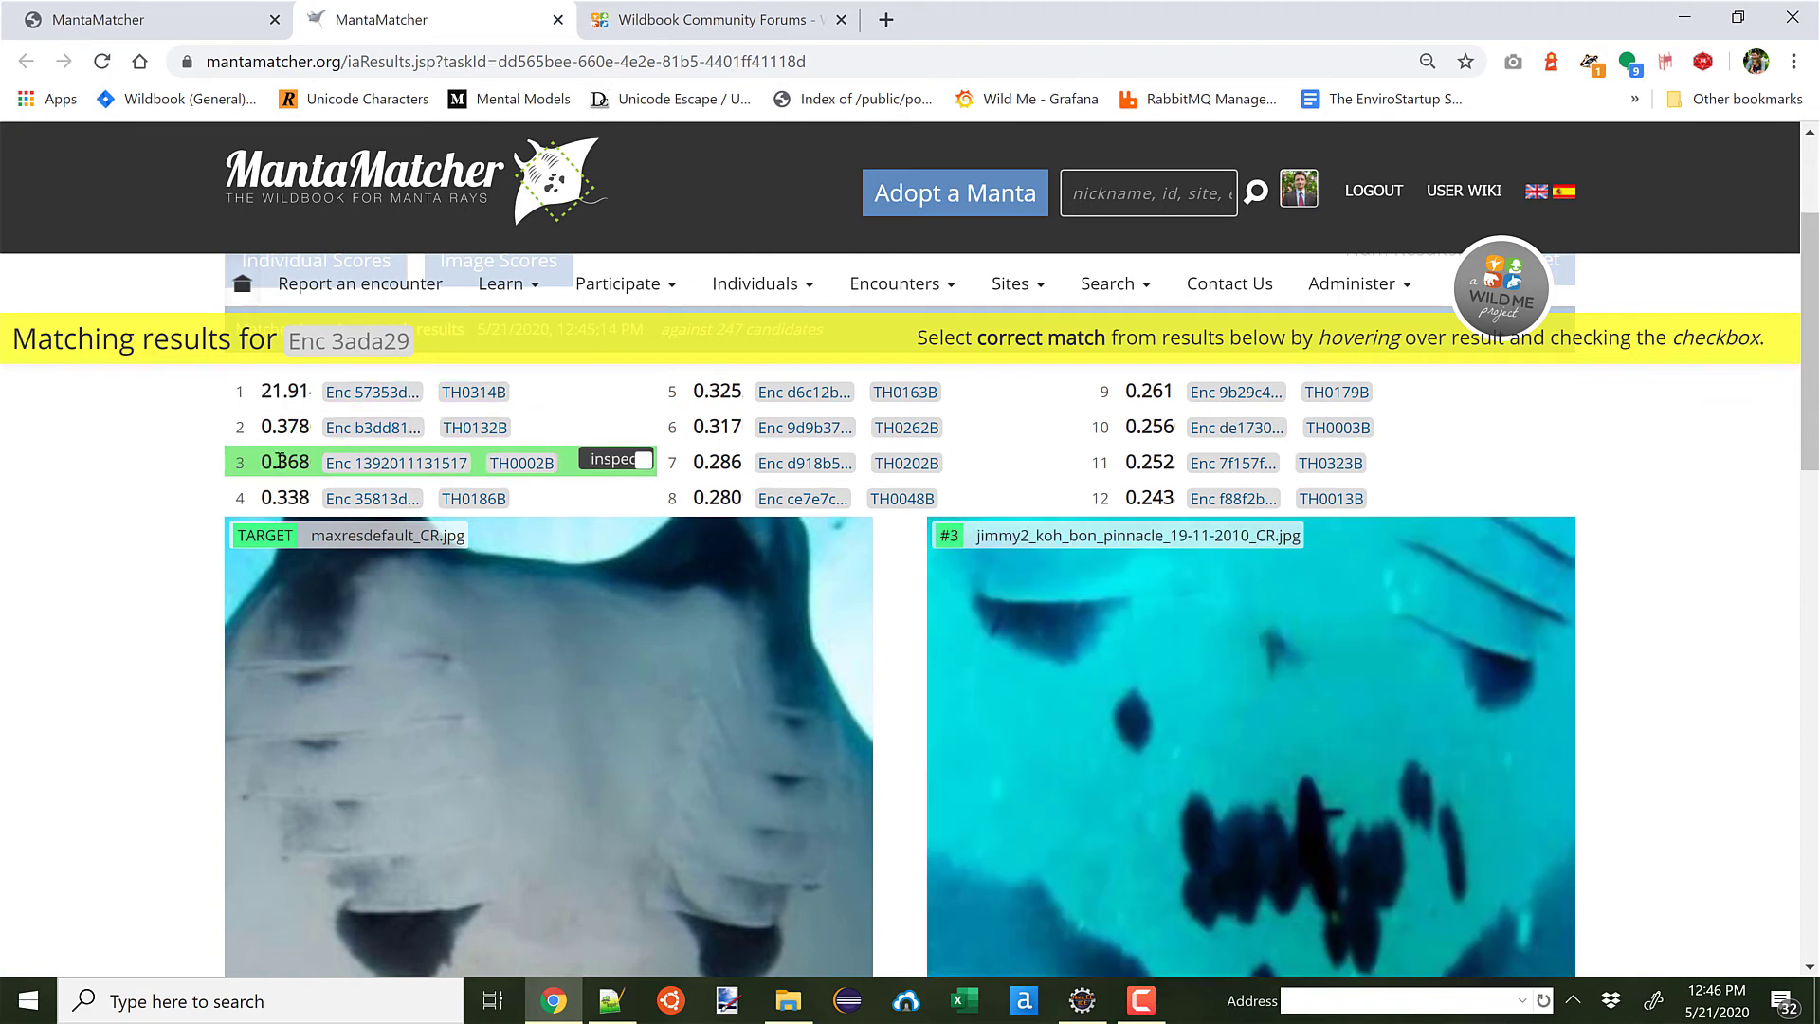
mouse_move(280, 499)
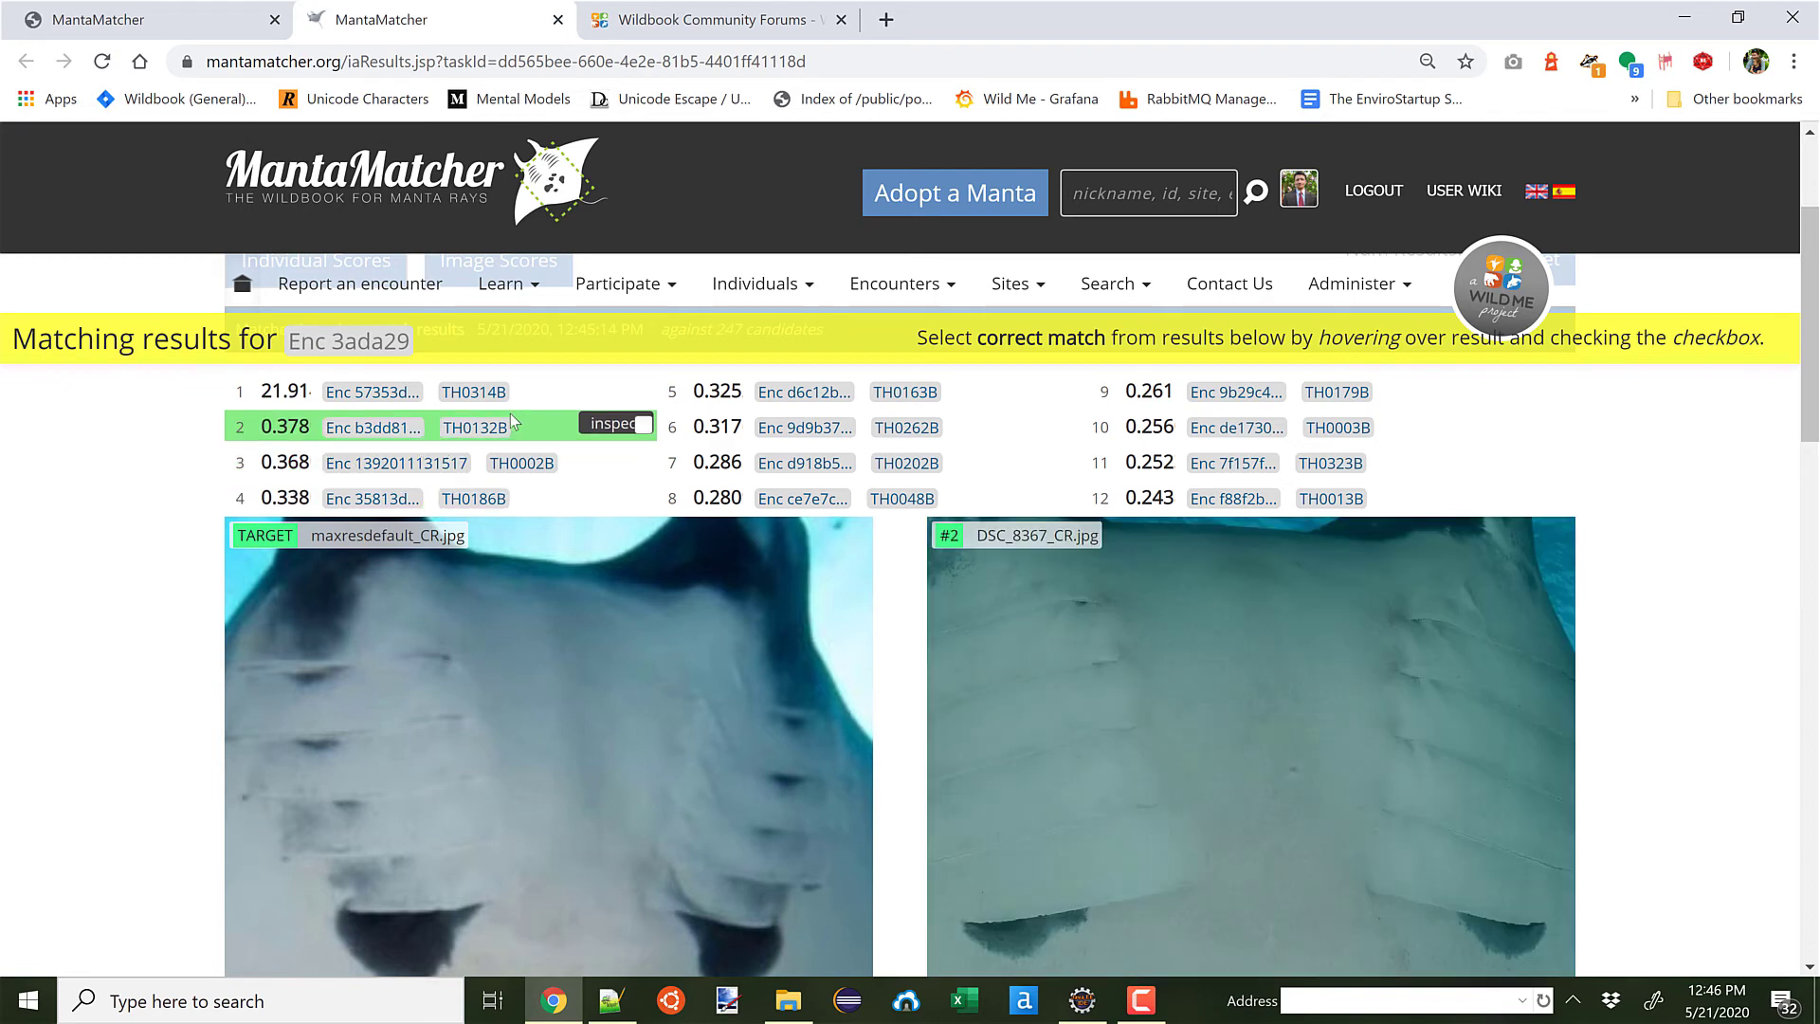
mouse_move(559, 394)
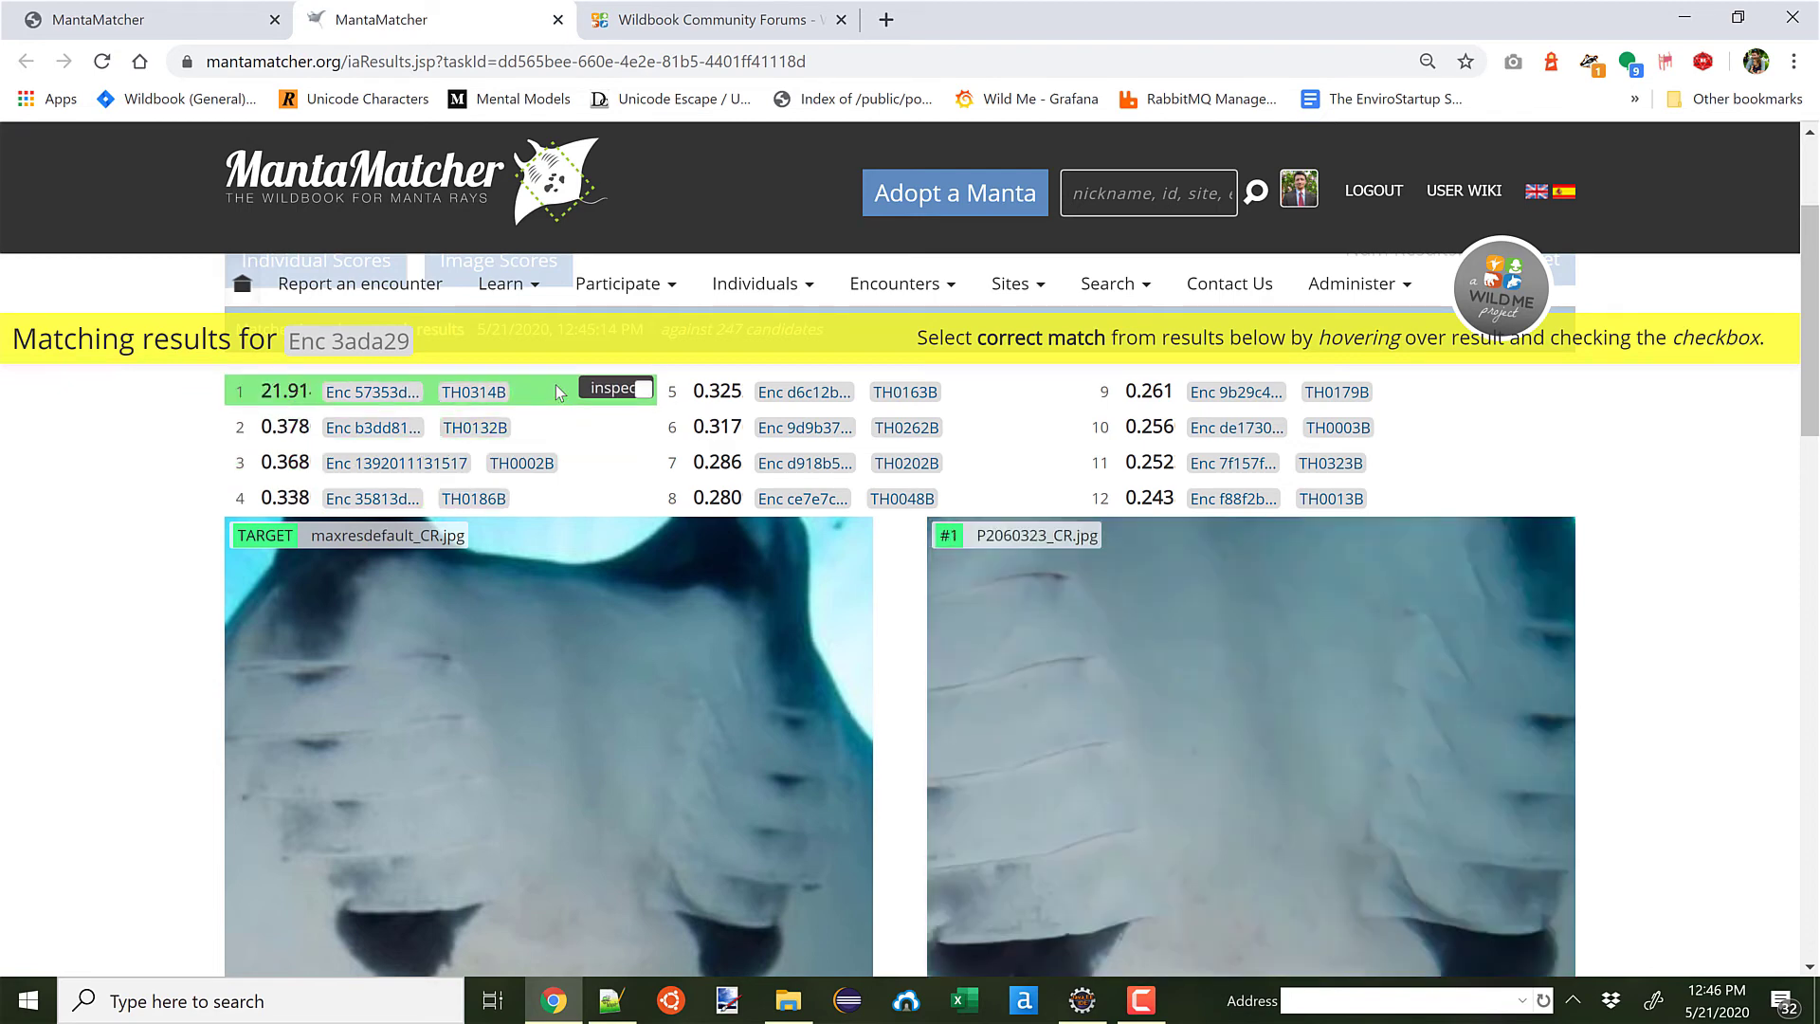
scroll(558, 390, down, 1)
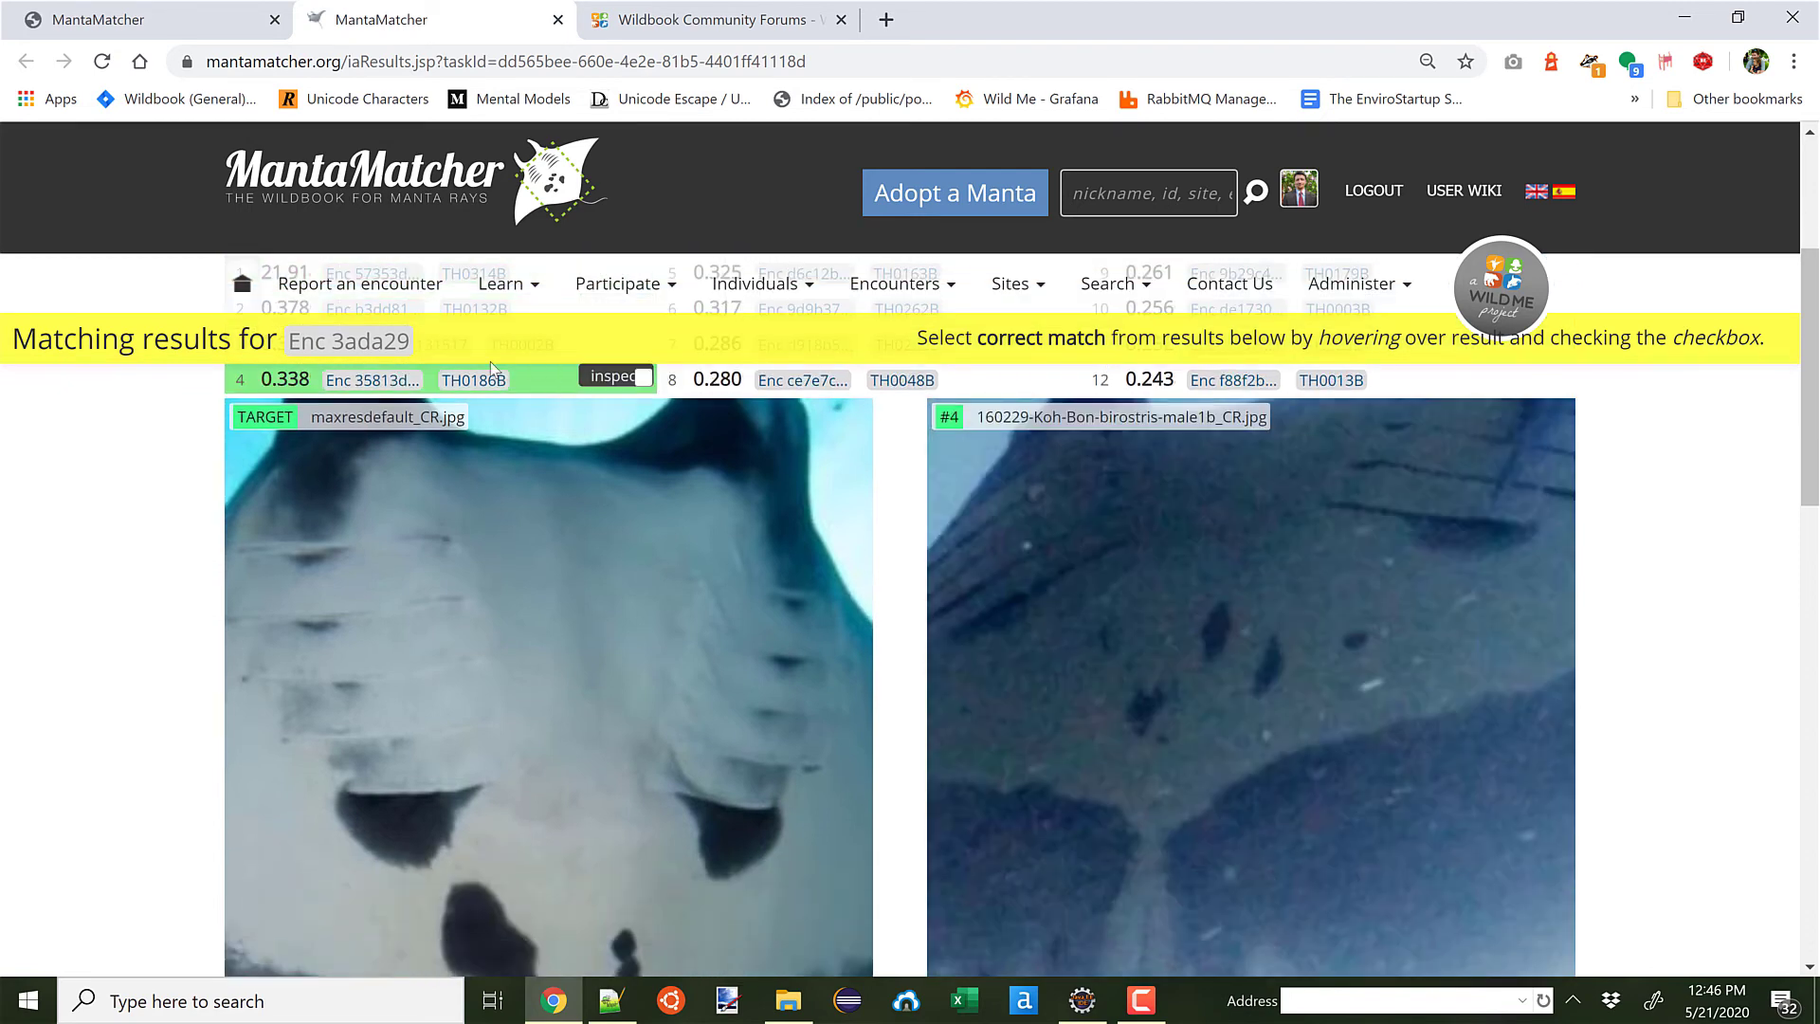
scroll(474, 379, up, 1)
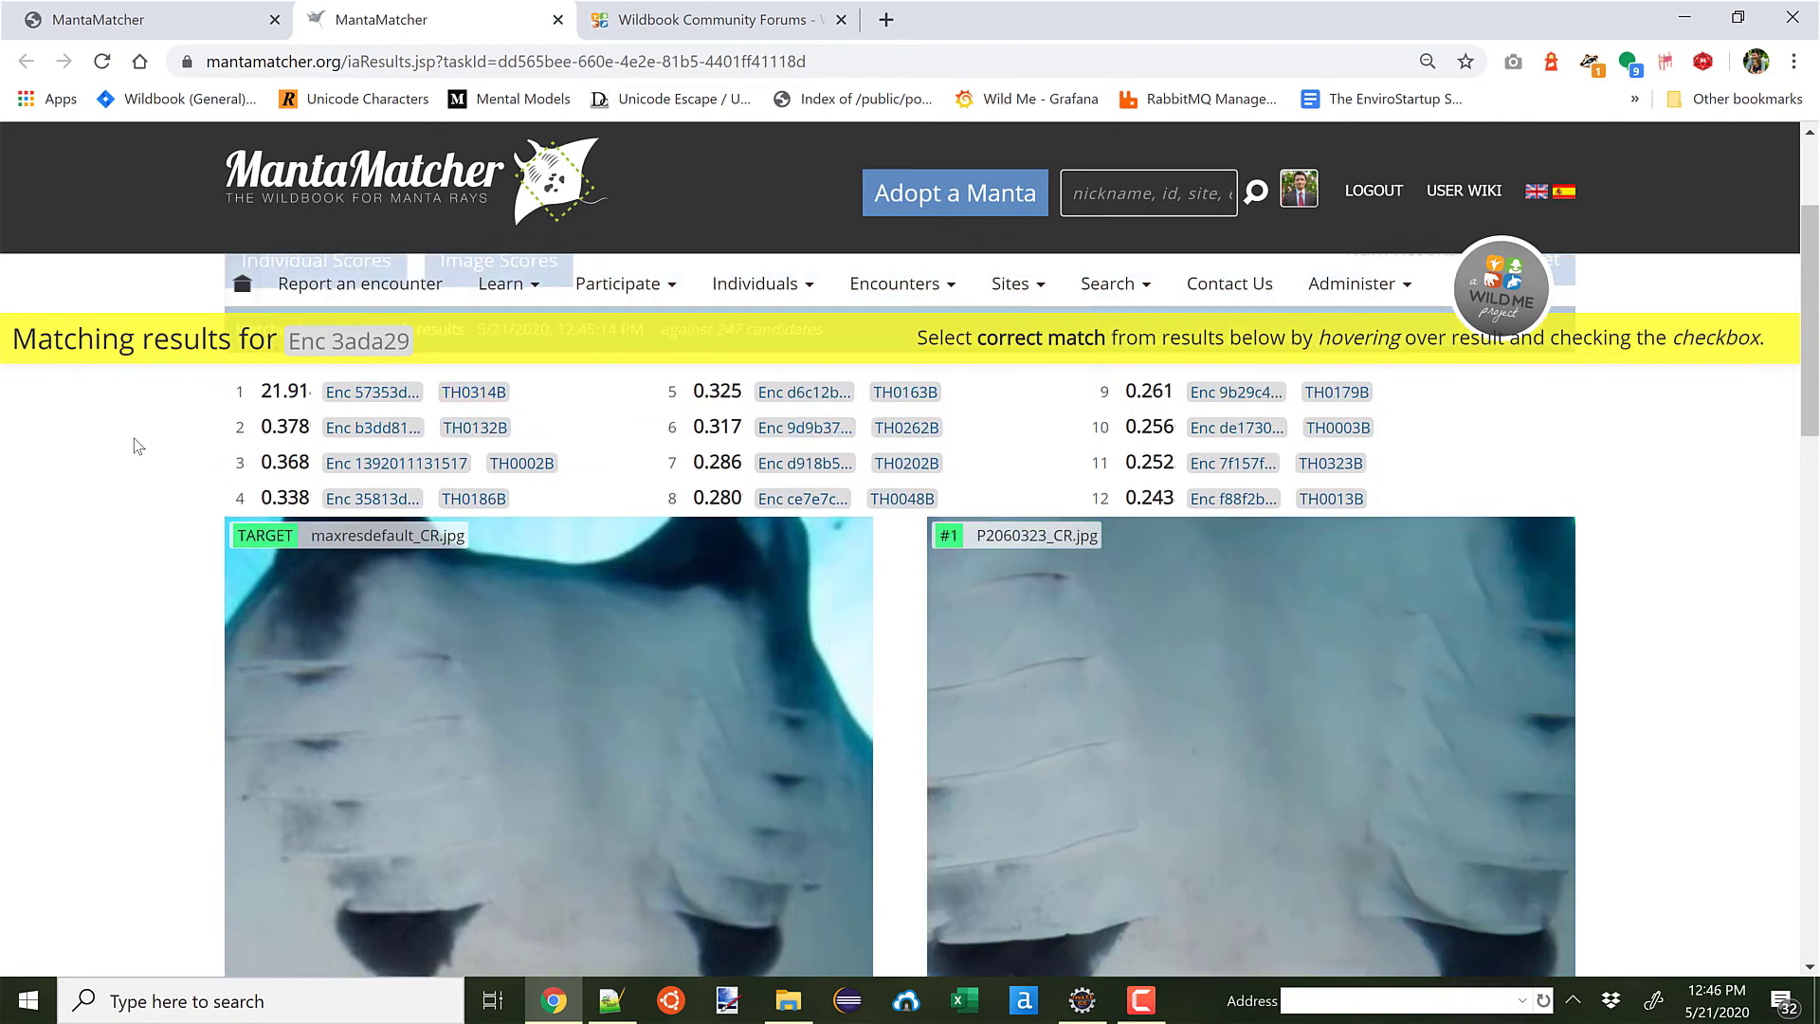
scroll(134, 438, down, 2)
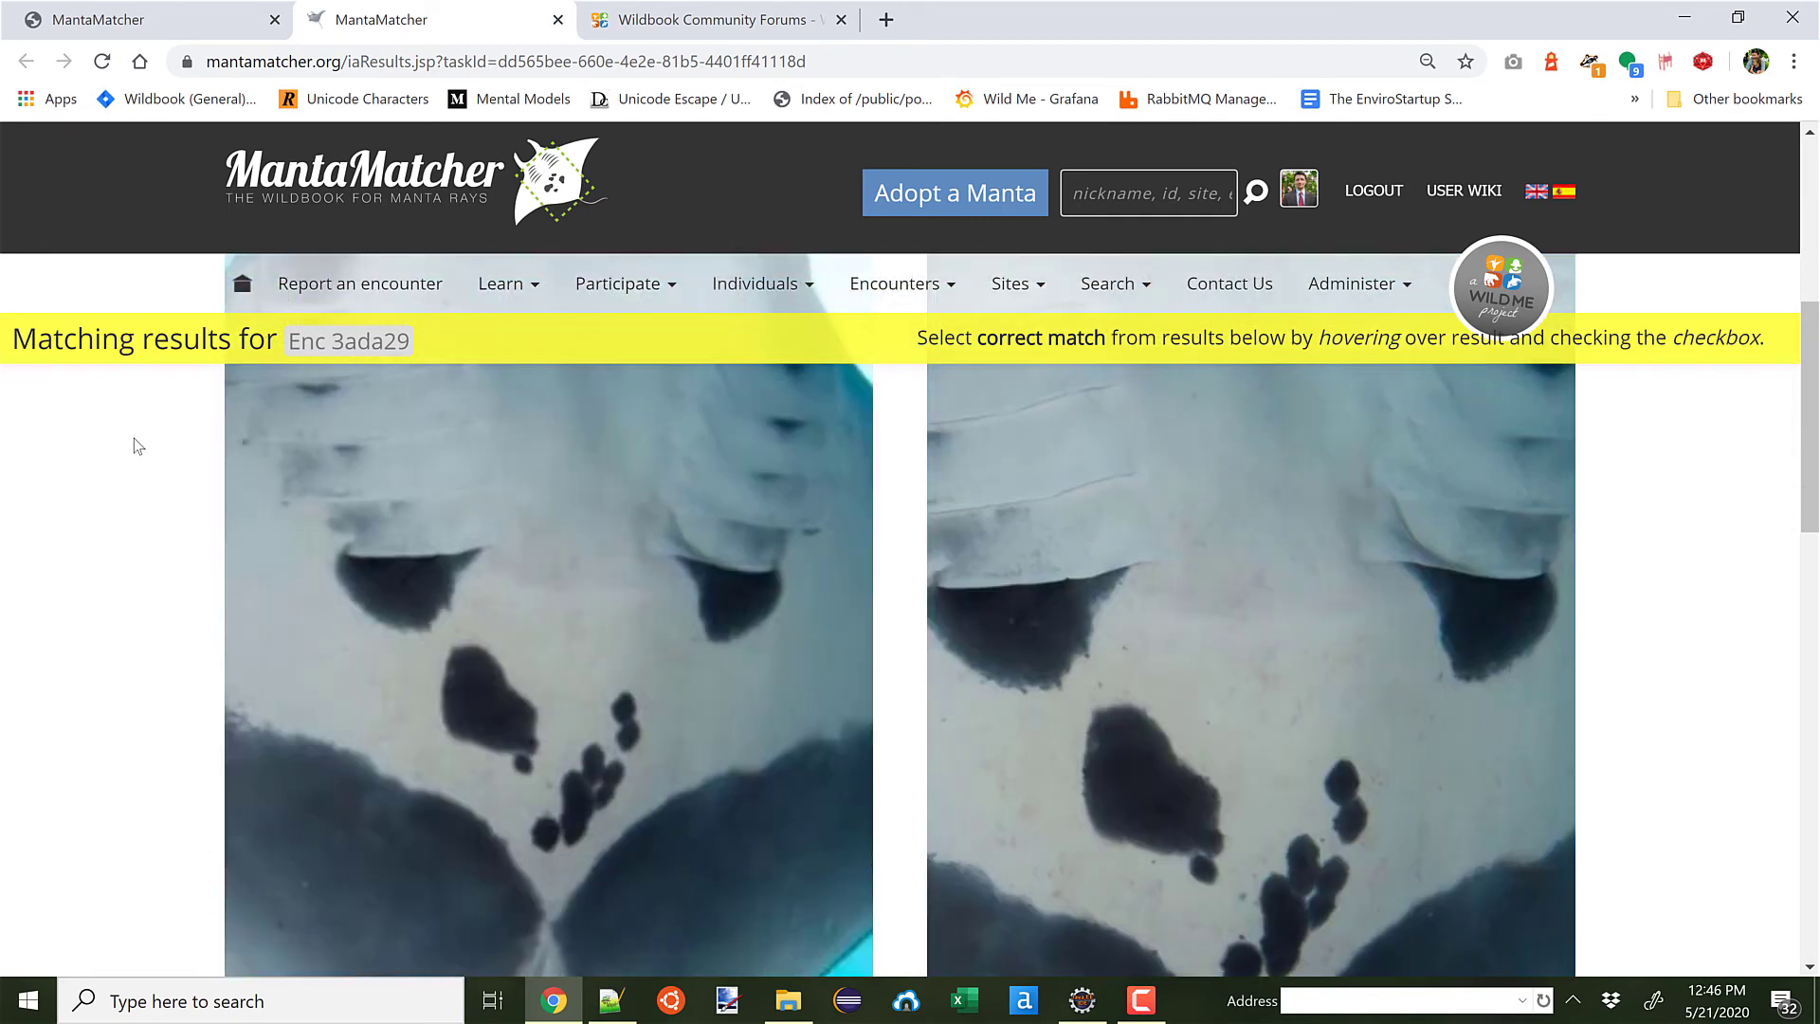
scroll(133, 438, down, 2)
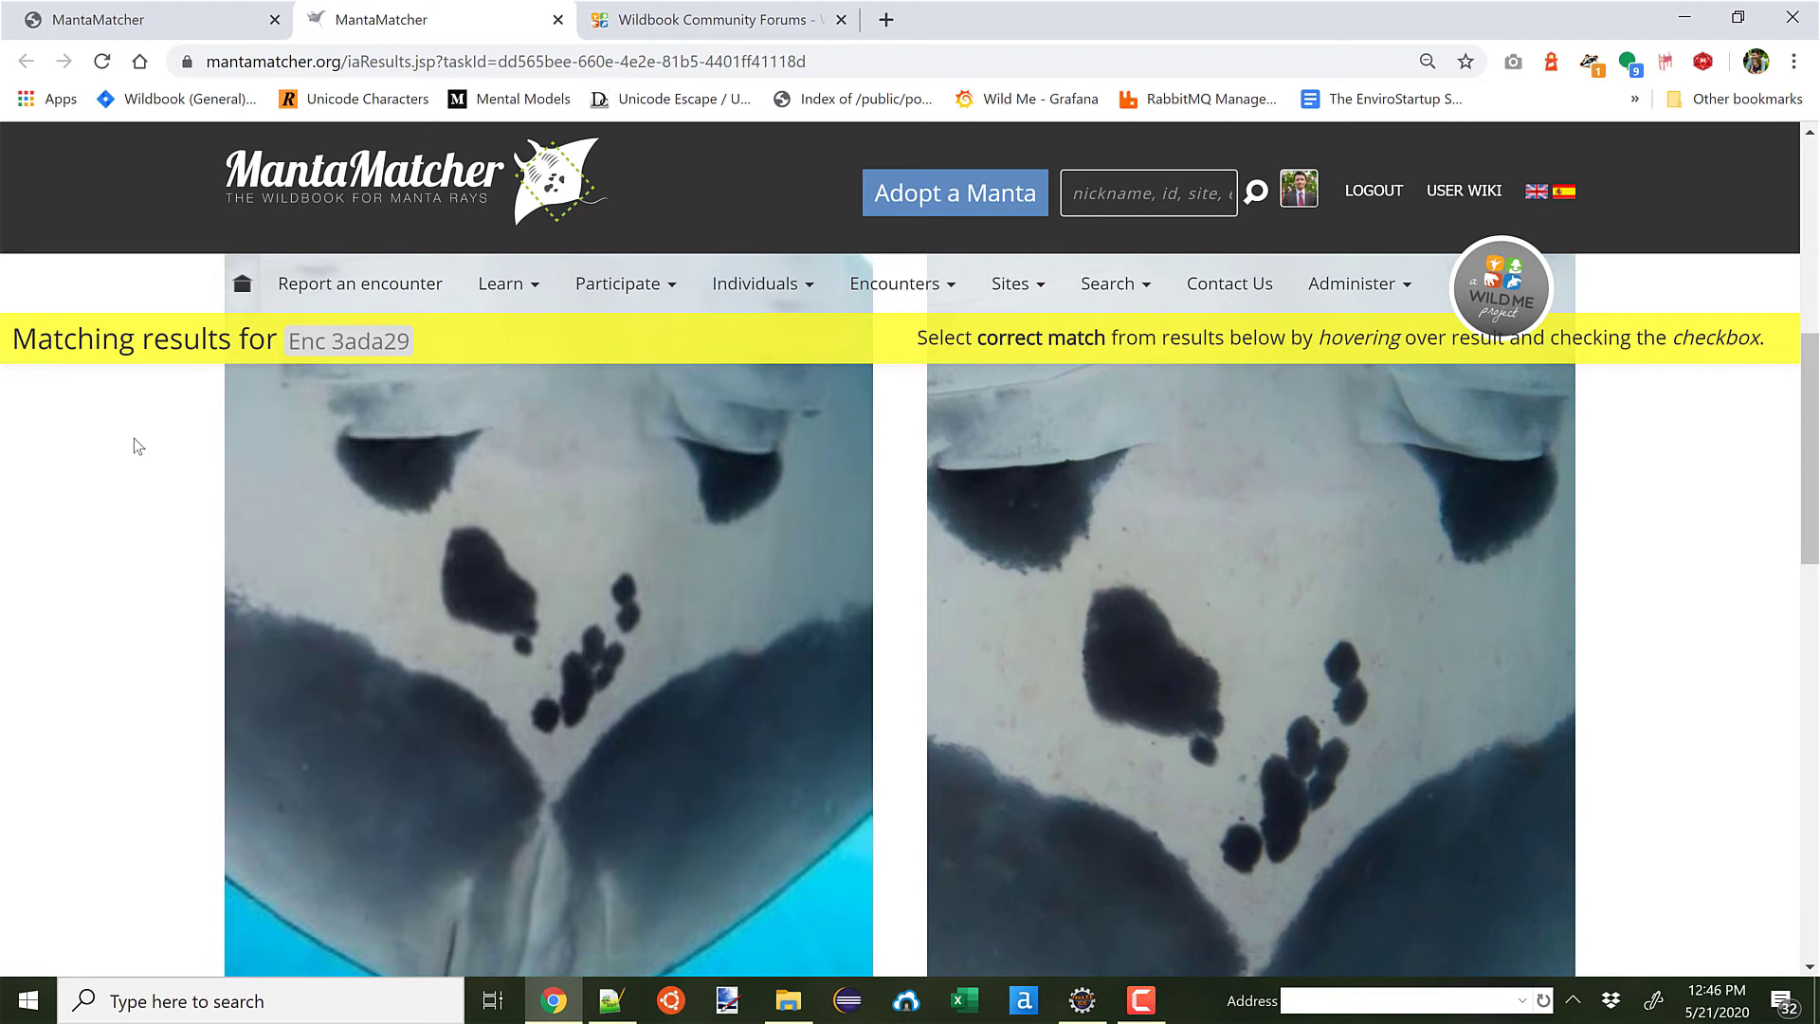
scroll(133, 438, up, 4)
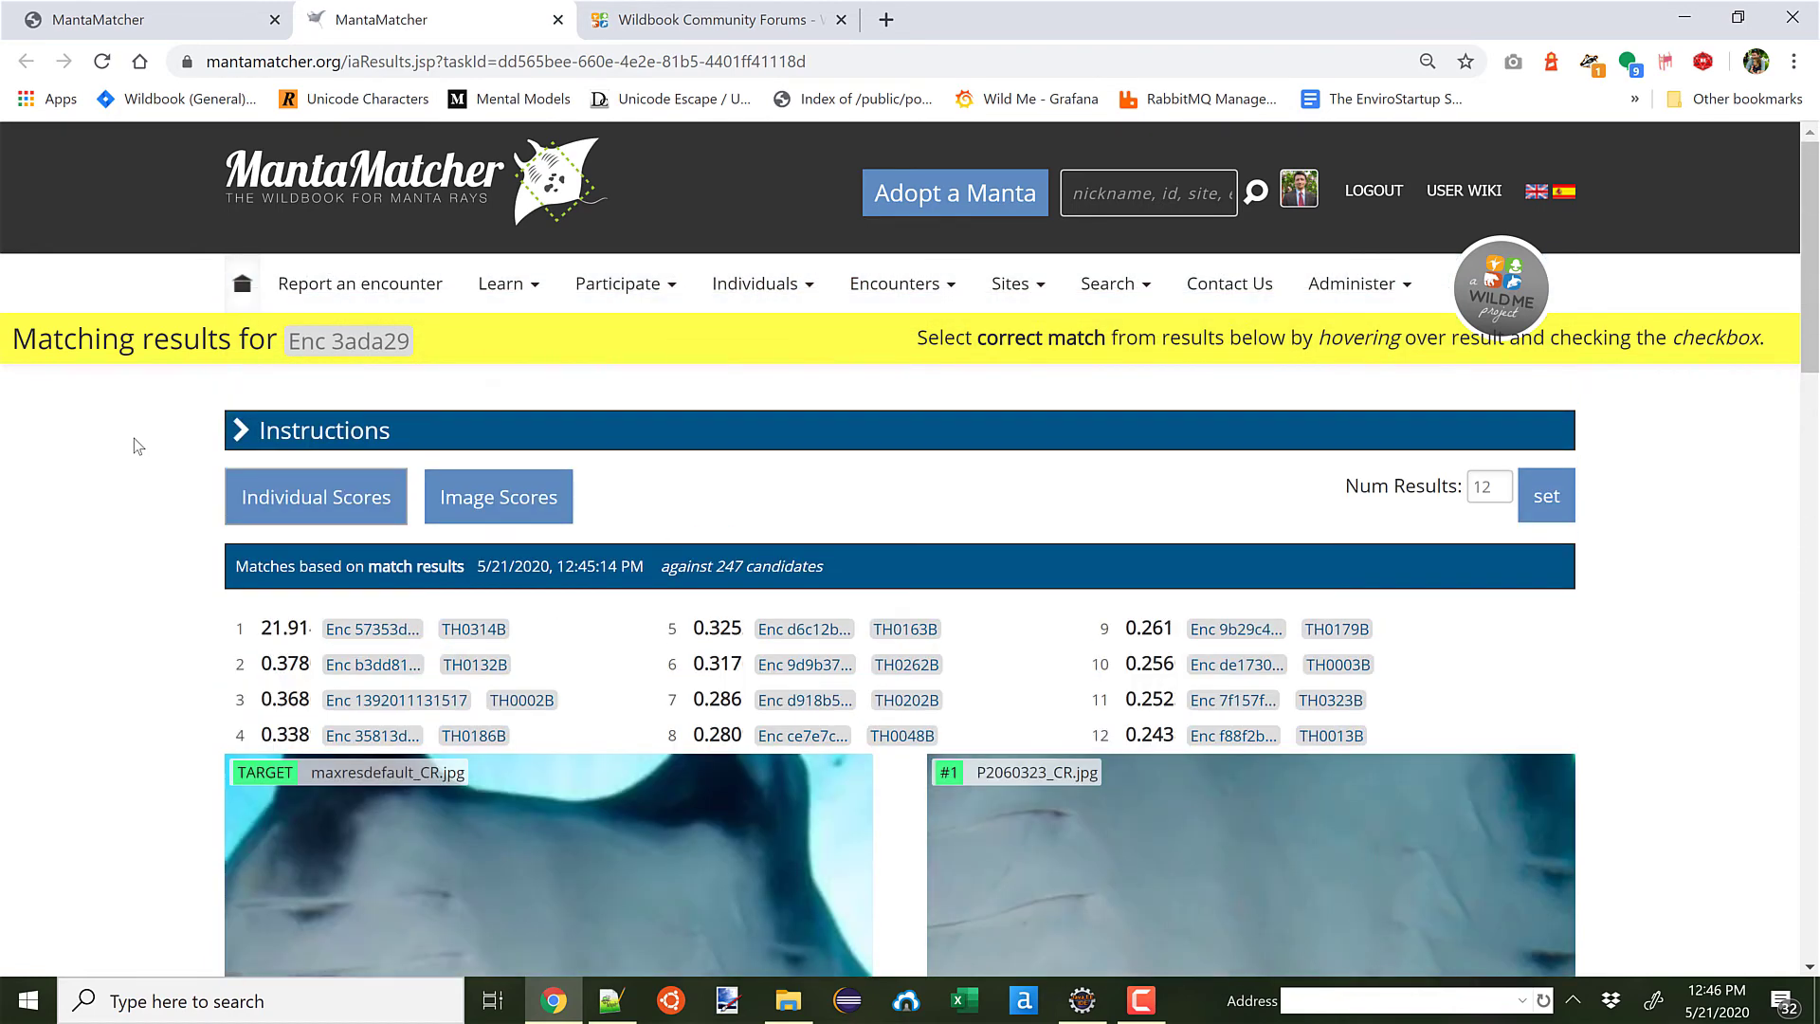
mouse_move(549, 633)
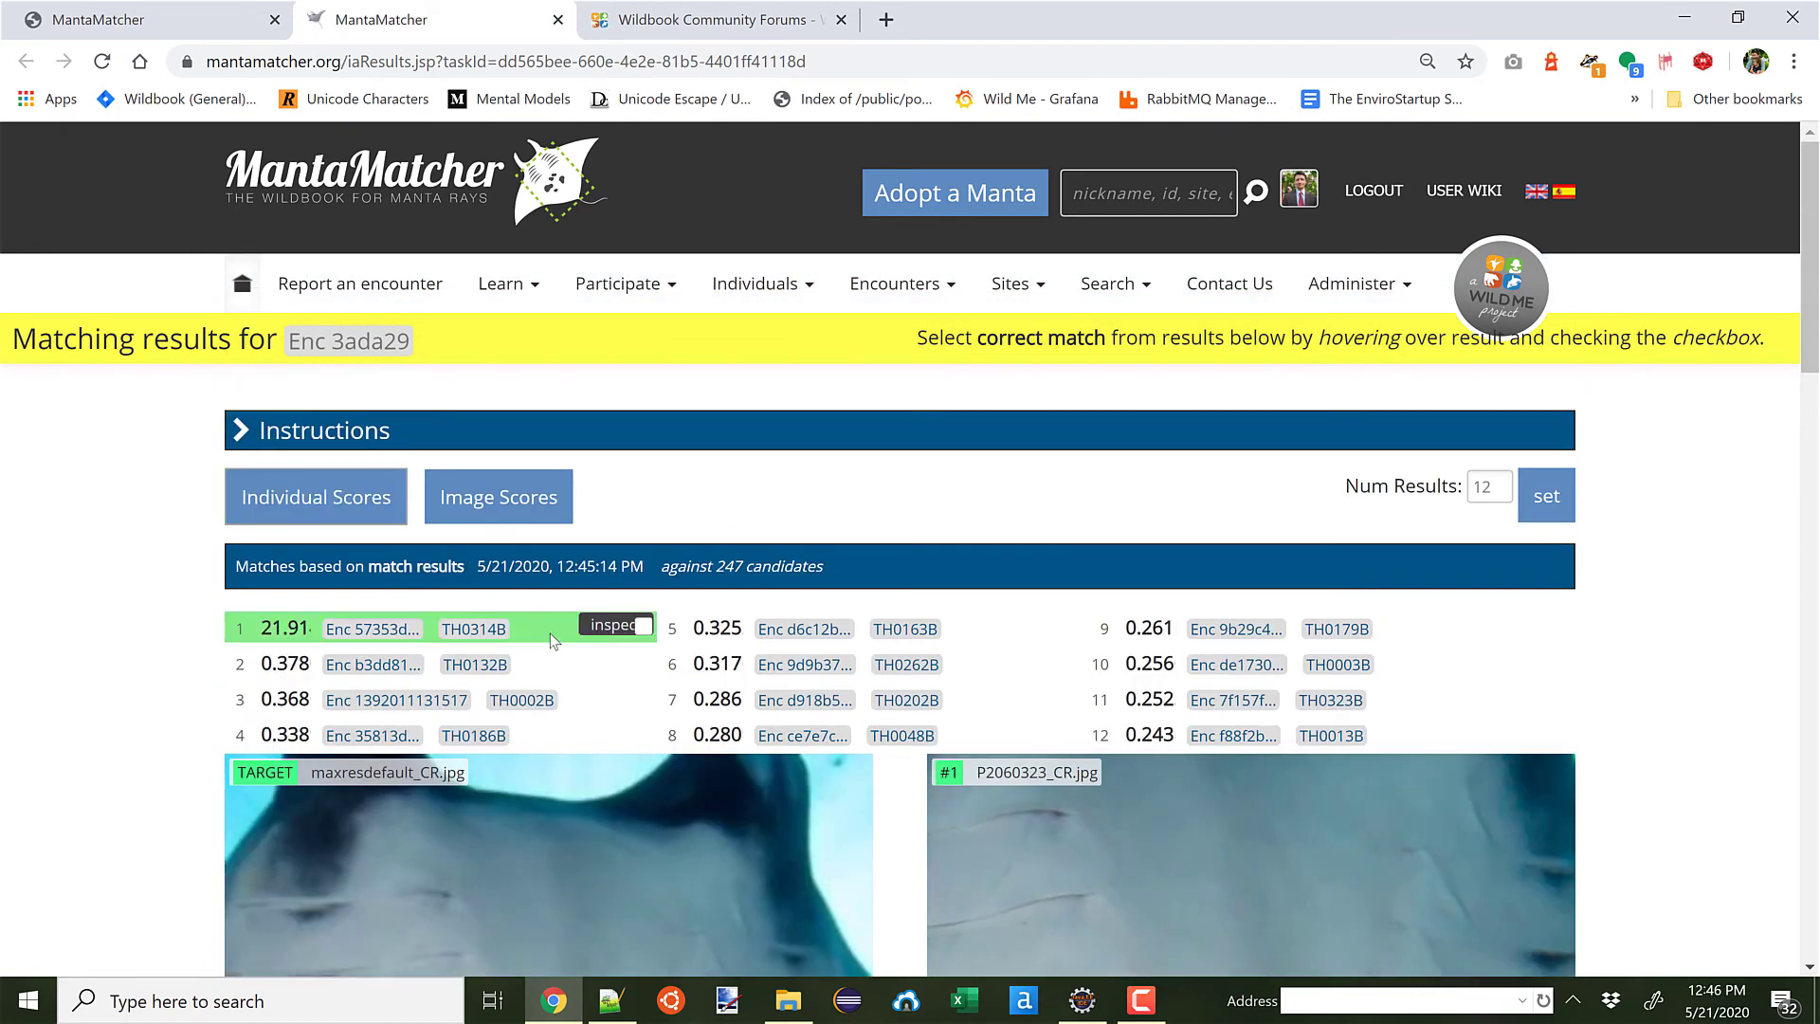
Step: Open the top match's heatmap comparison in a new tab, then return to the results
click(614, 631)
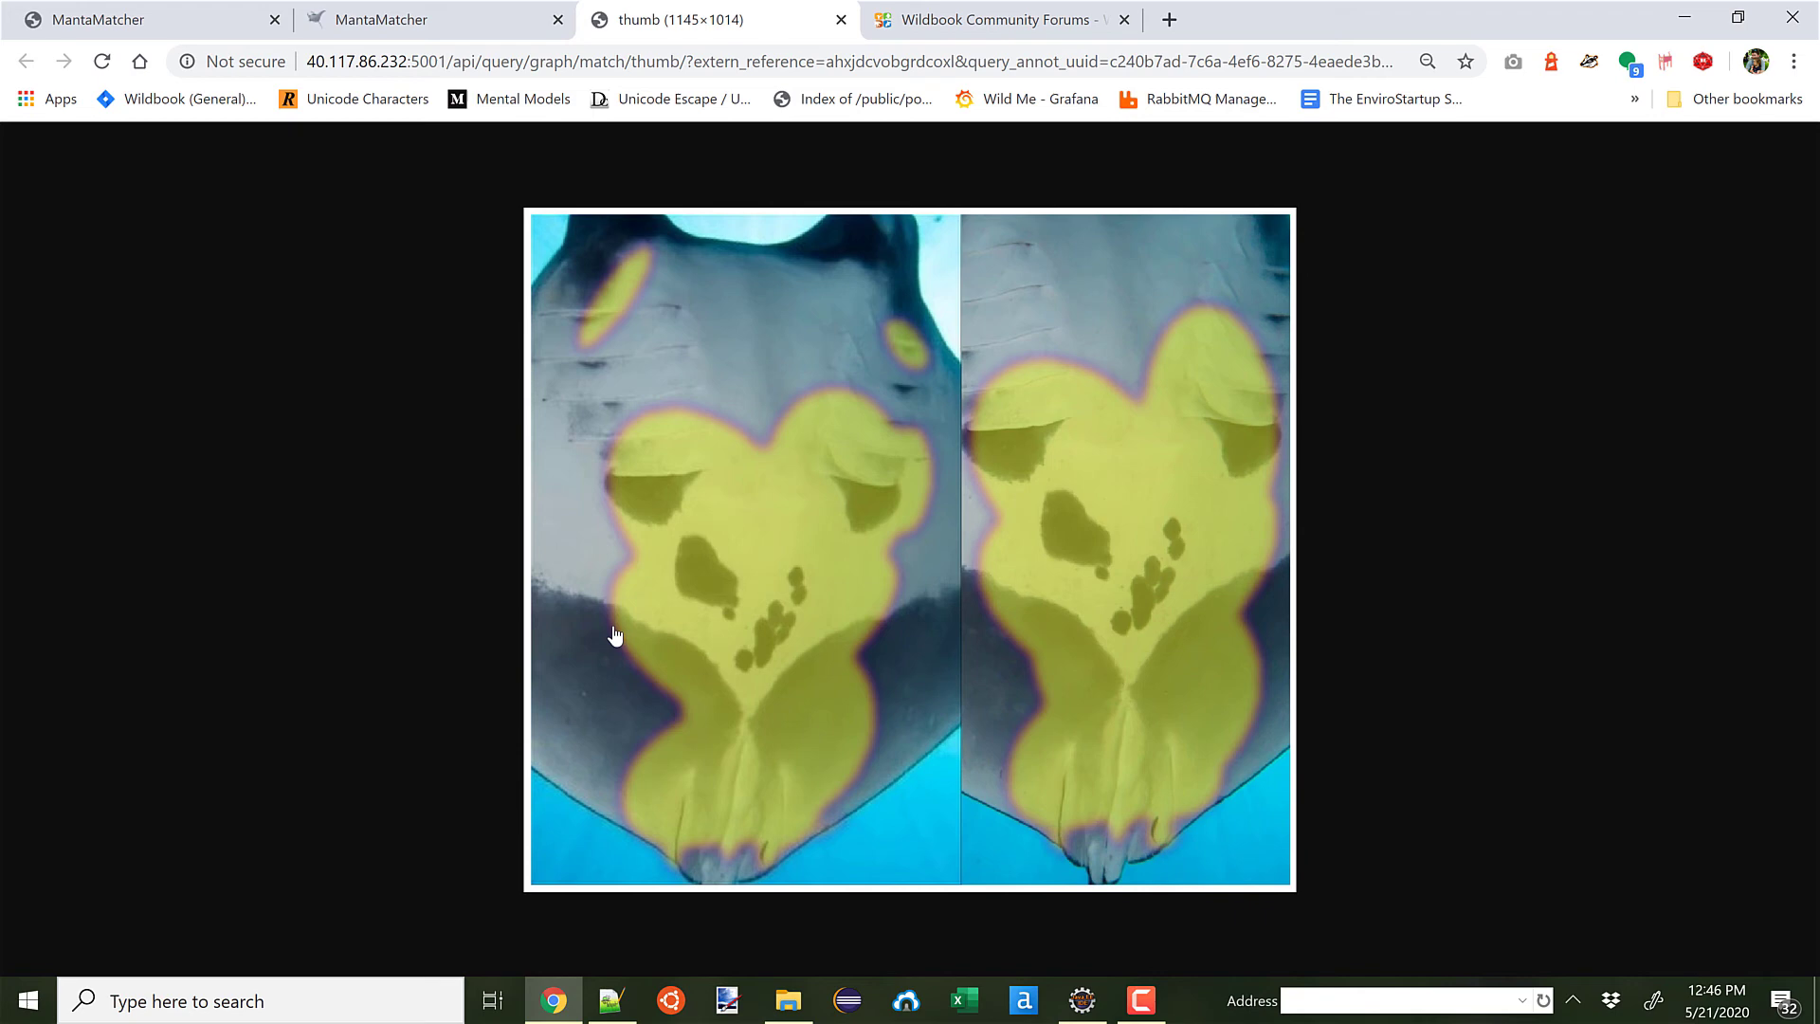
click(476, 23)
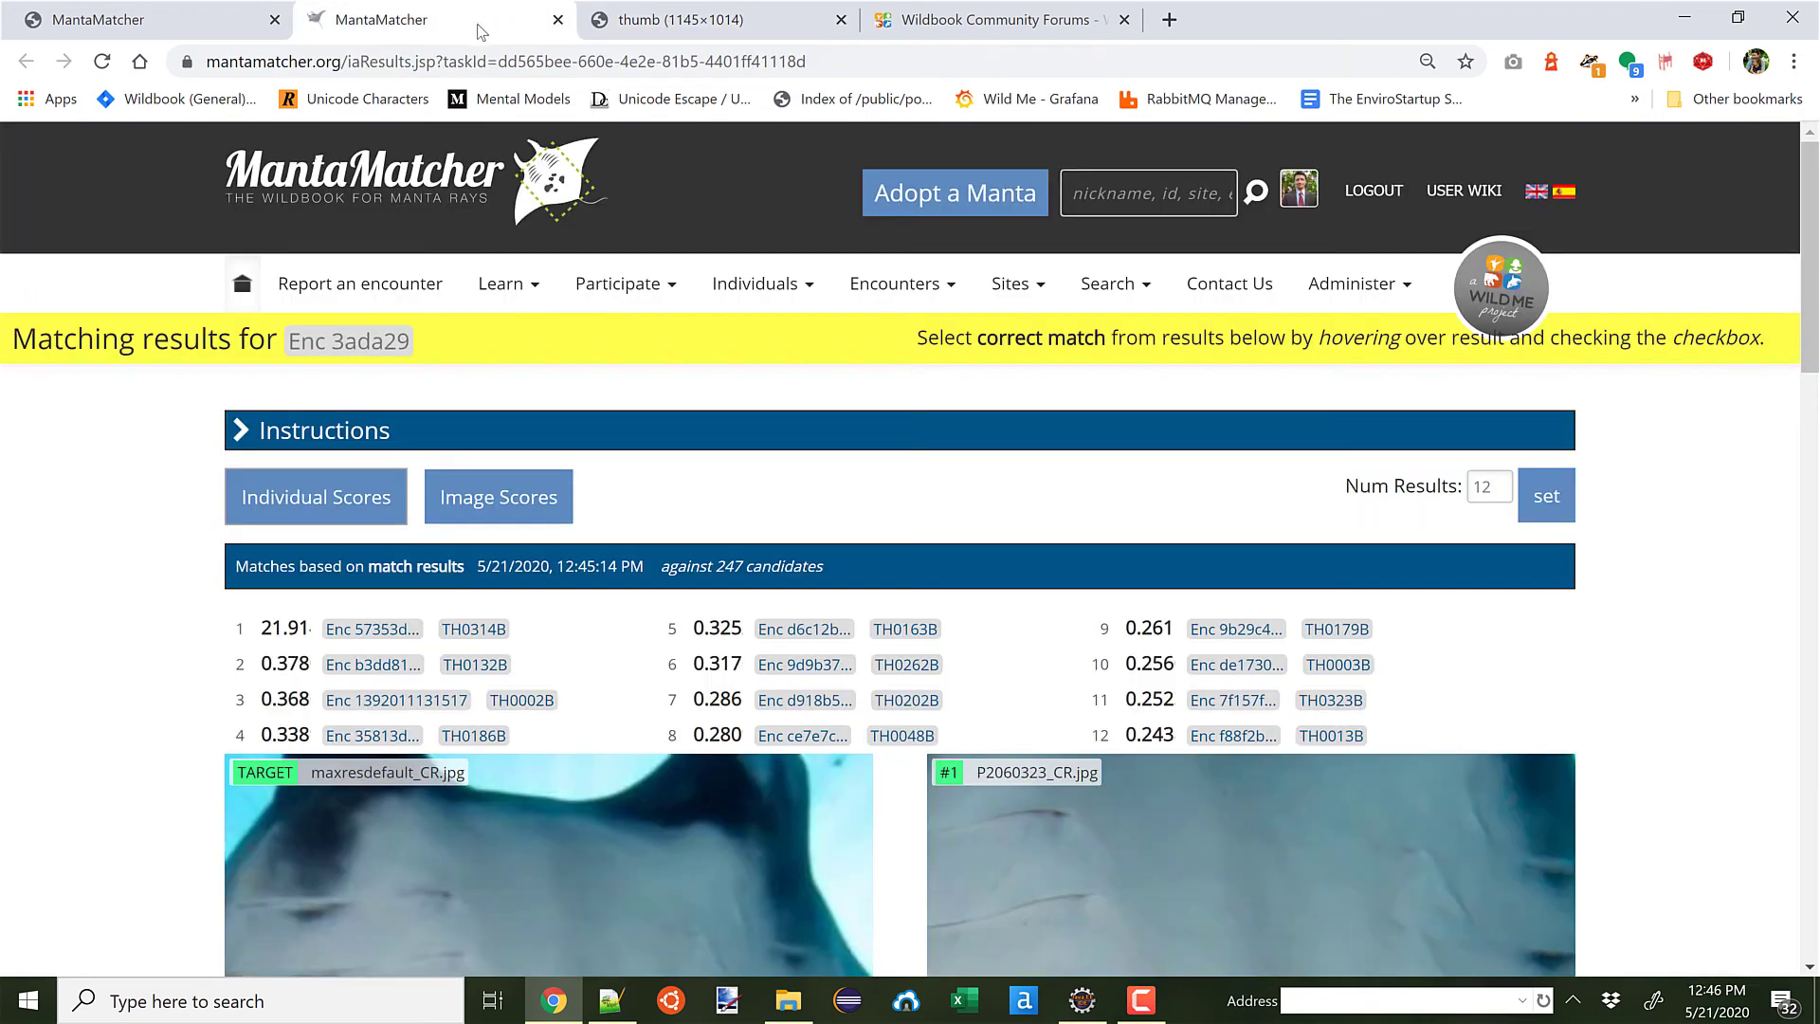
Step: Tick result row 1 so Enc 3ada29 is queued to be set to individual TH0314B
mouse_move(566, 633)
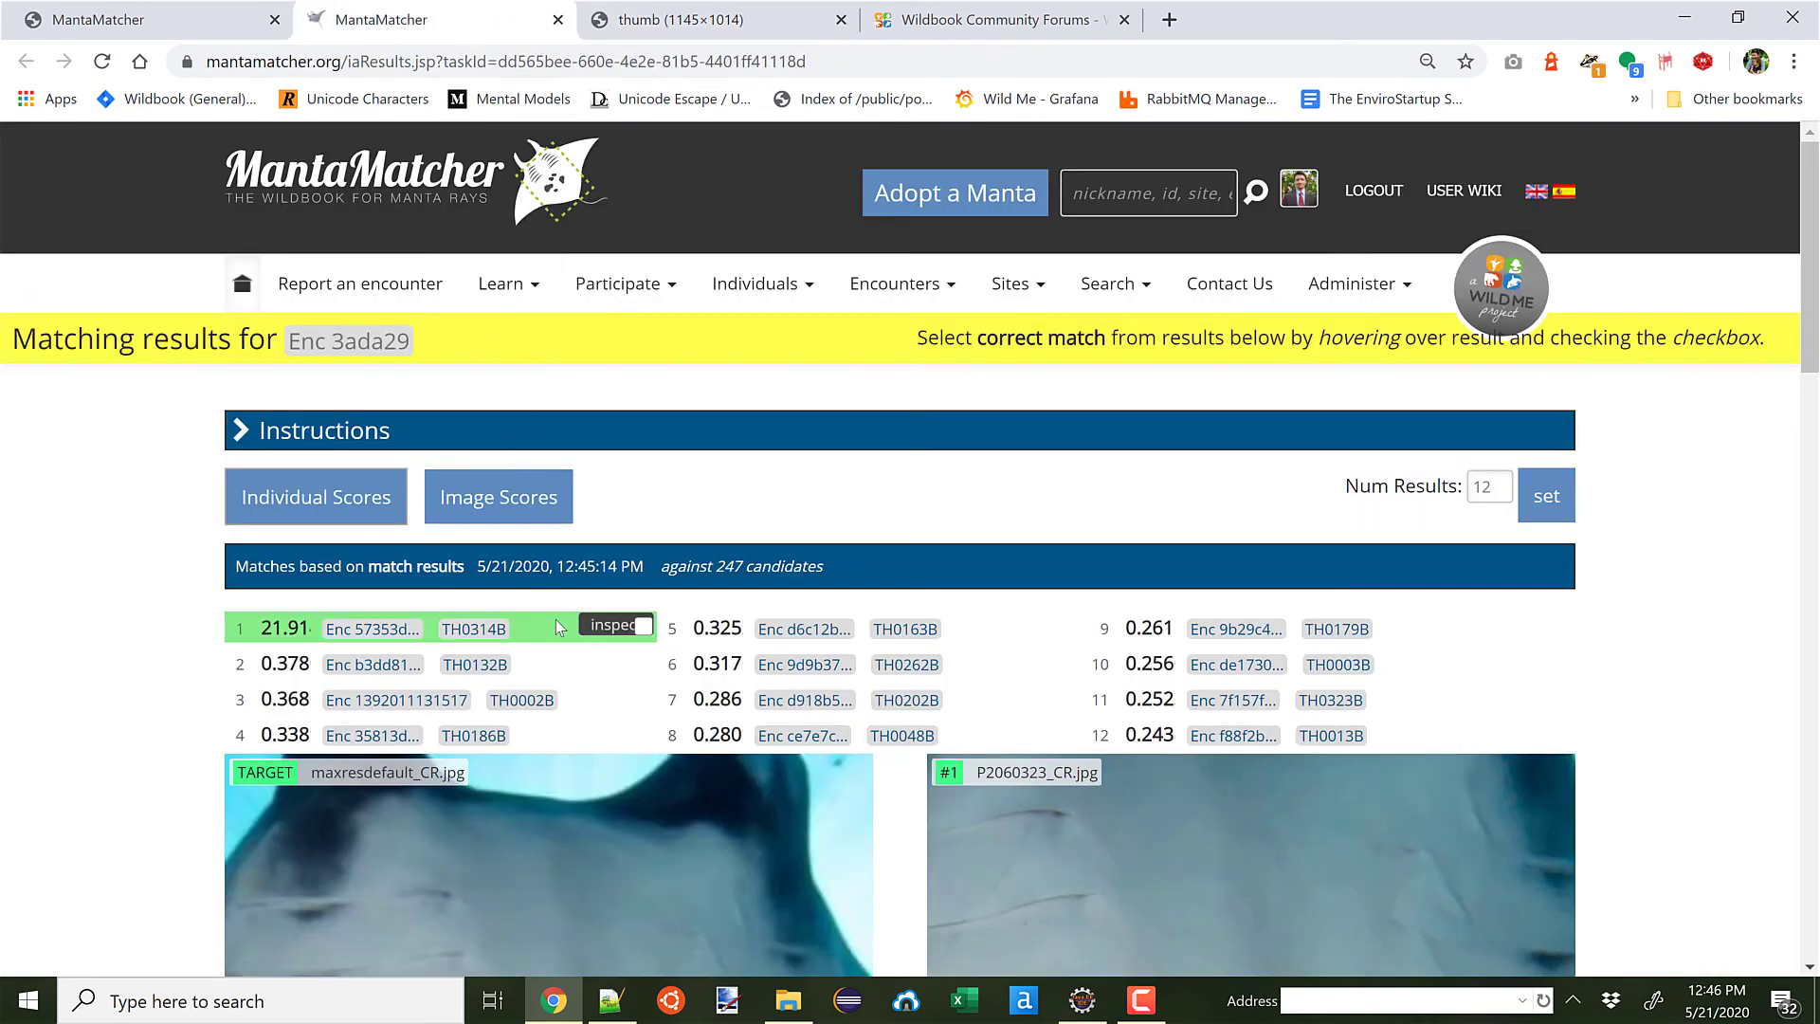
click(644, 627)
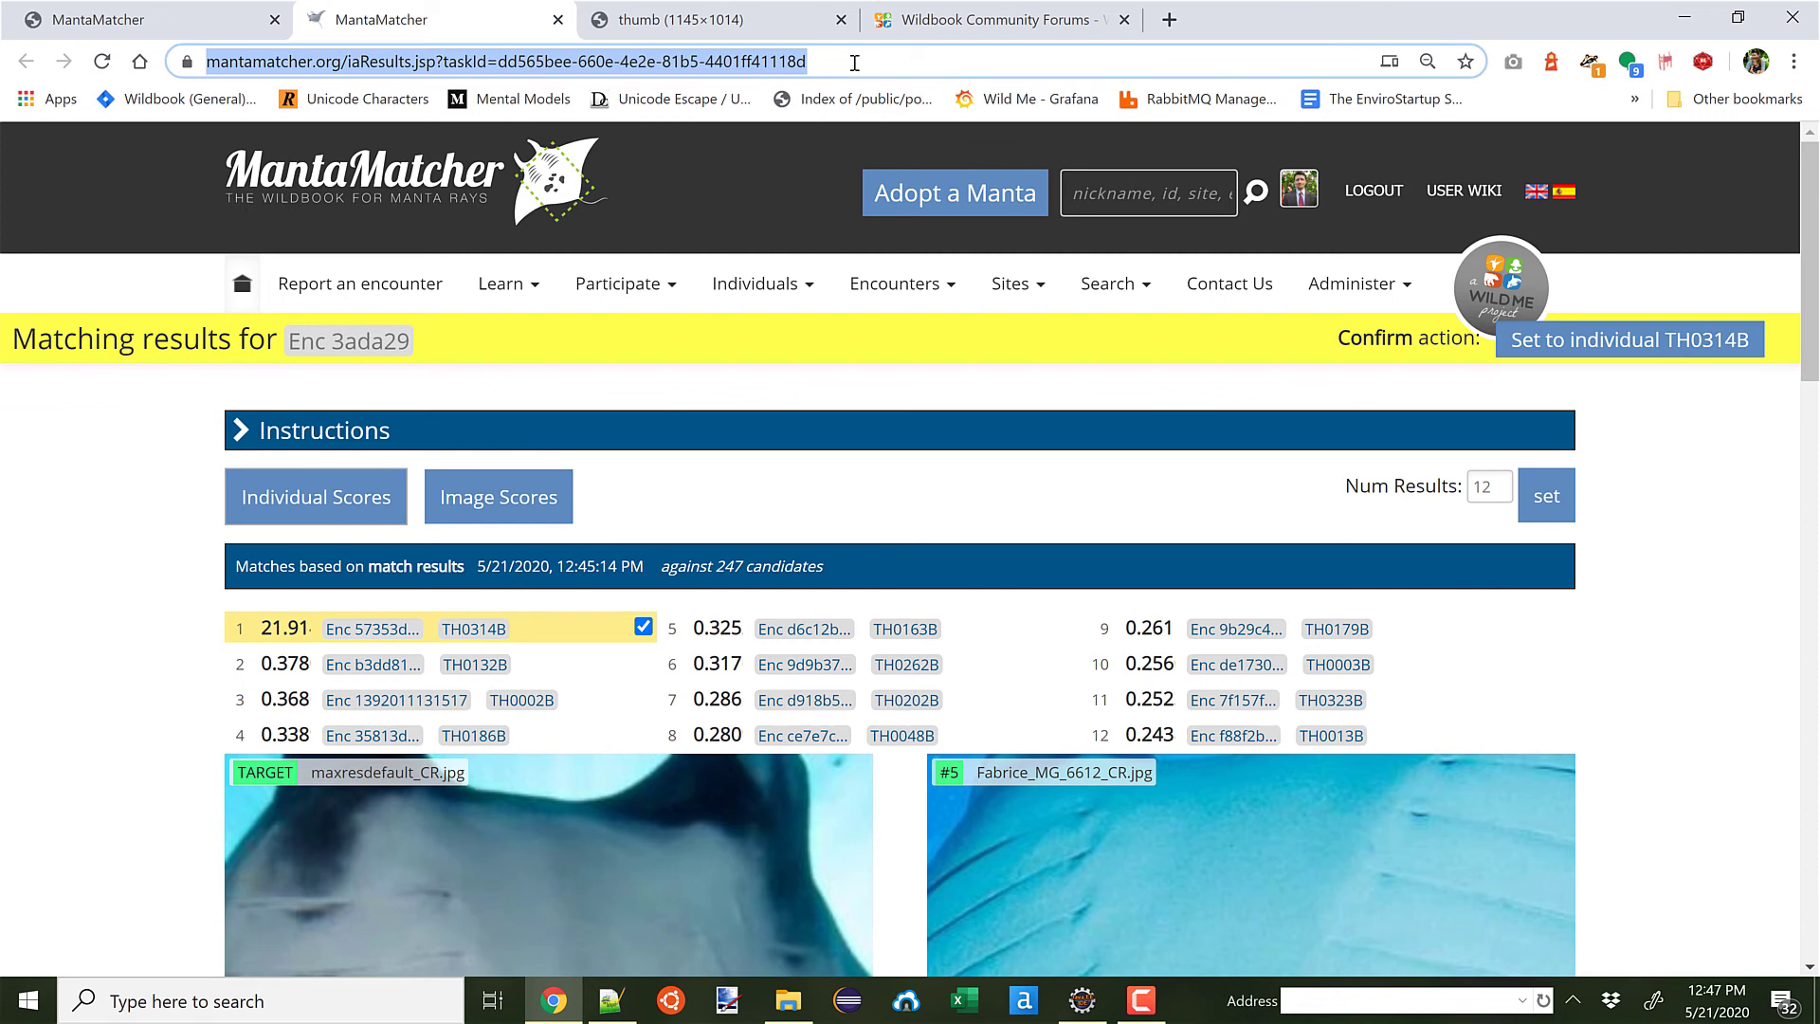
Step: Open Enc 3ada29's page and reopen its match results from the CR Image menu
click(365, 351)
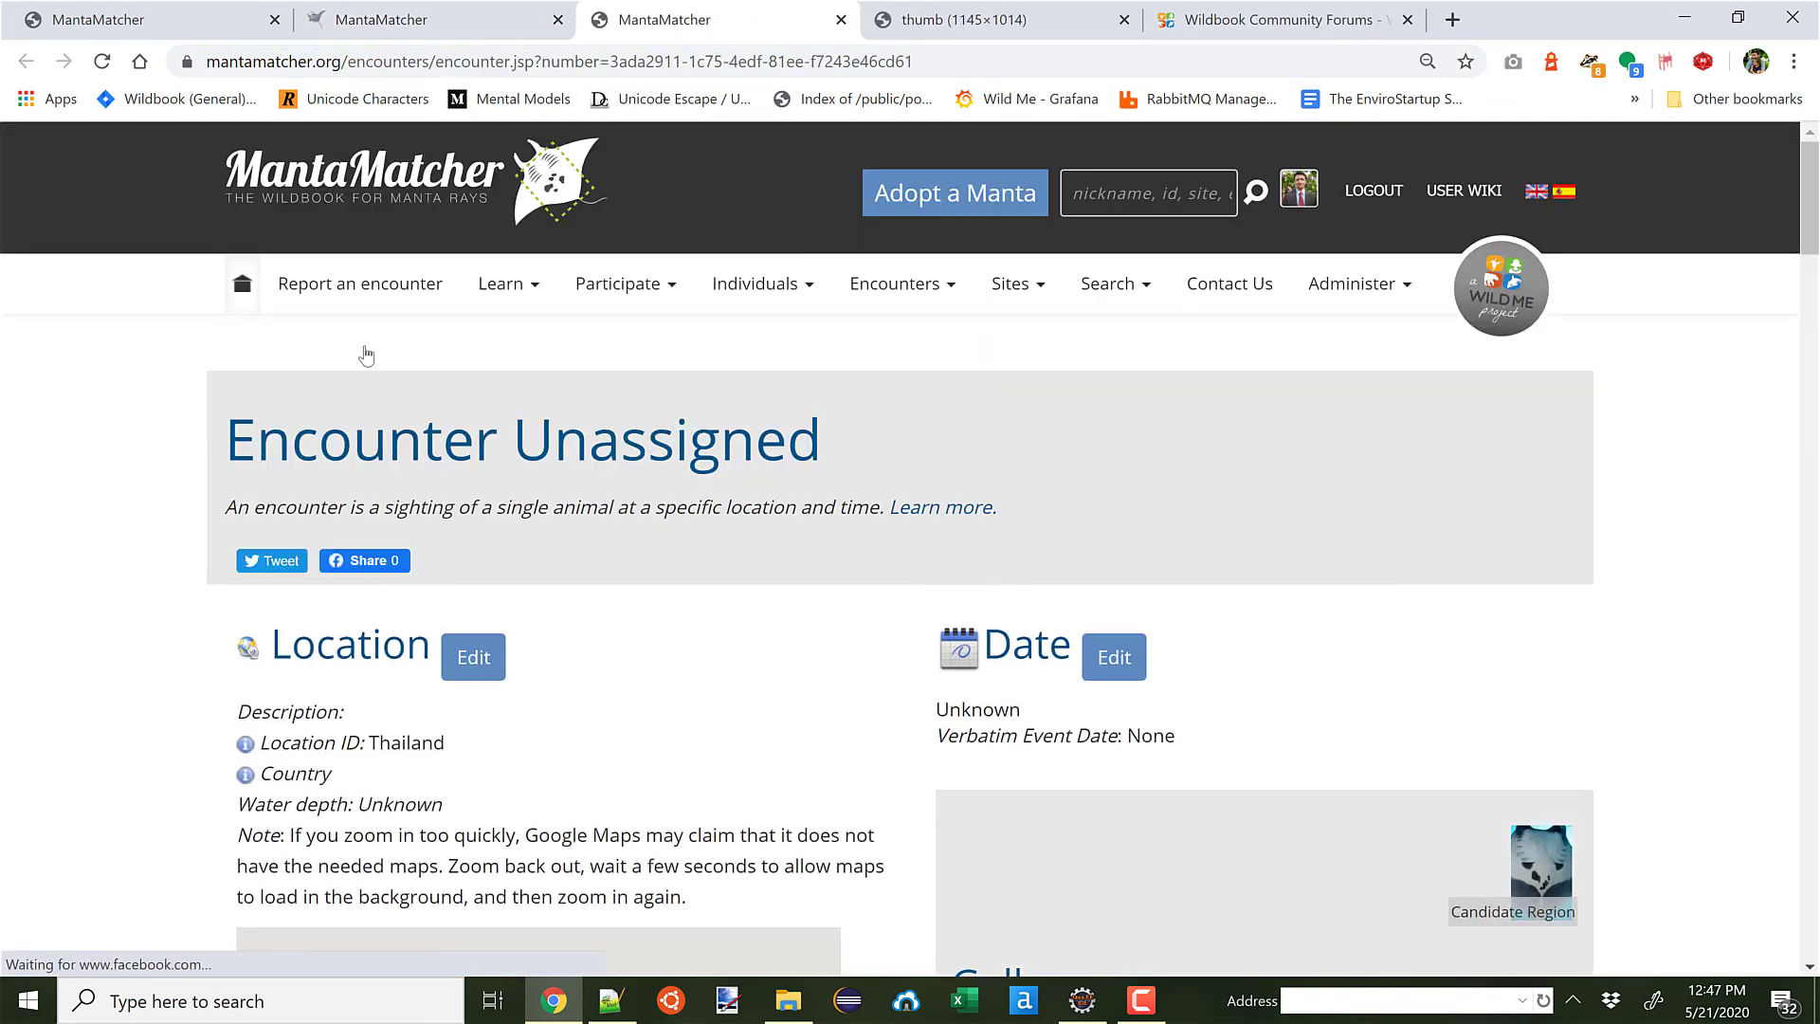
scroll(1752, 639, down, 5)
scroll(1751, 639, down, 1)
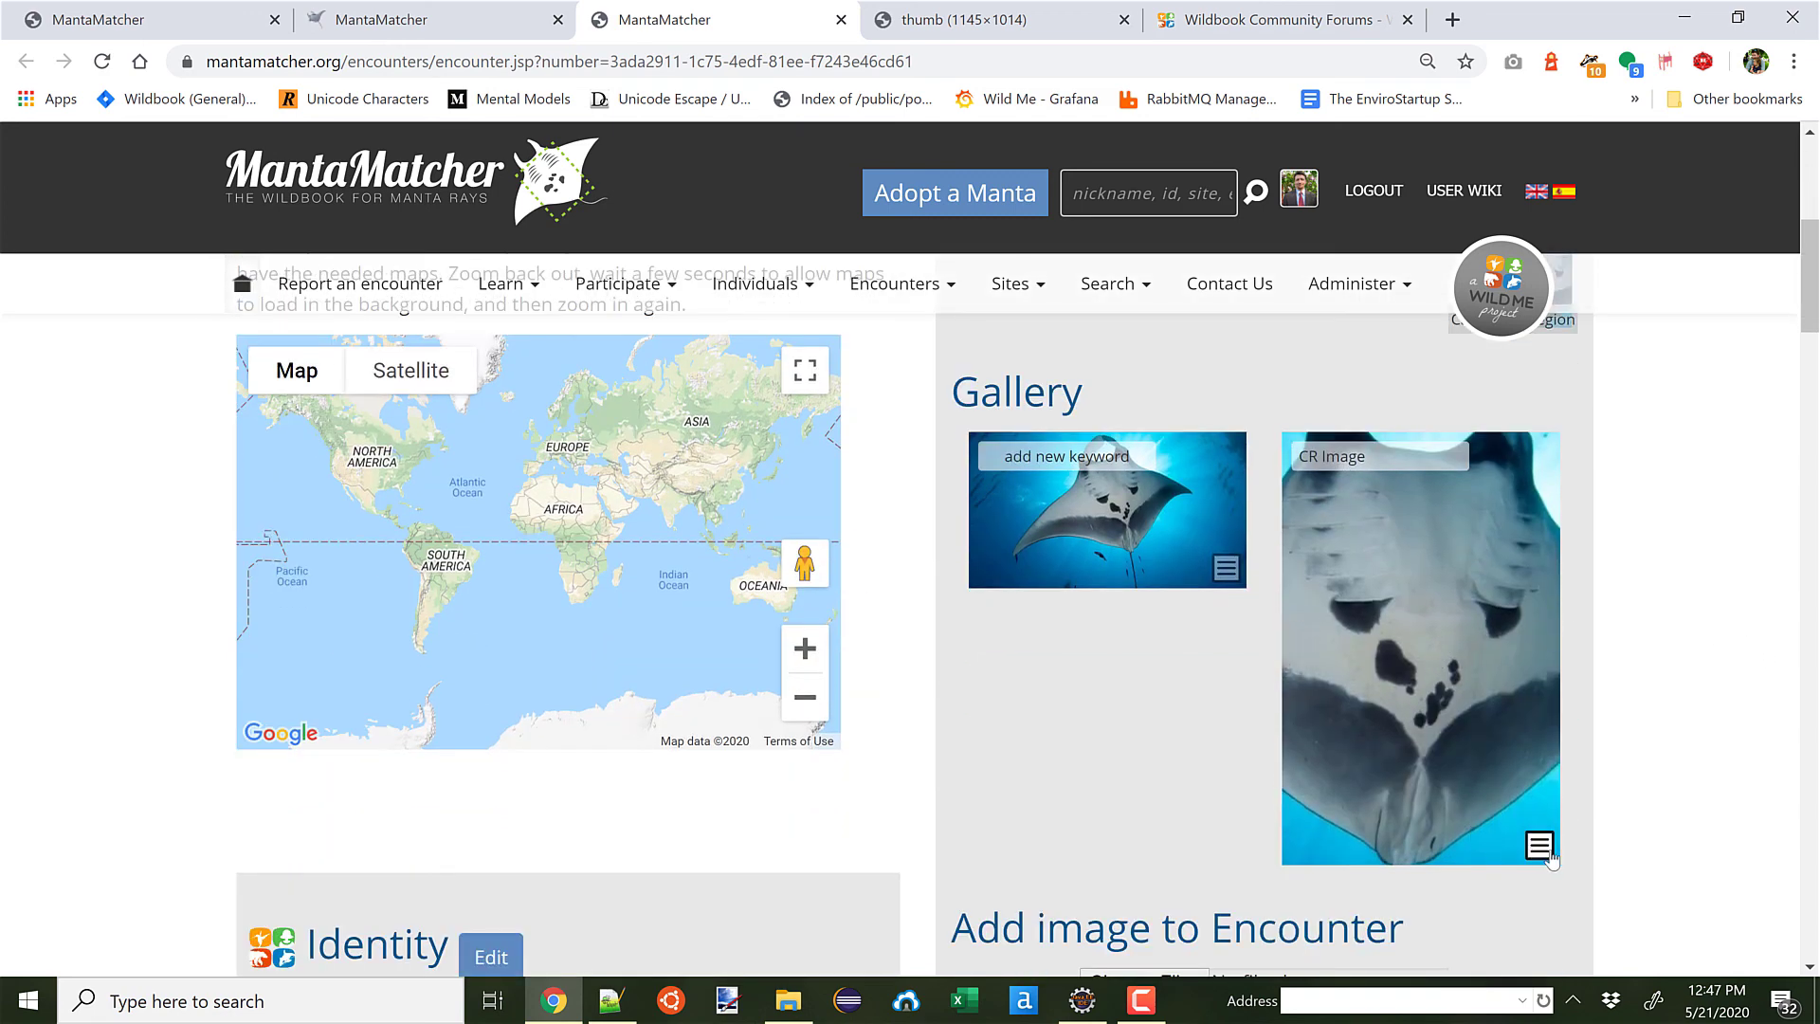
click(1540, 848)
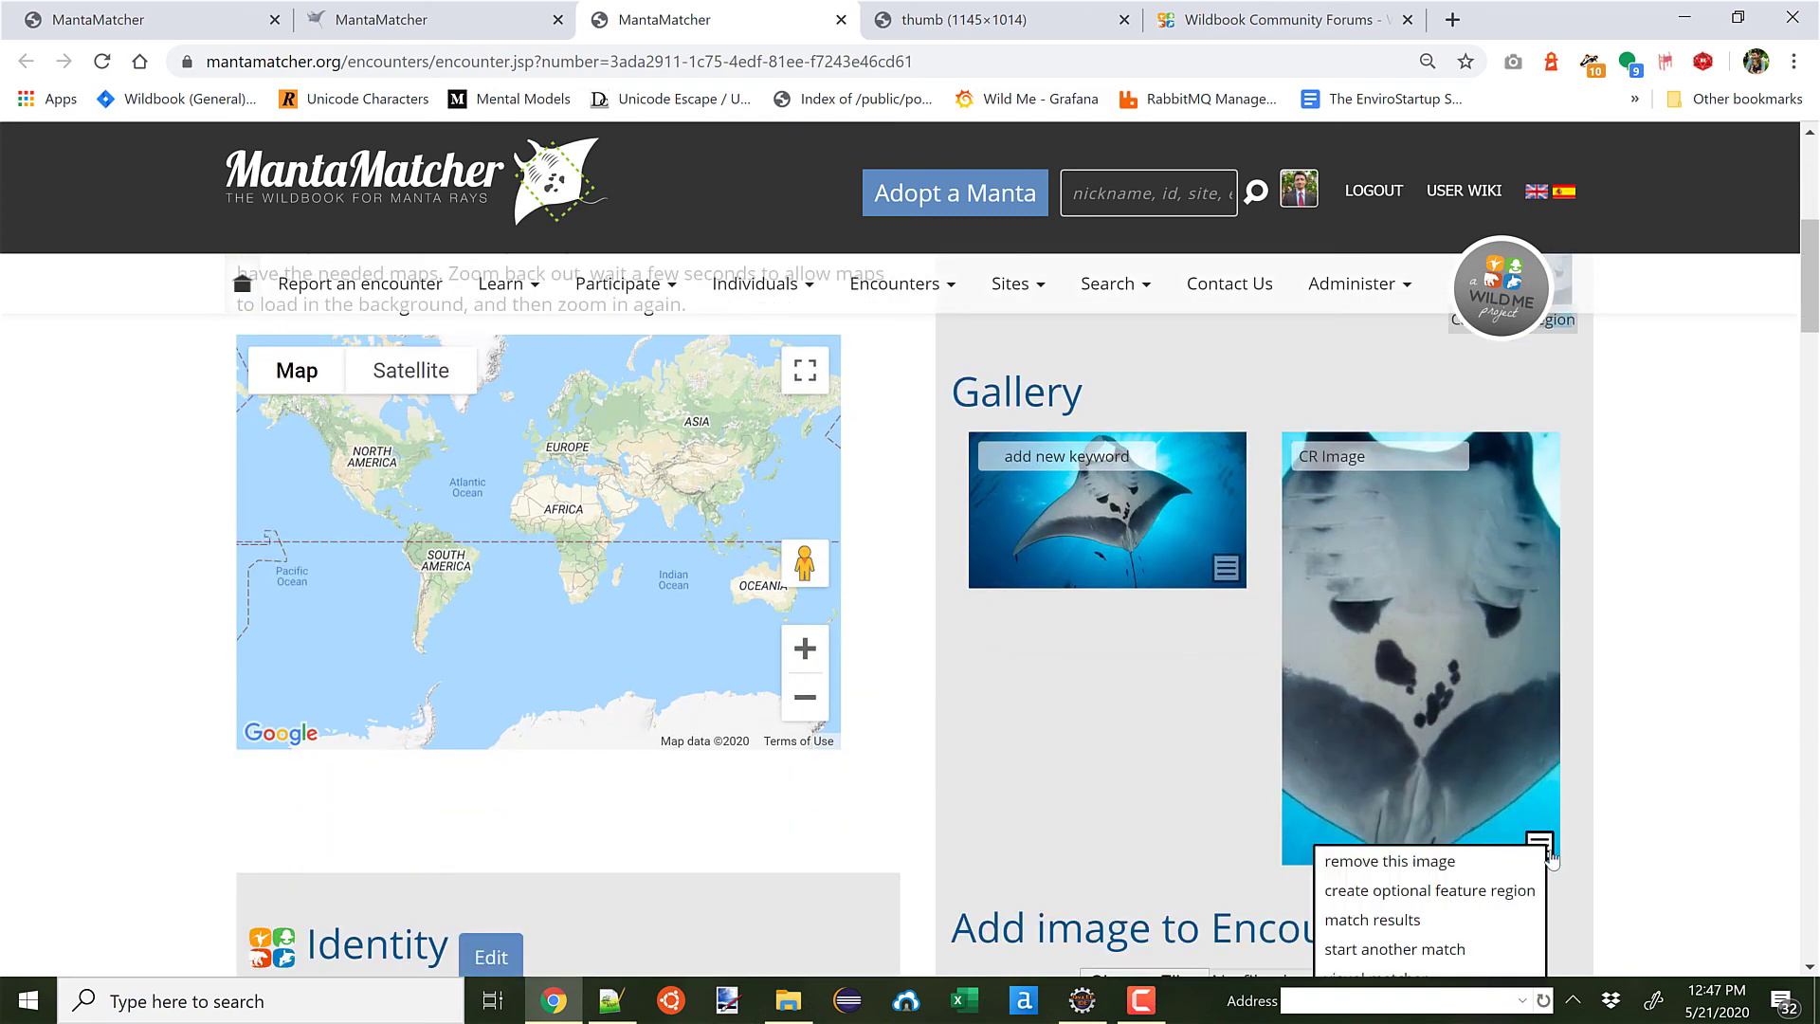
click(1442, 922)
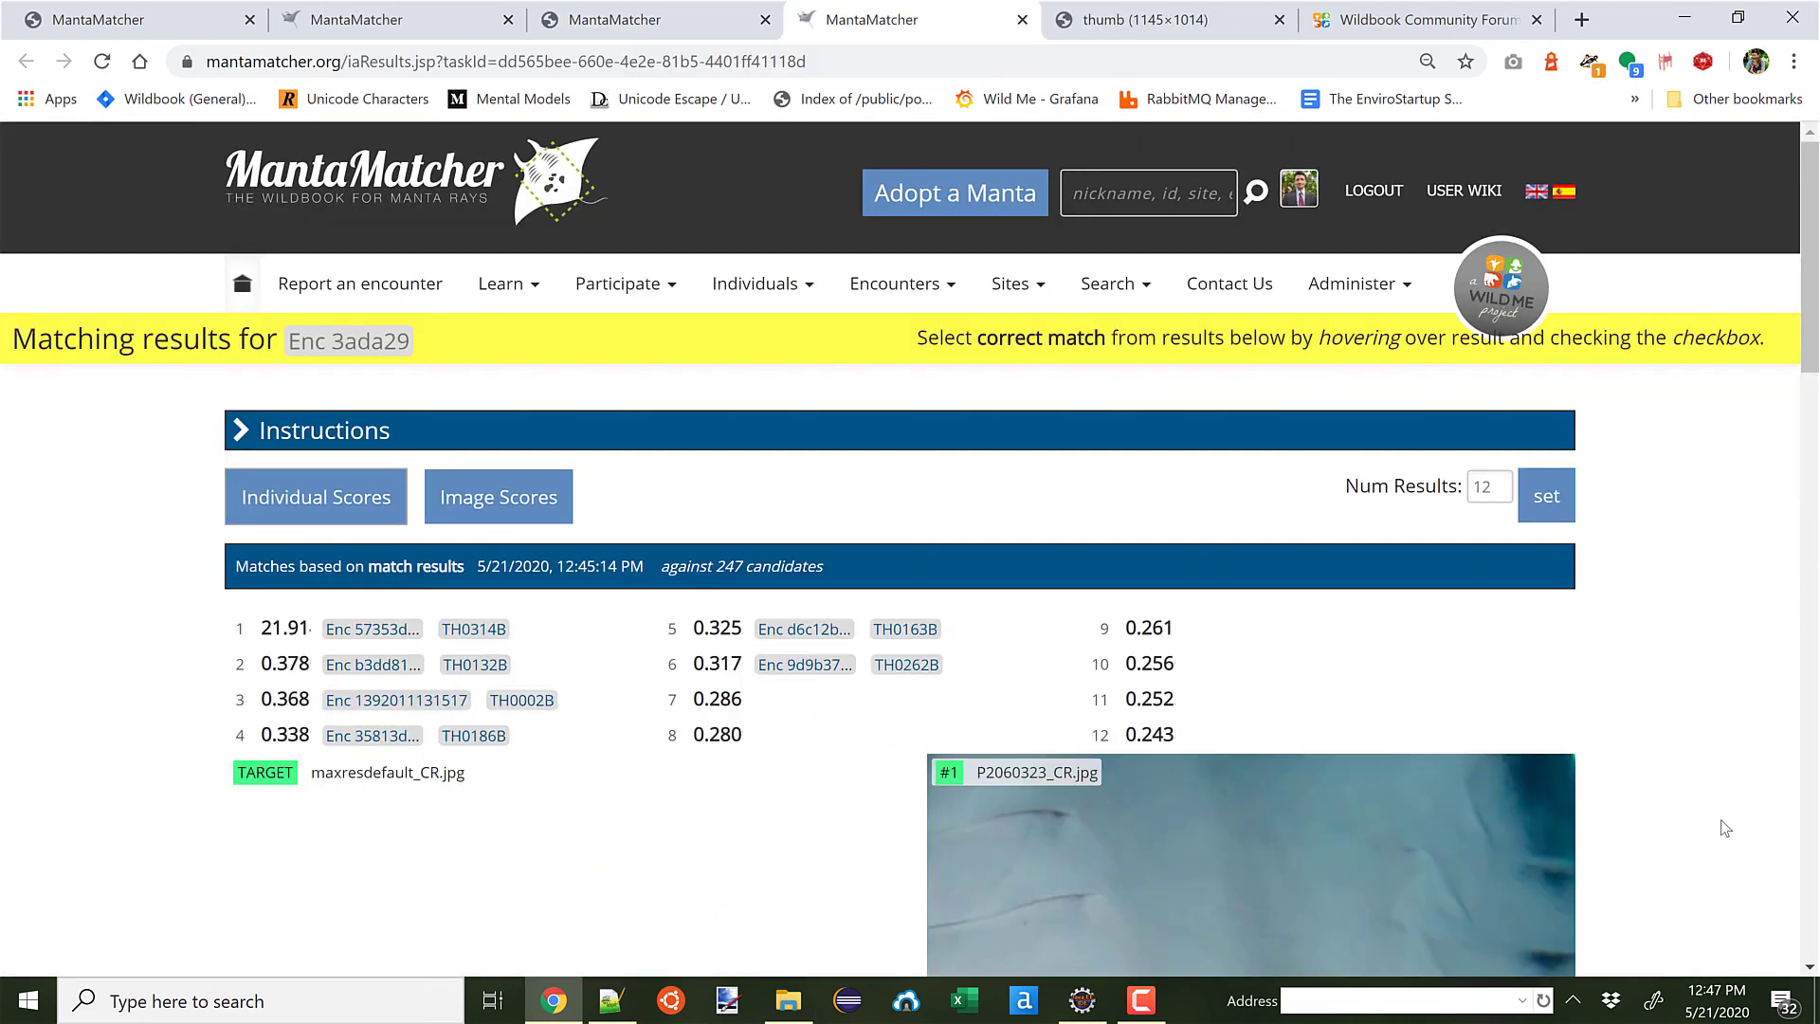
scroll(1797, 784, down, 6)
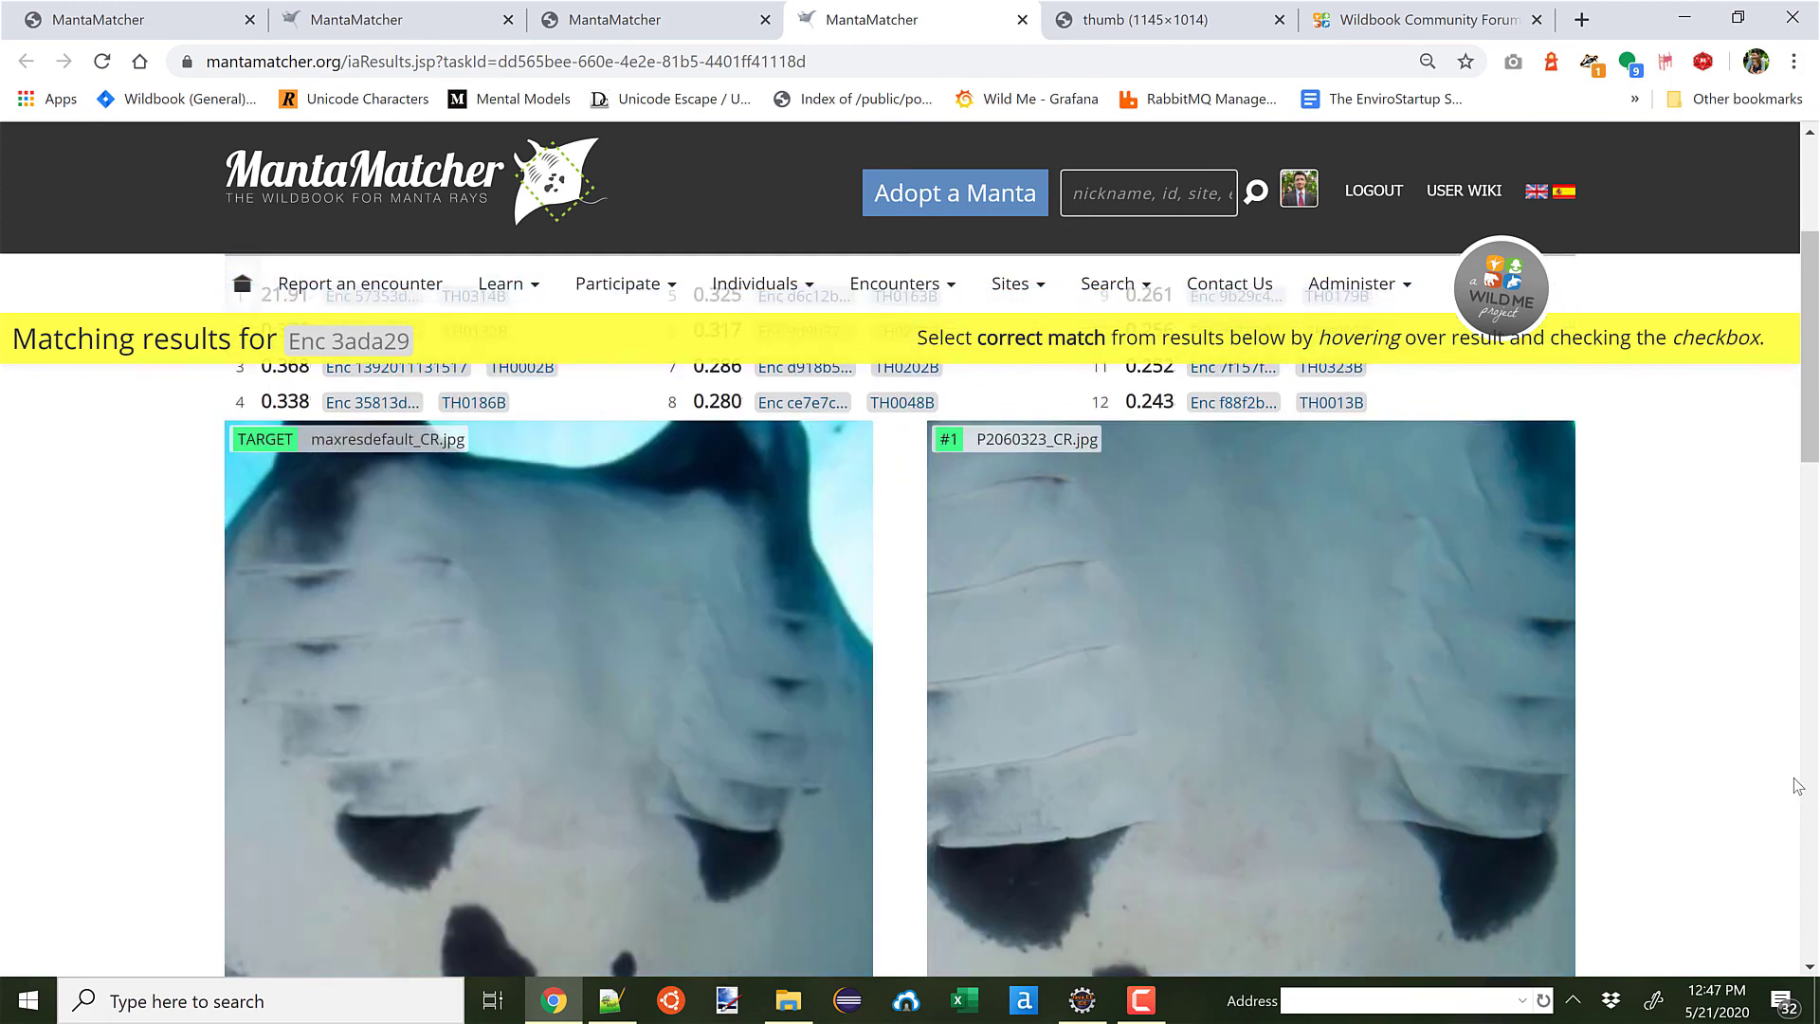
scroll(1797, 785, down, 3)
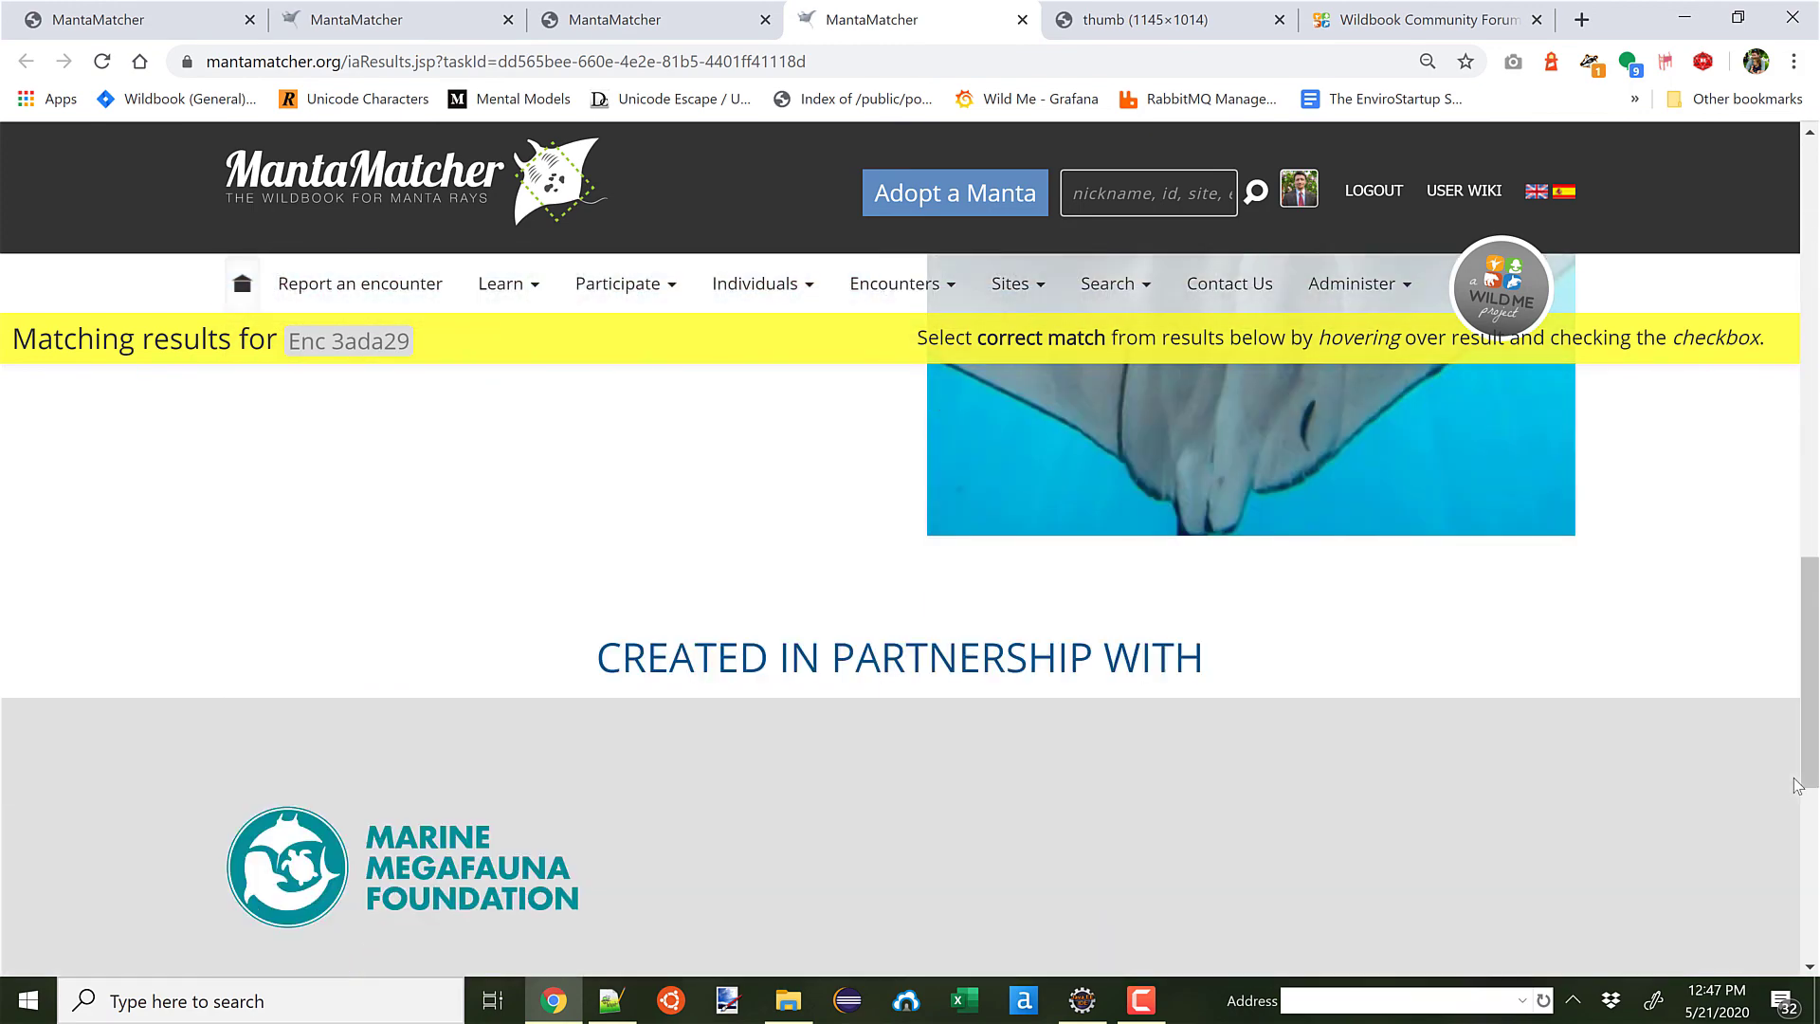
scroll(1797, 785, up, 6)
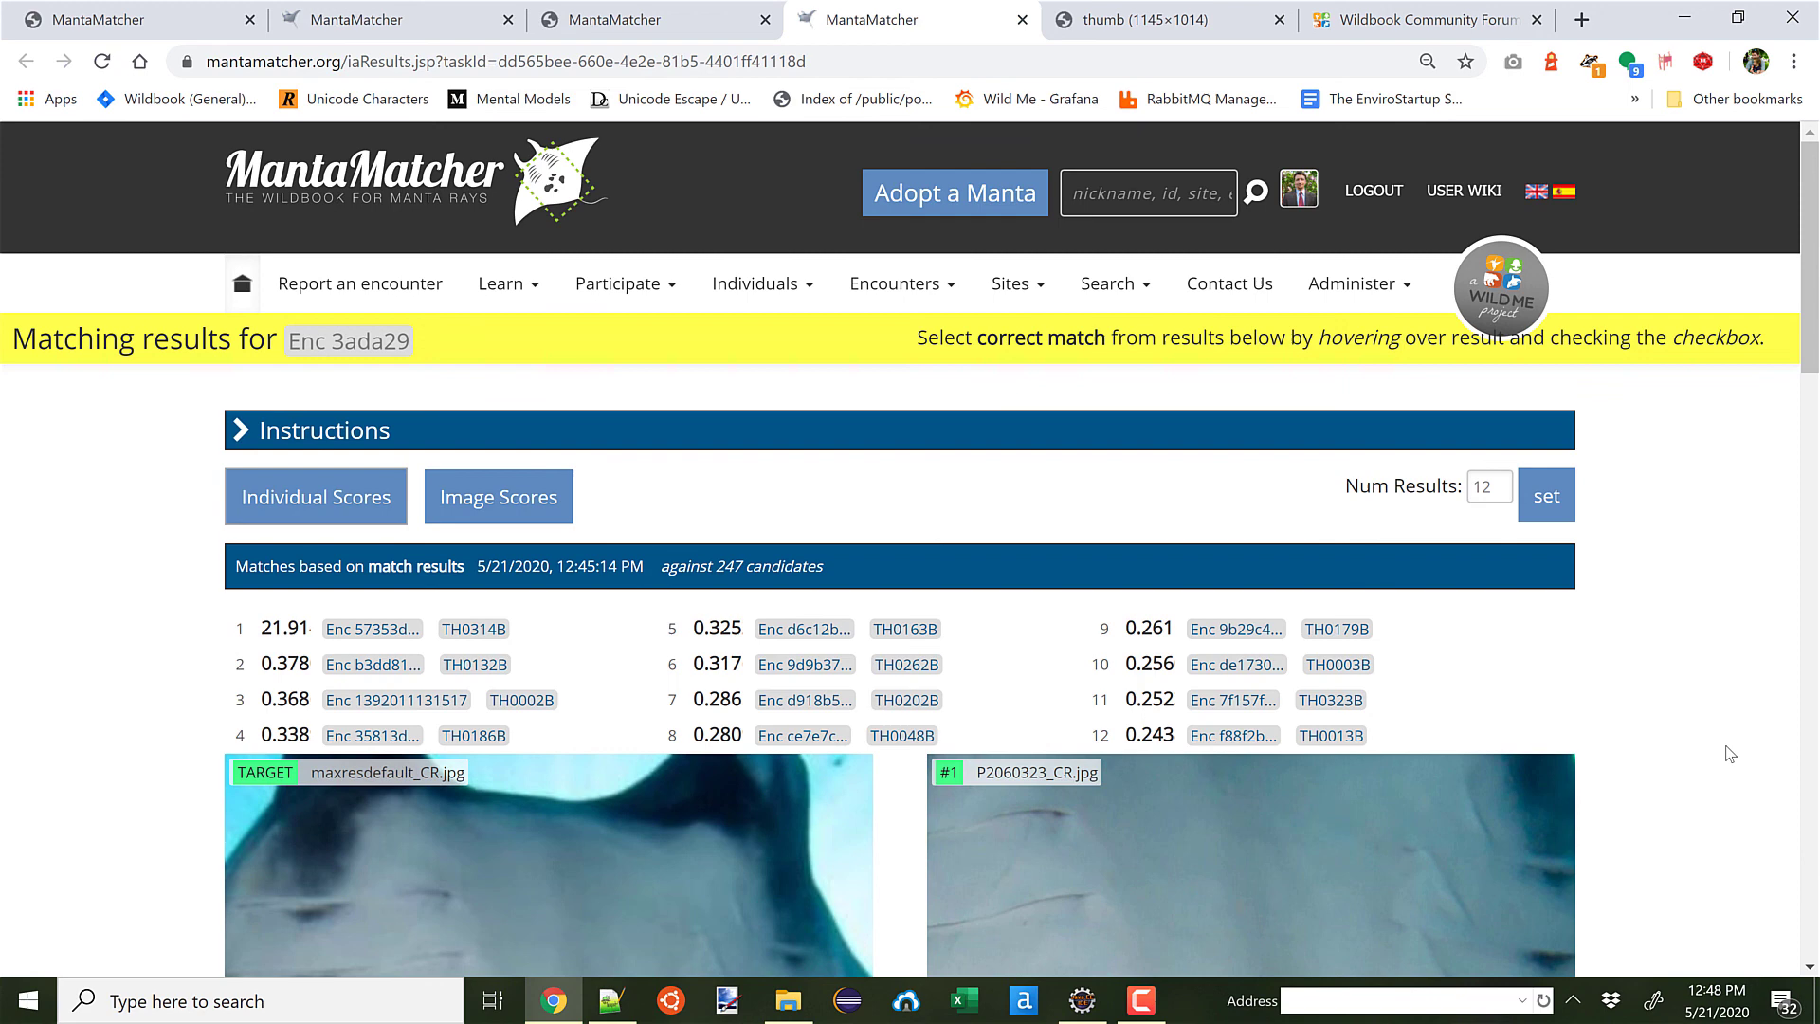
Step: Switch from the MantaMatcher results to the Wildbook Community Forums categories page
click(1482, 19)
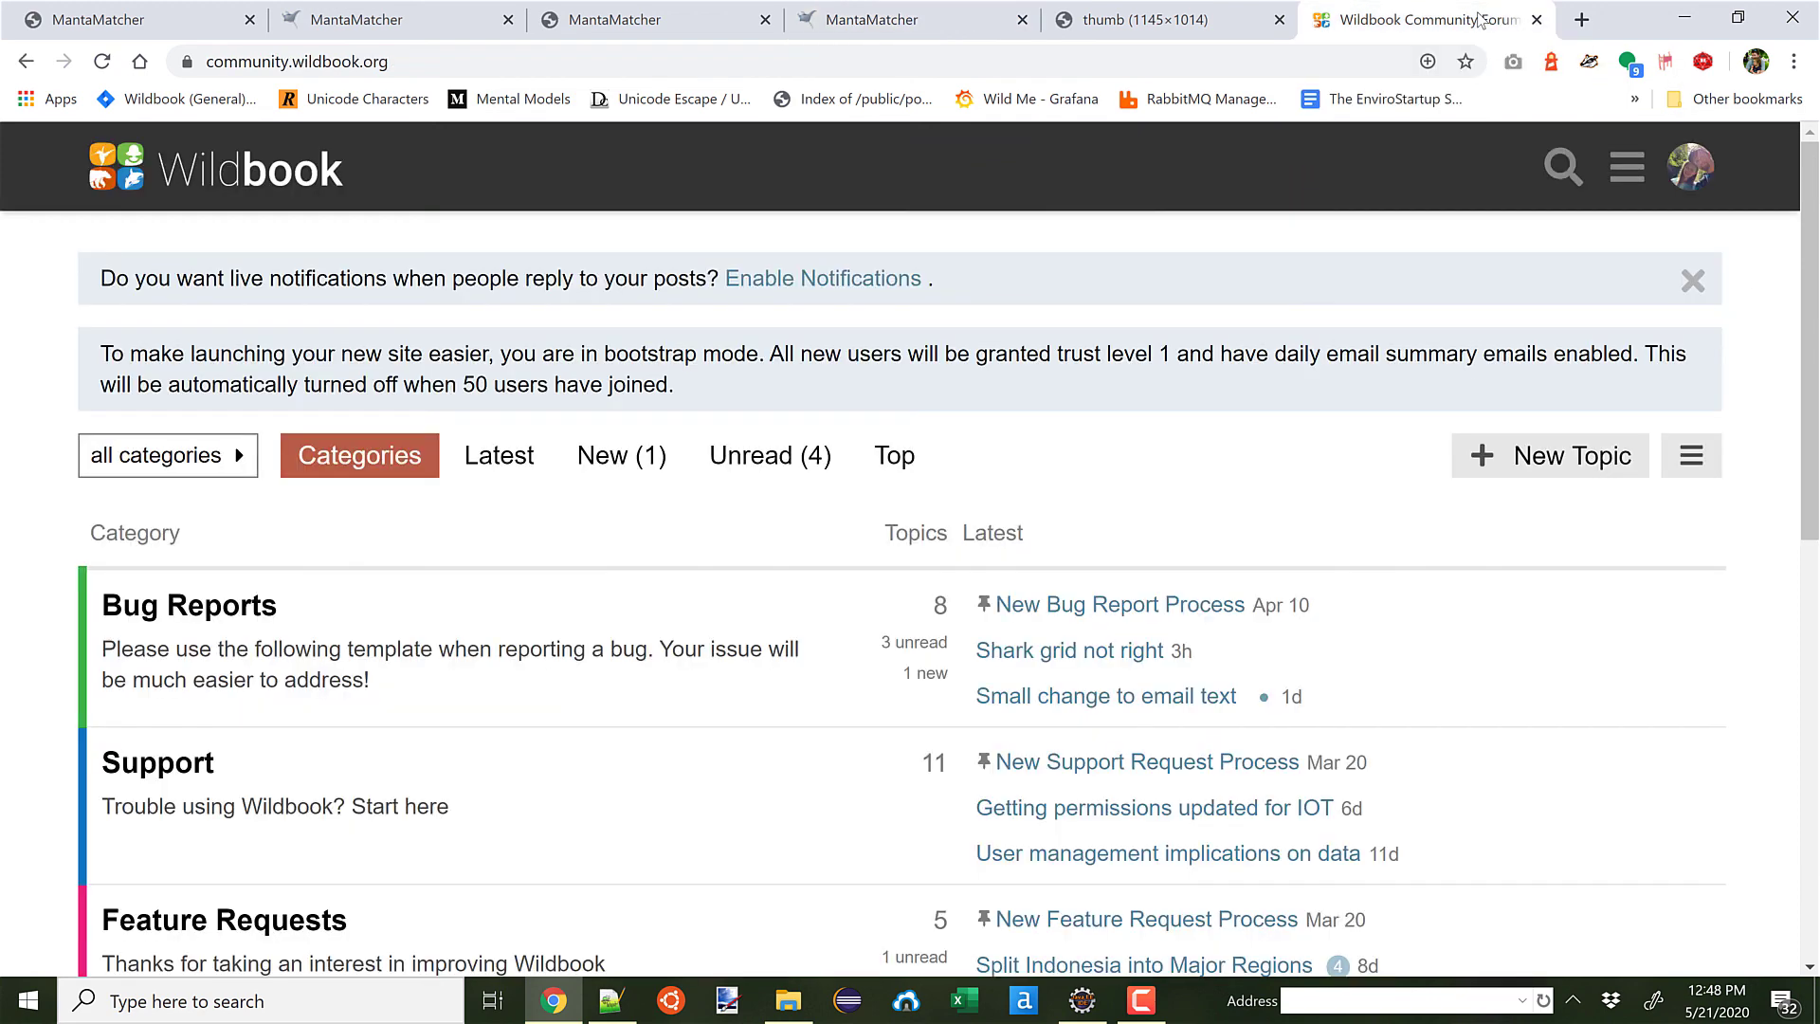